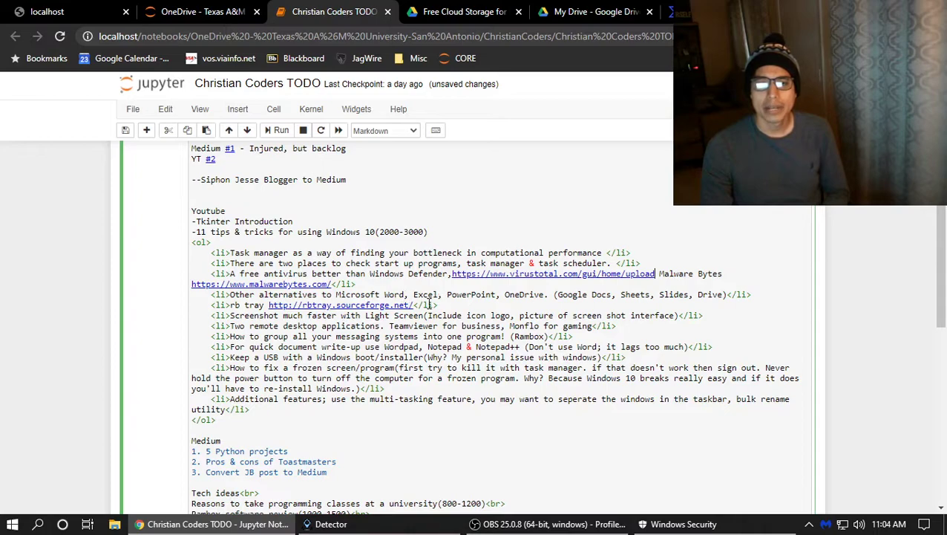
Highlight the rb tray item and the free antivirus text in the notebook's Windows 10 tips list
drag(455, 306, 208, 306)
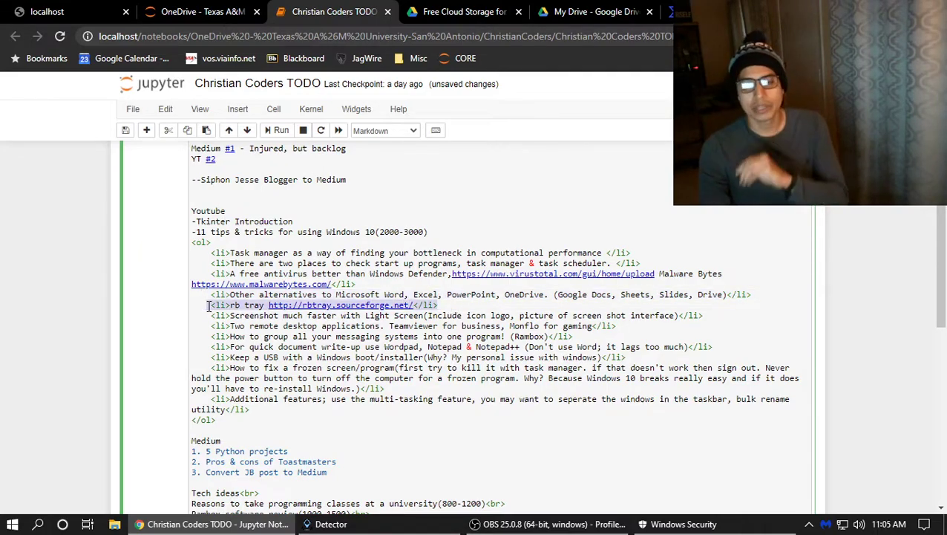
drag(234, 273, 450, 273)
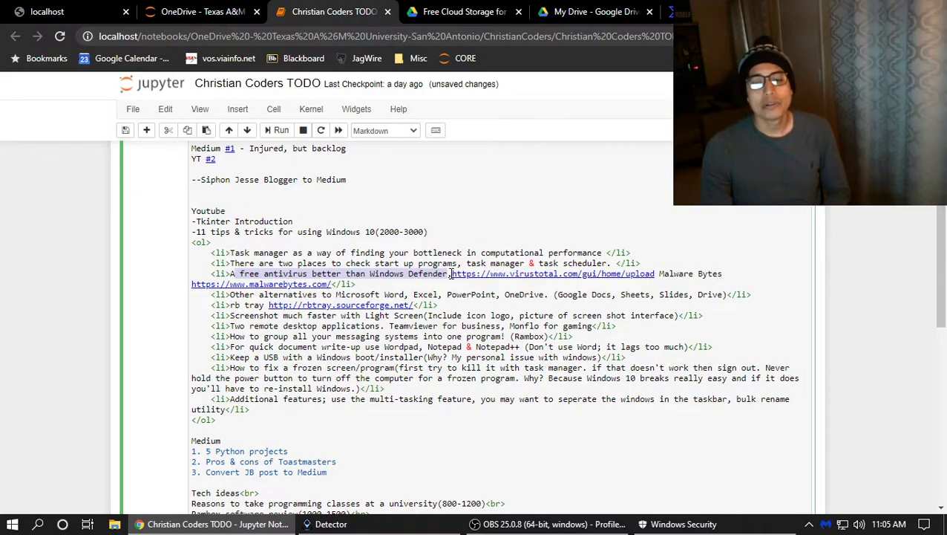
Search Windows for "def", open Windows Security and show its Home overview
click(38, 524)
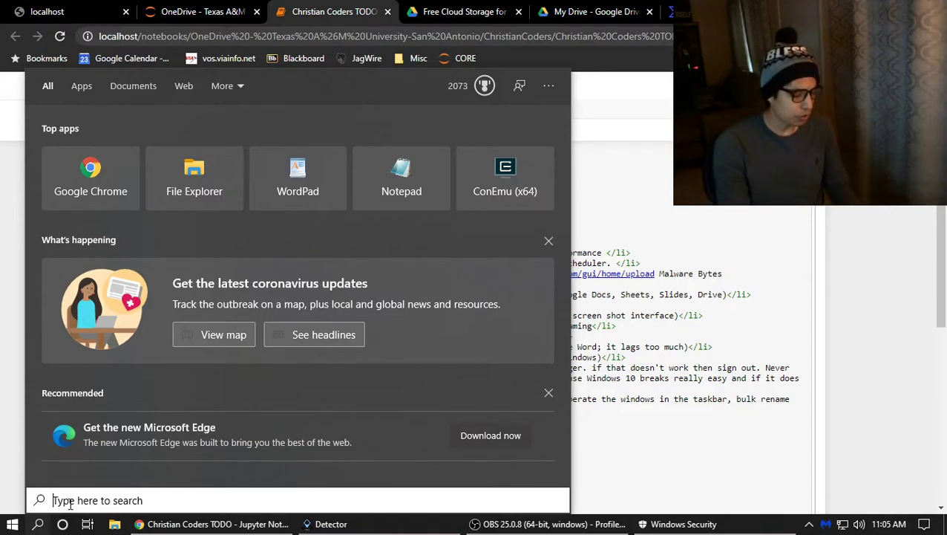
text(def)
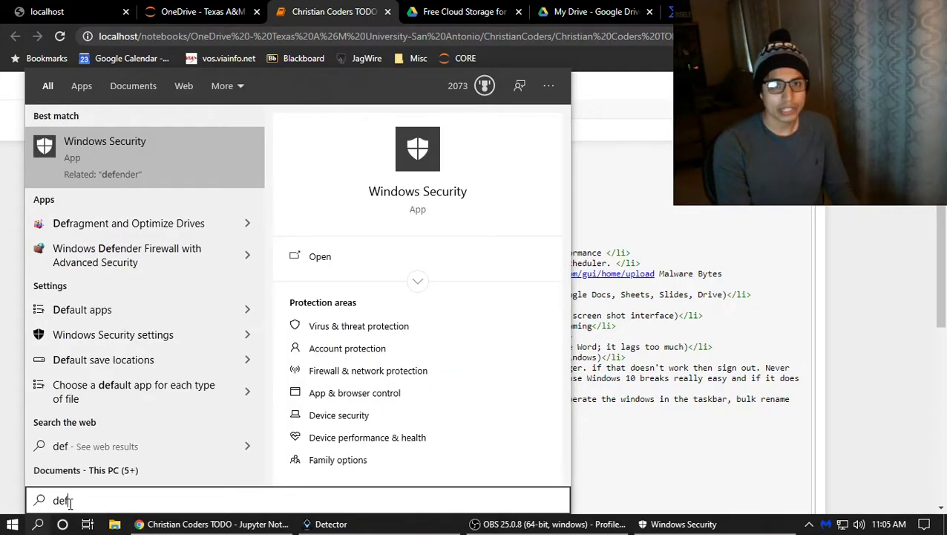
click(86, 178)
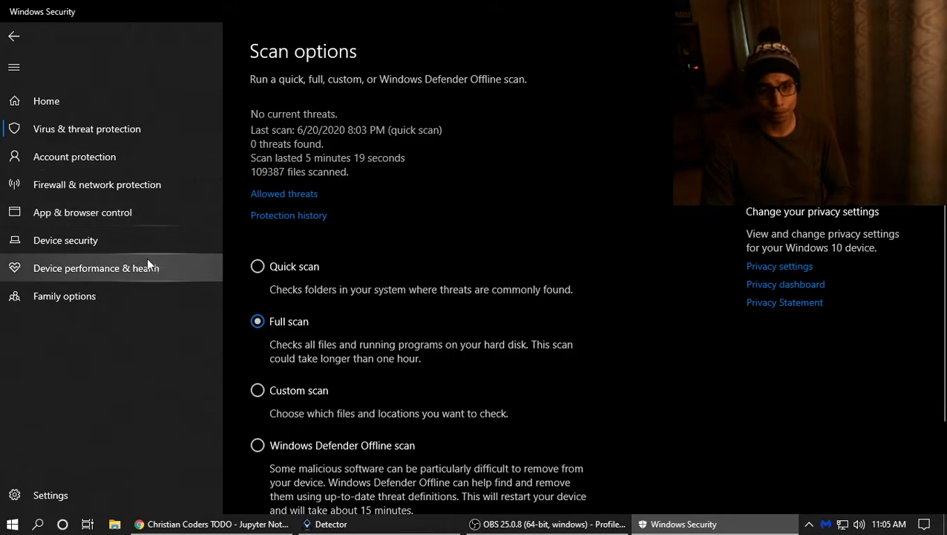
click(35, 104)
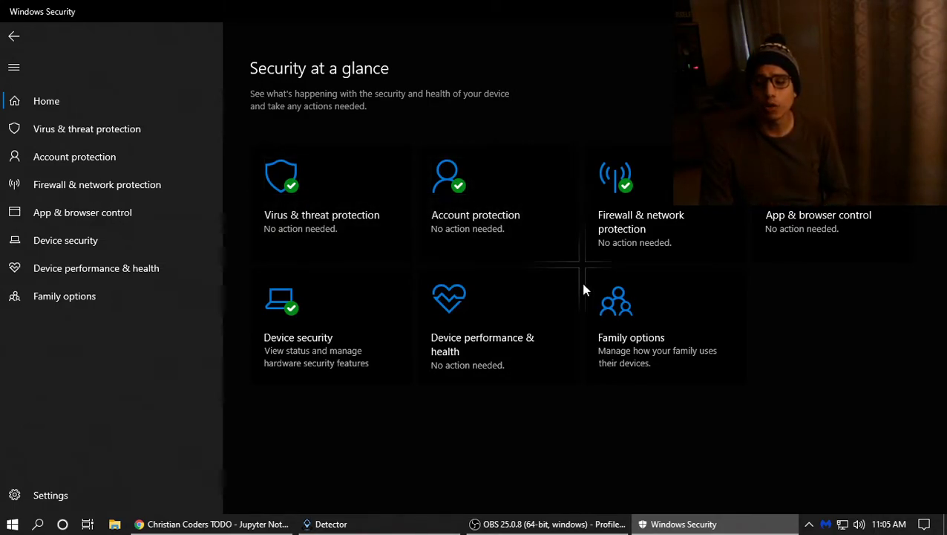
click(490, 523)
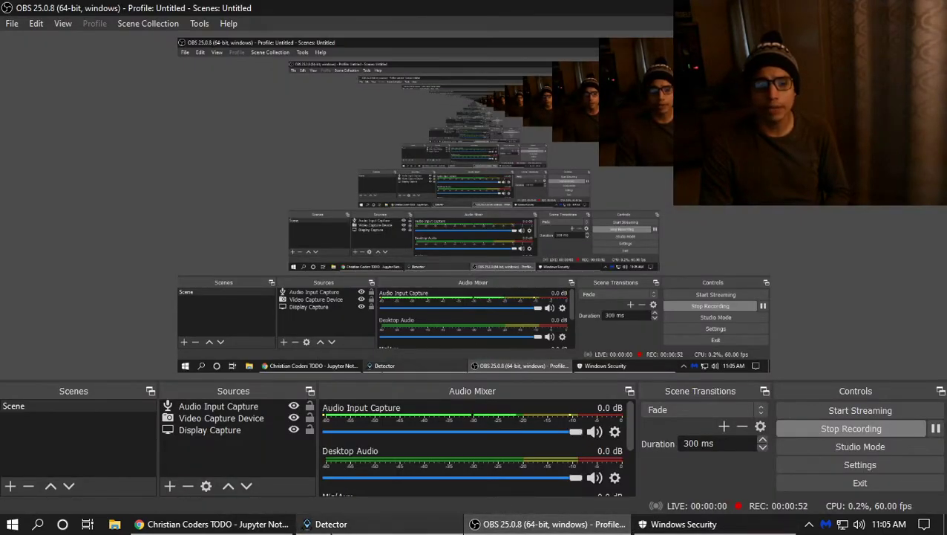
click(258, 523)
click(679, 525)
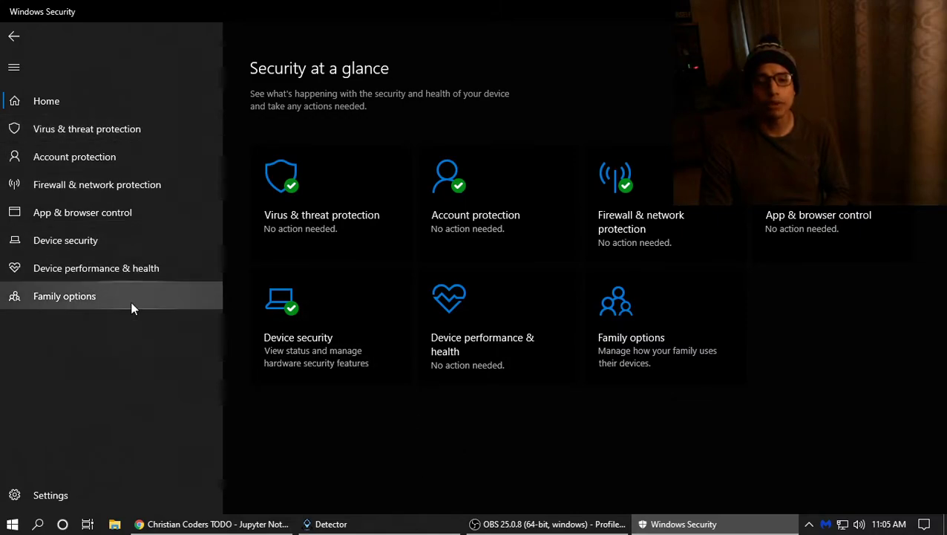
Examine the ransomware protection settings under Virus & threat protection and return to the Virus & threat protection page
click(94, 129)
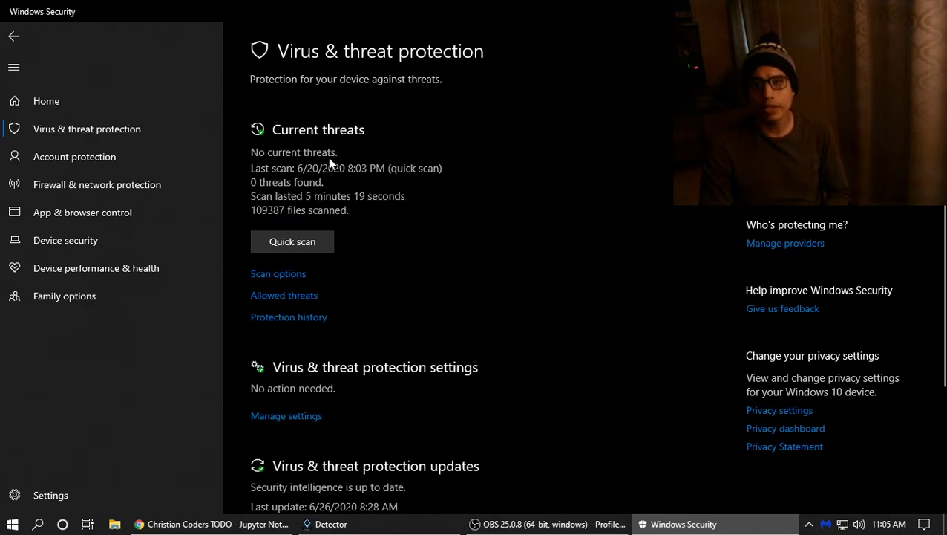
scroll(398, 180, down, 2)
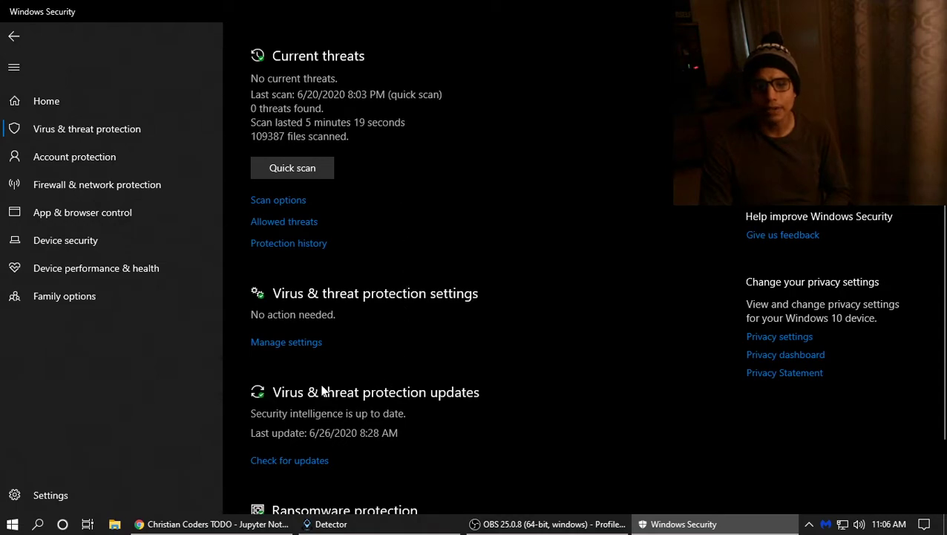
scroll(293, 381, down, 2)
click(339, 471)
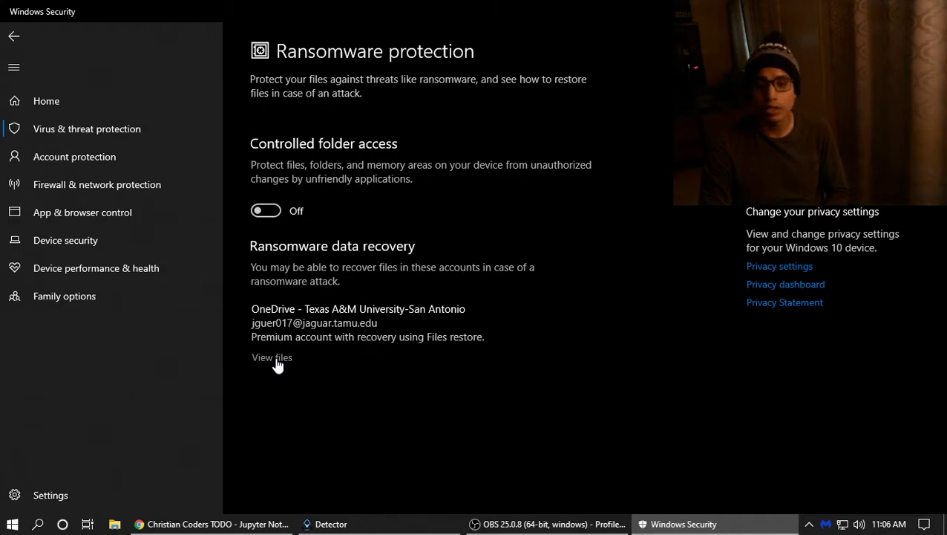
click(76, 131)
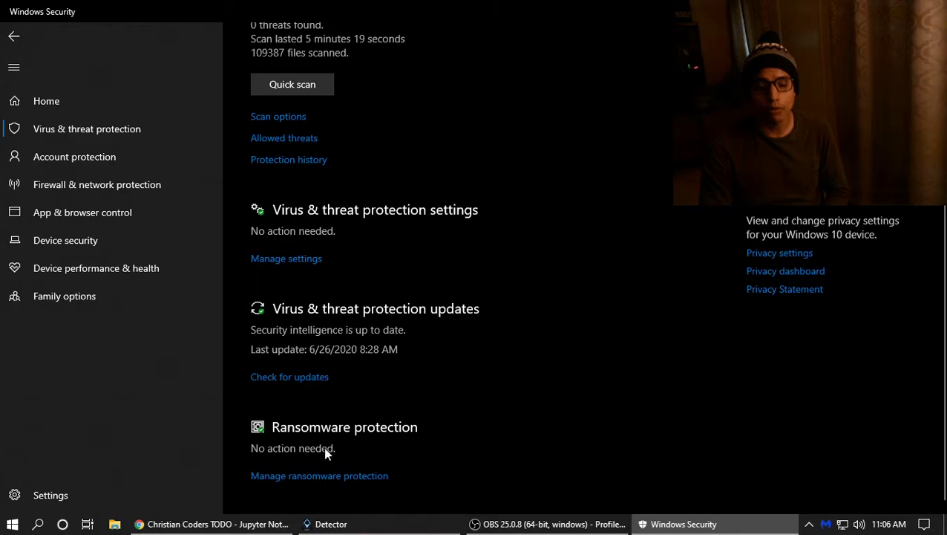
Review the Virus & threat protection sections, and examine the available scan types in the scan options
scroll(444, 413, up, 4)
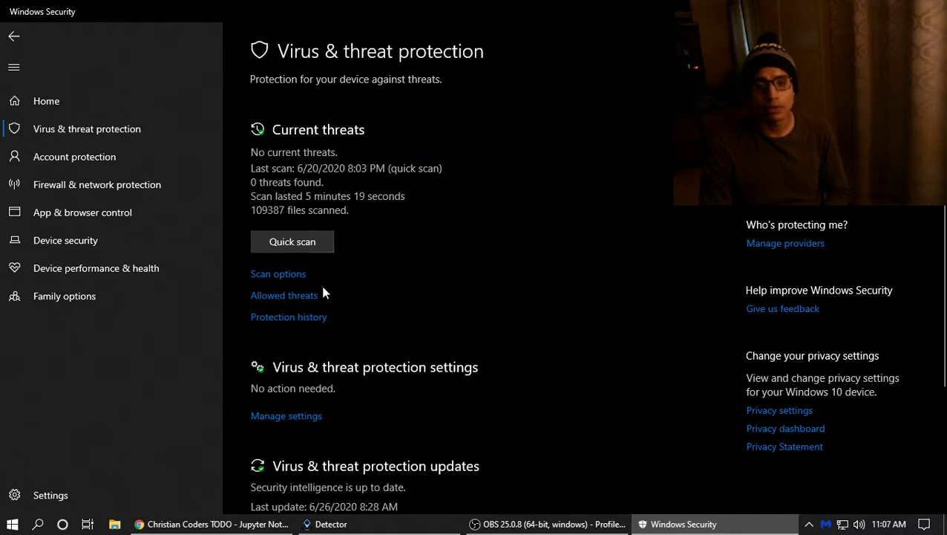
scroll(334, 286, down, 5)
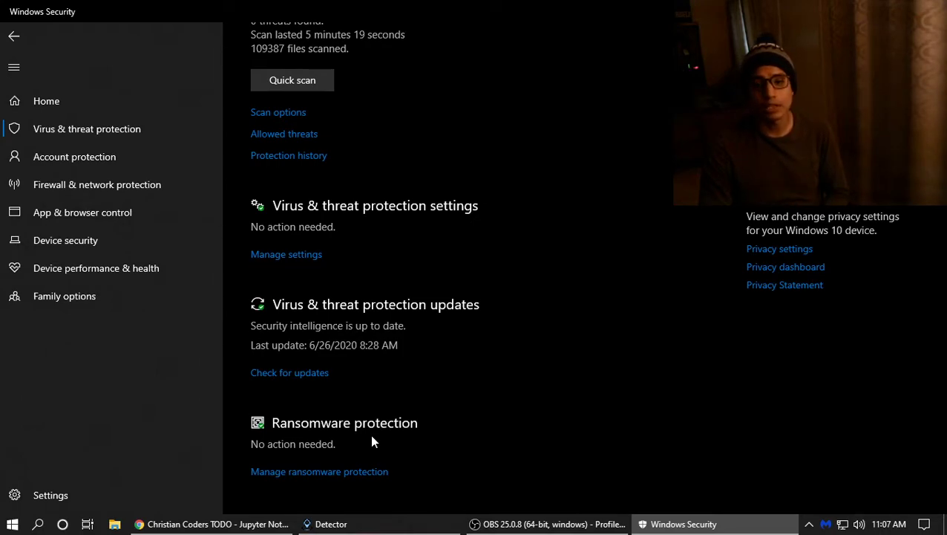
scroll(352, 406, up, 5)
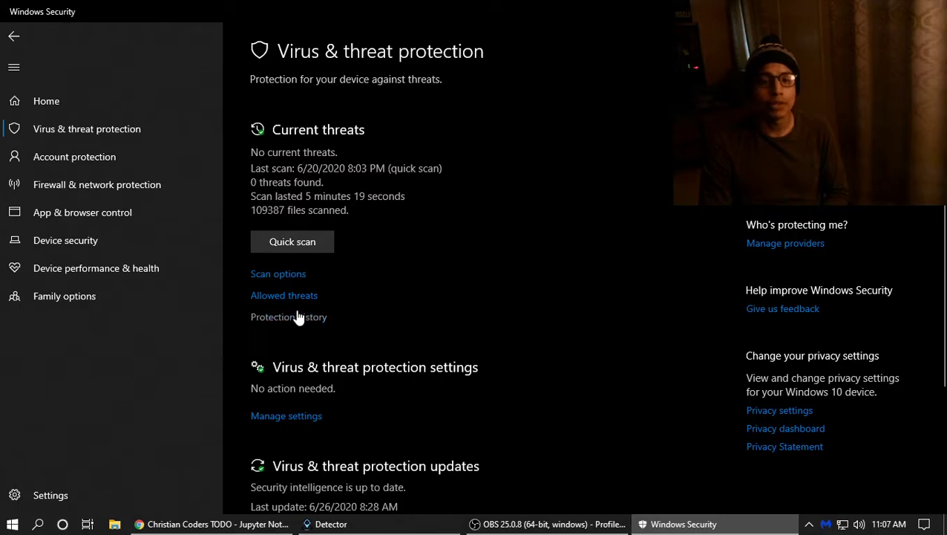
click(287, 274)
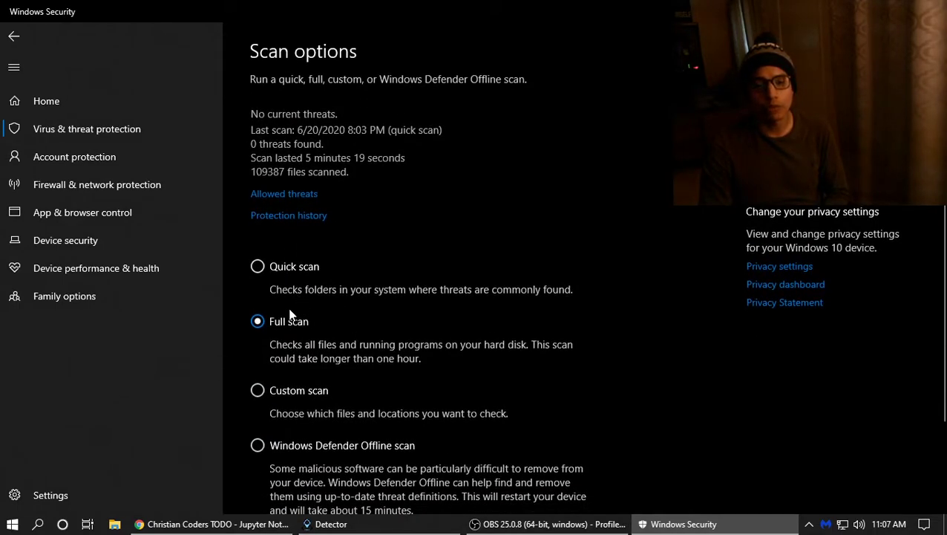
scroll(282, 301, down, 3)
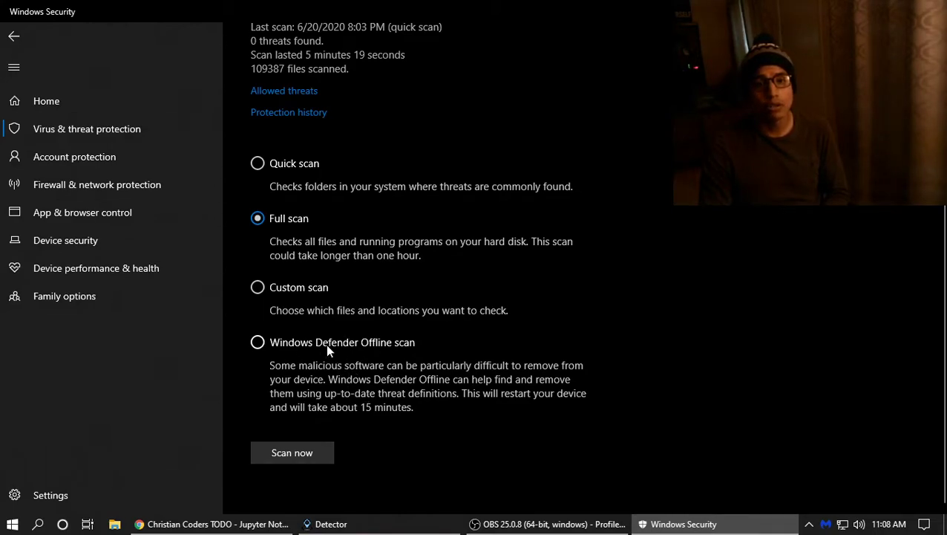
scroll(327, 349, up, 2)
scroll(338, 297, down, 2)
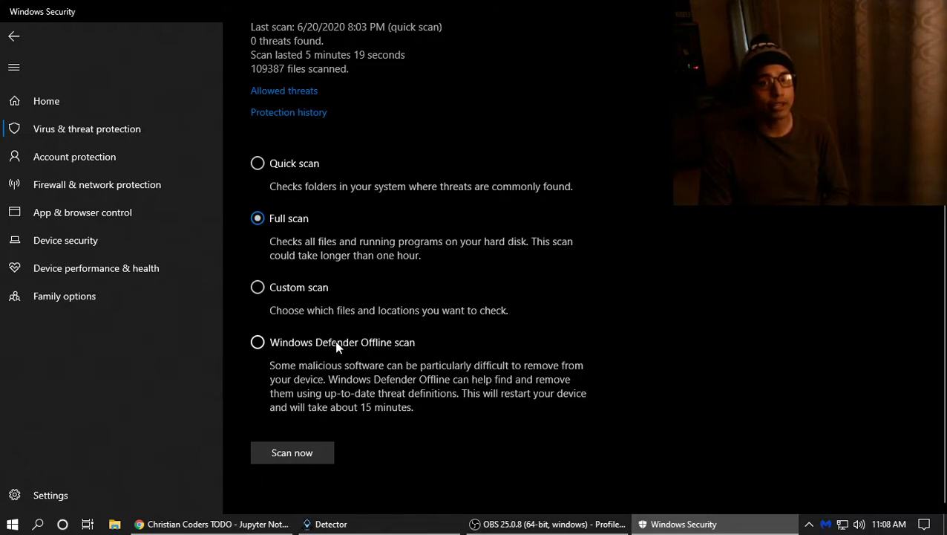
Search Windows for "oned" and open the OneDrive folder in File Explorer
click(38, 523)
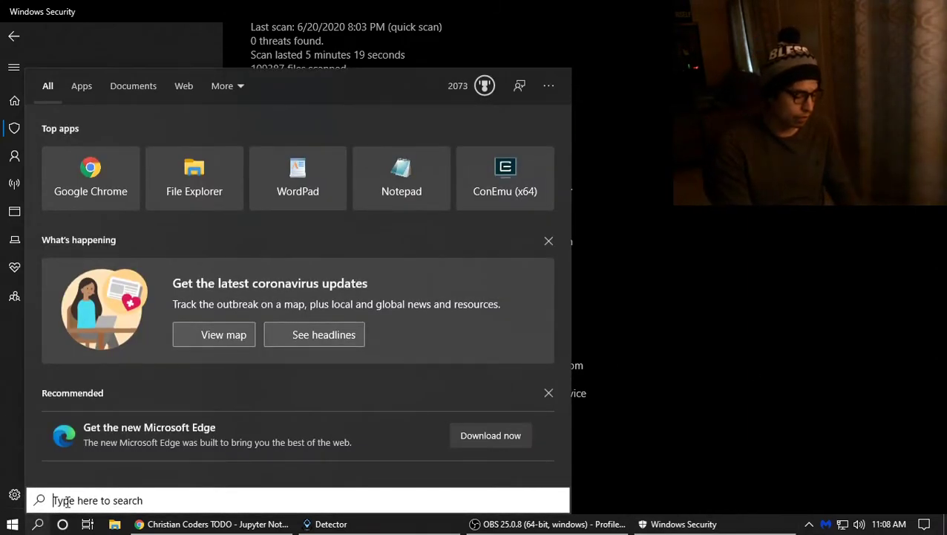
text(oned)
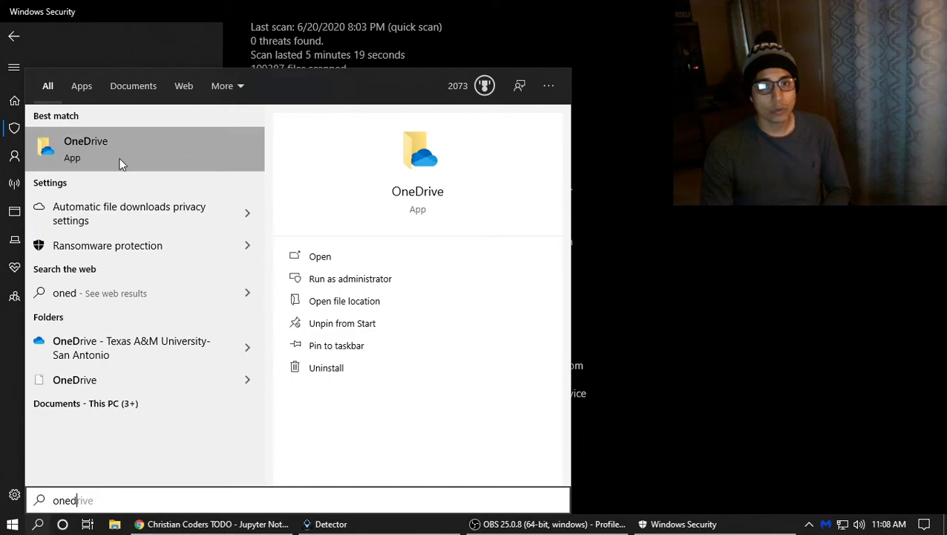
click(120, 160)
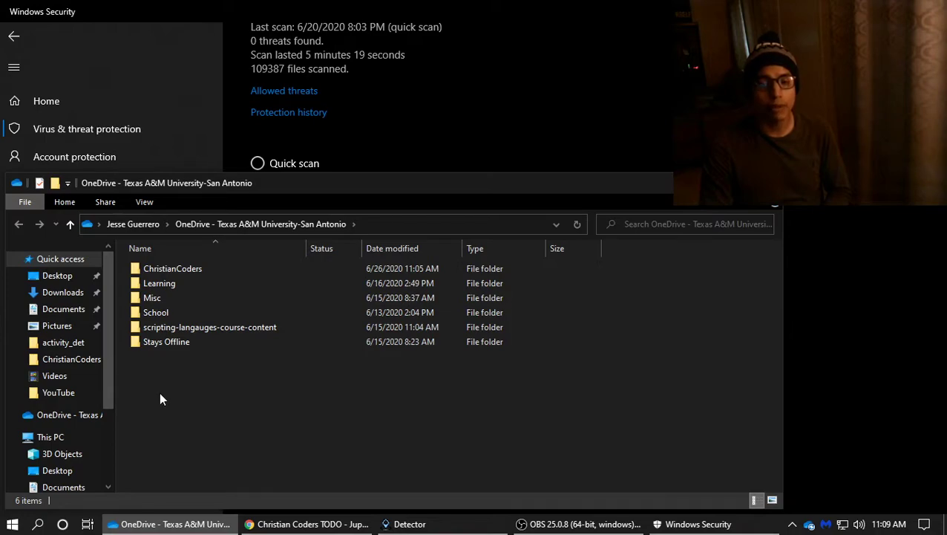
Look through the School and Misc folders in OneDrive, and select all top-level folders before closing the window
click(157, 297)
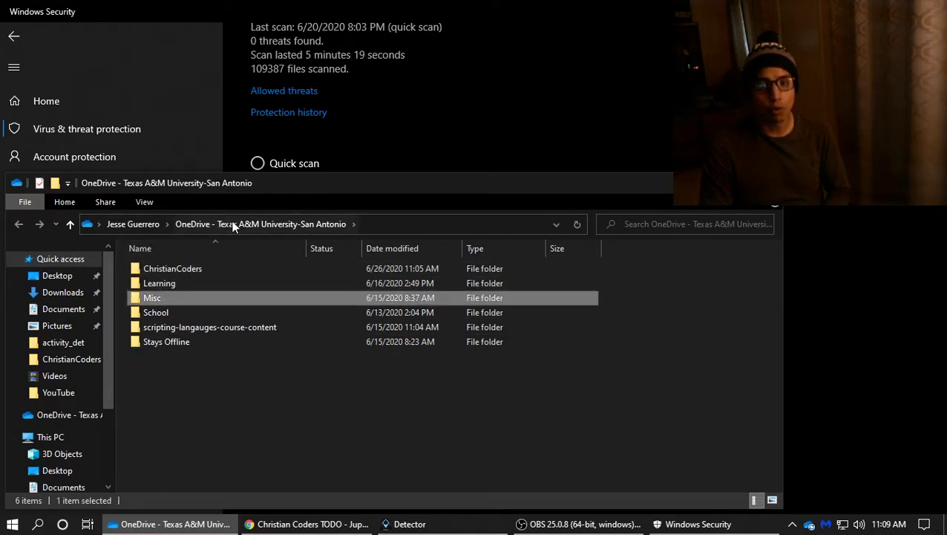
double_click(182, 312)
double_click(192, 268)
click(283, 223)
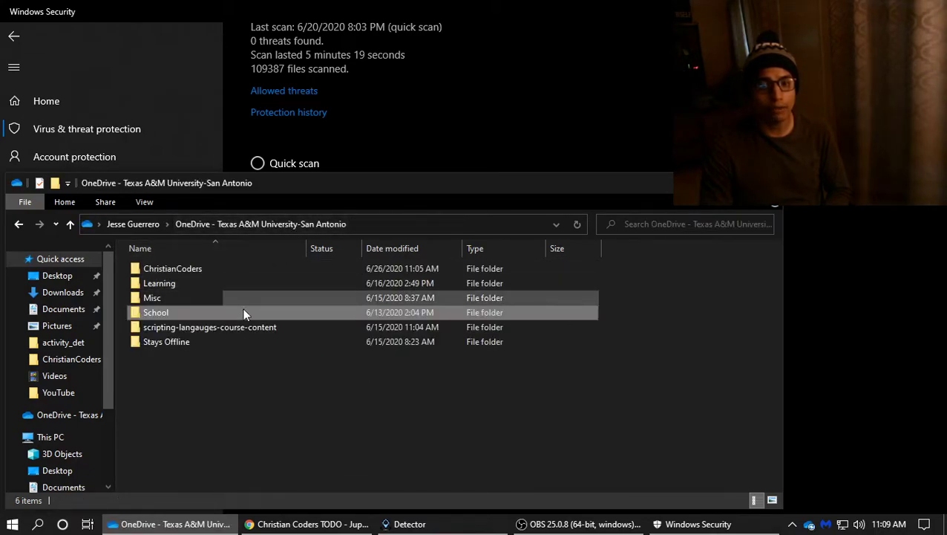
double_click(190, 296)
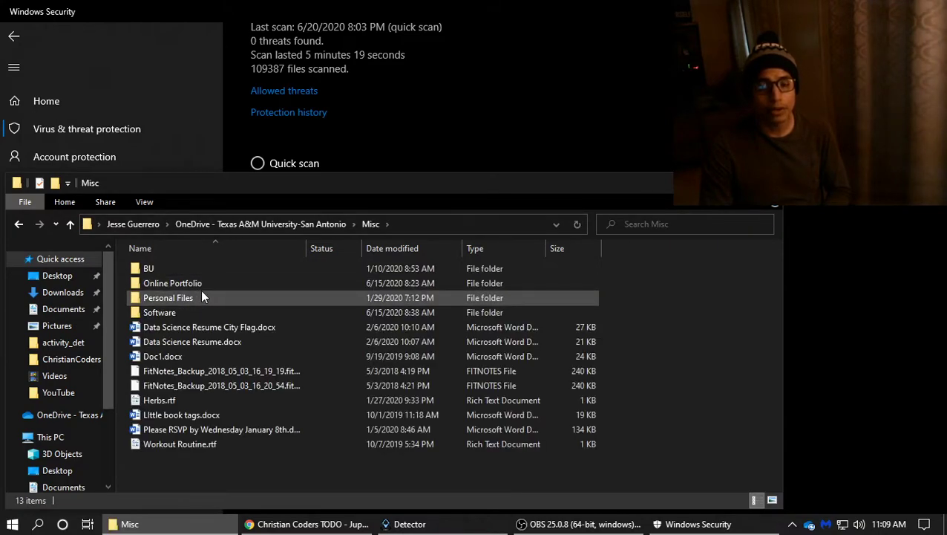
click(307, 221)
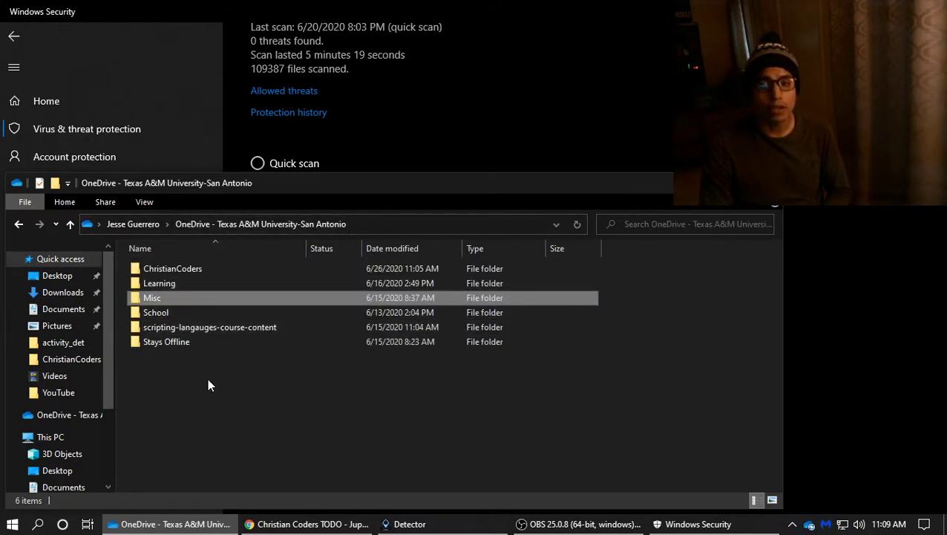
double_click(156, 298)
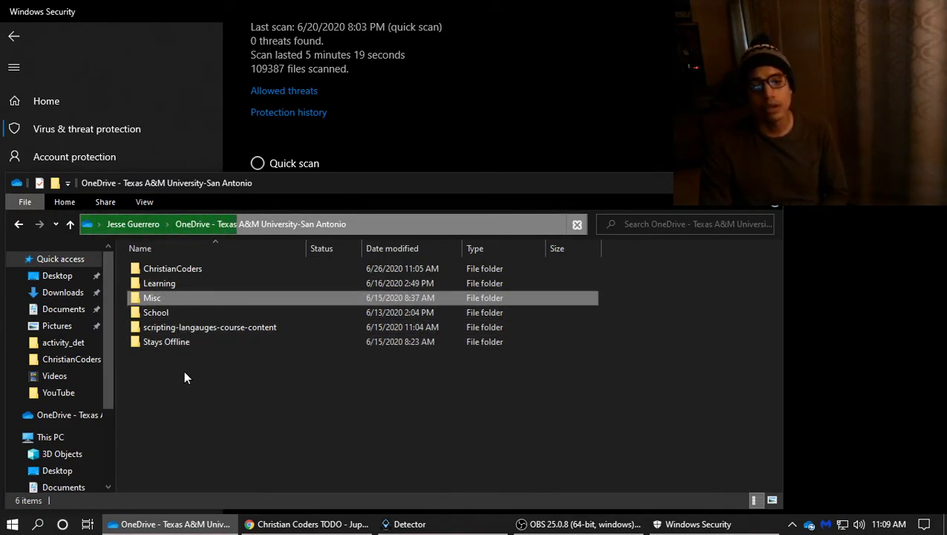
drag(163, 387, 222, 256)
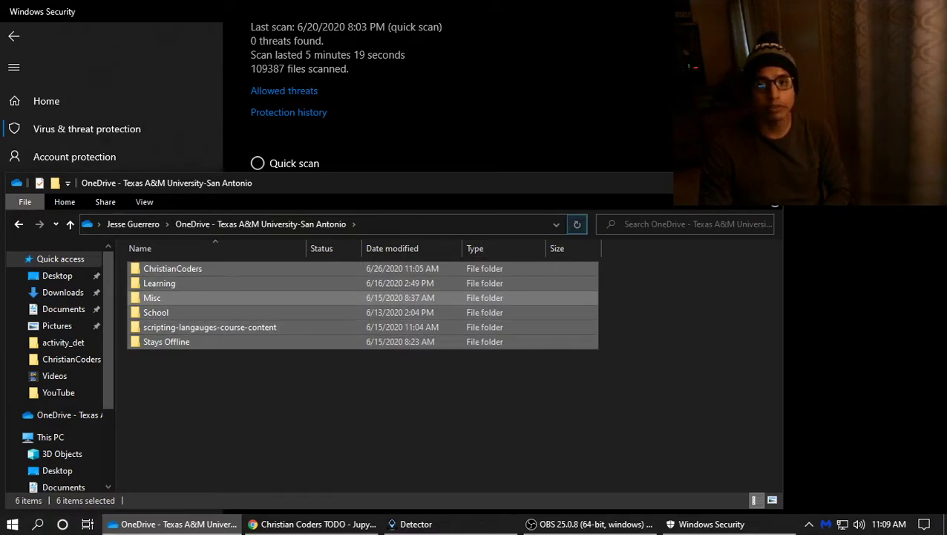
click(765, 183)
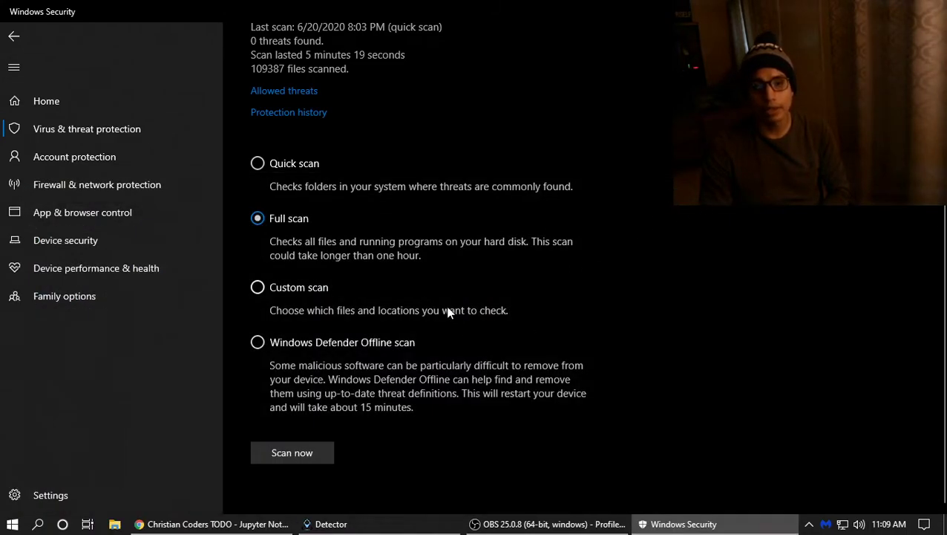
Examine the Account protection page in Windows Security and glance at the hidden system tray icons
scroll(447, 311, up, 2)
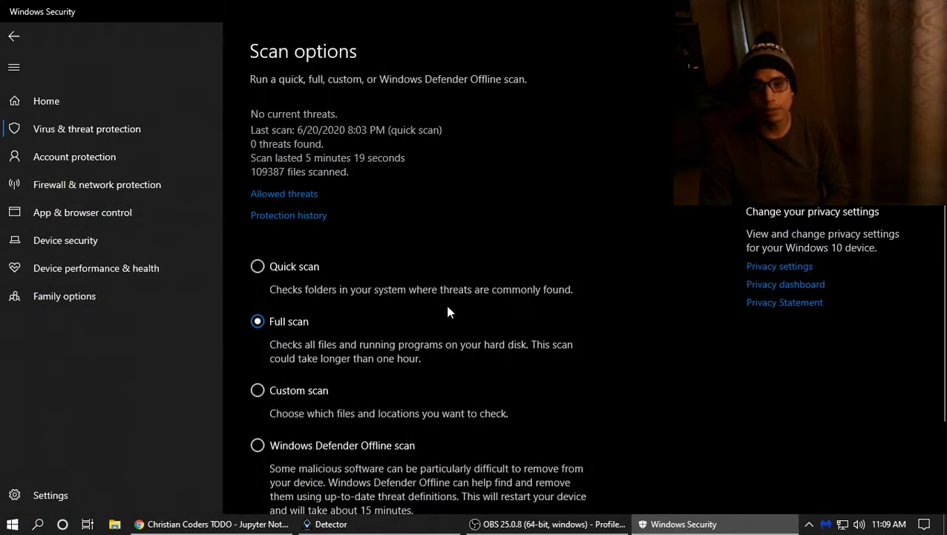
click(69, 159)
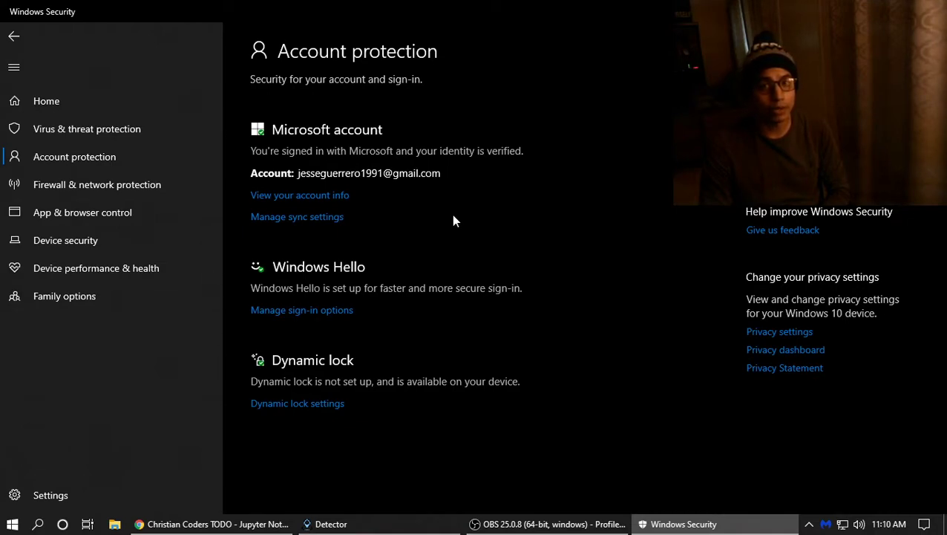
click(808, 524)
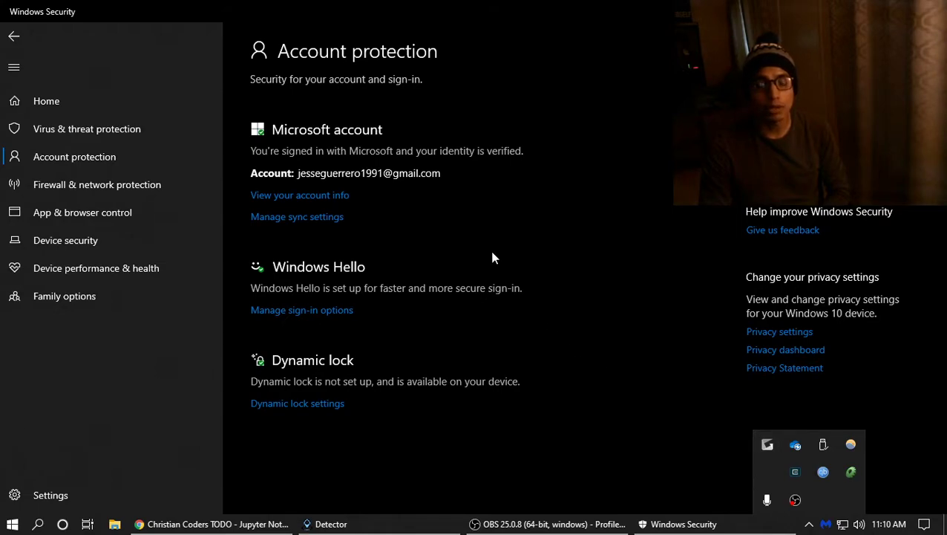
click(561, 279)
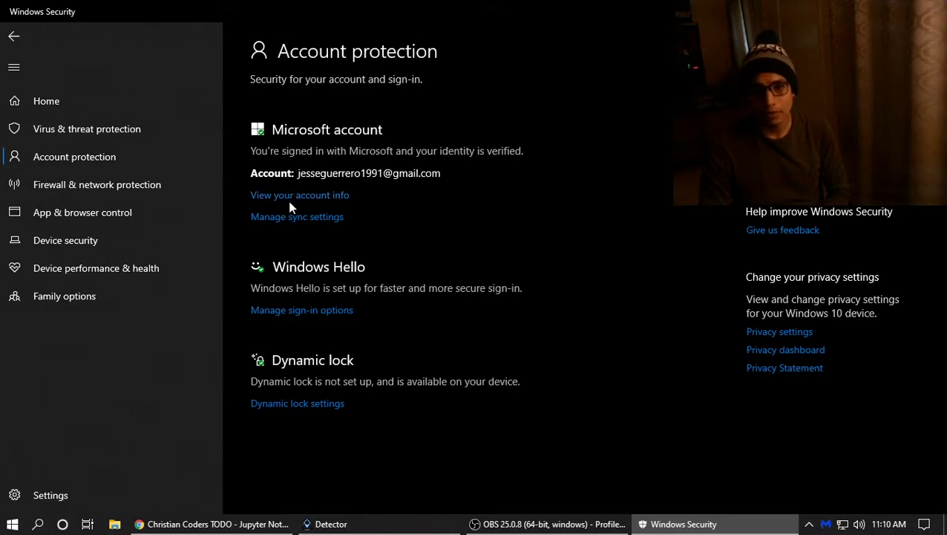
click(102, 158)
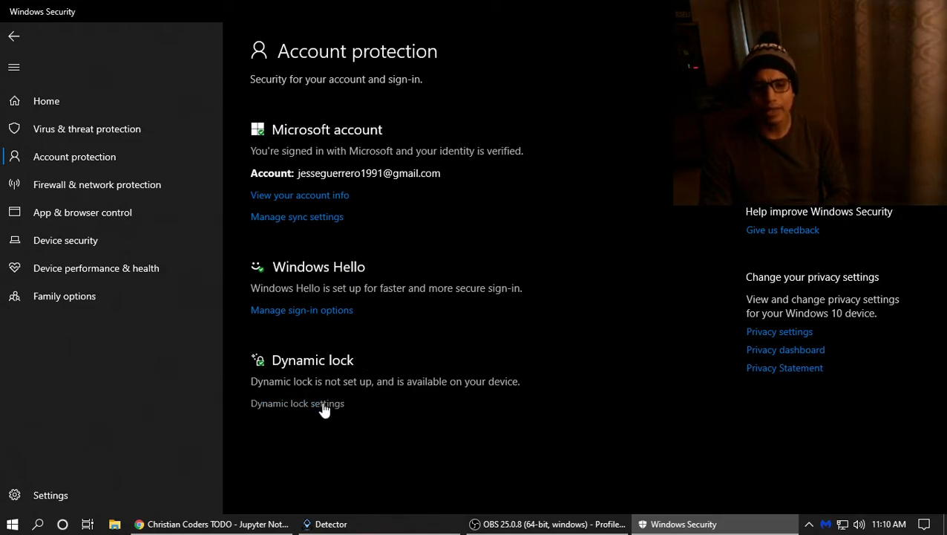
Open the list of apps allowed through the firewall from Firewall & network protection and look through its entries
click(101, 193)
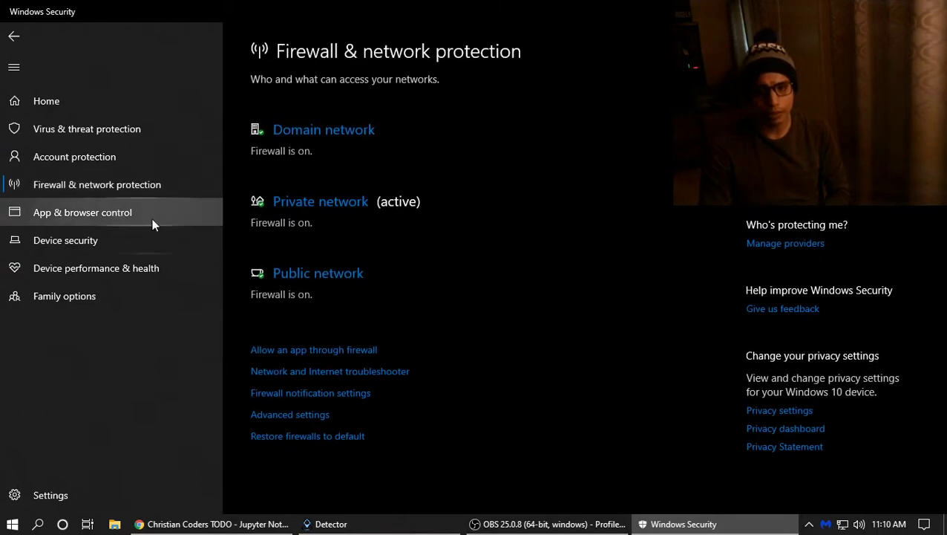
click(335, 355)
scroll(363, 197, down, 4)
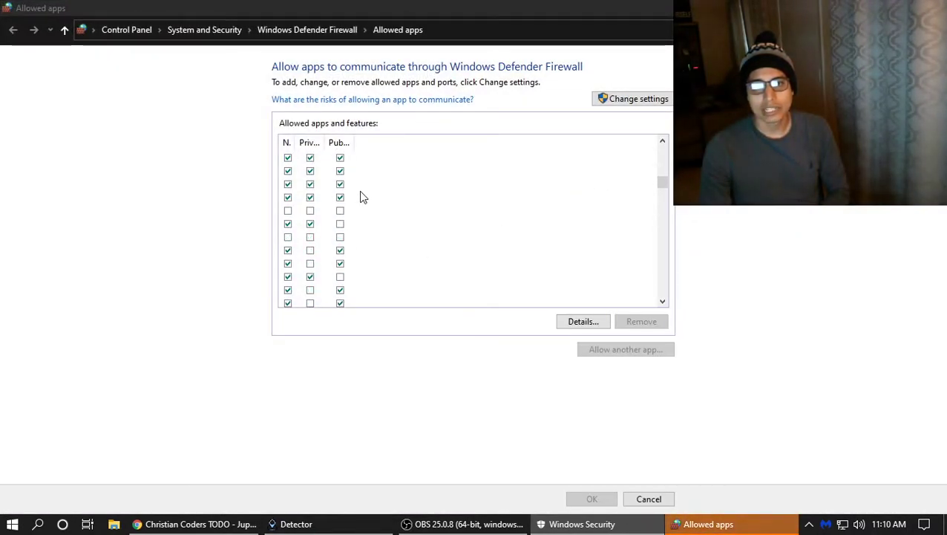
Unlock the allowed apps list for changes and view the details of its selected Microsoft.AAD.BrokerPlugin entry
click(640, 100)
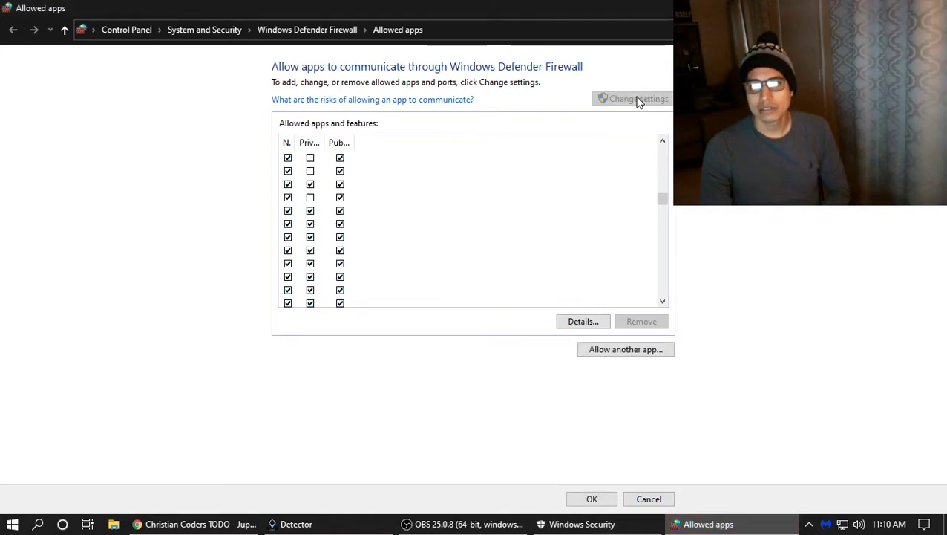
click(603, 326)
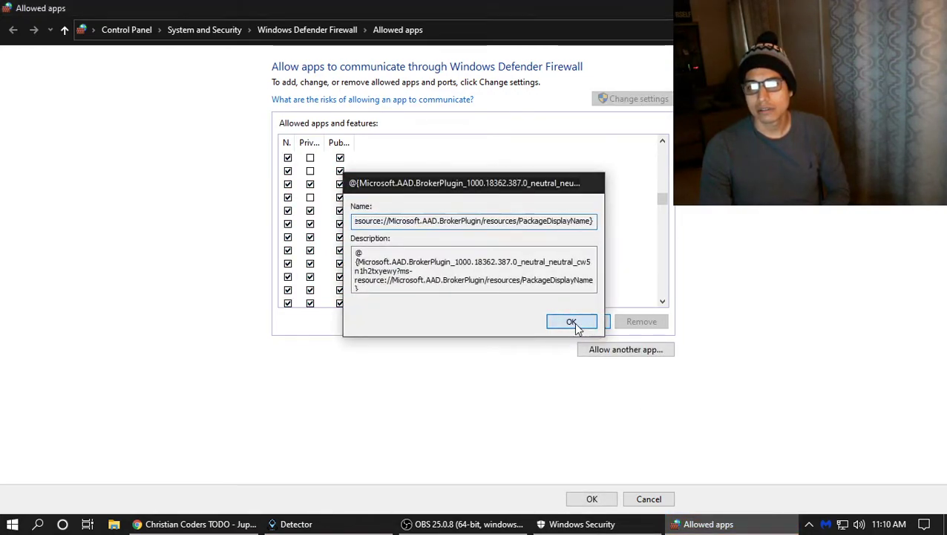
click(572, 322)
Try to allow another app through the firewall by choosing Kindle from the Desktop folder, and cancel the addition
click(606, 351)
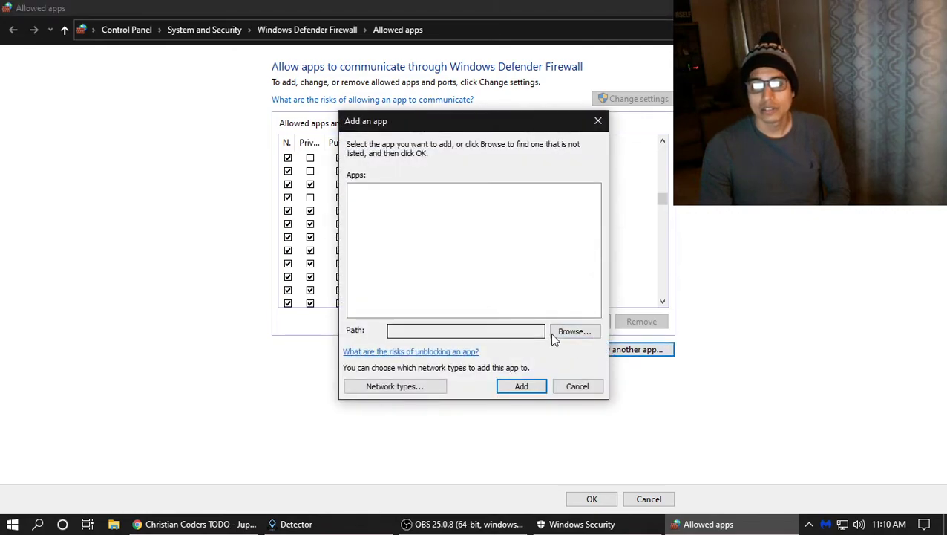
click(568, 334)
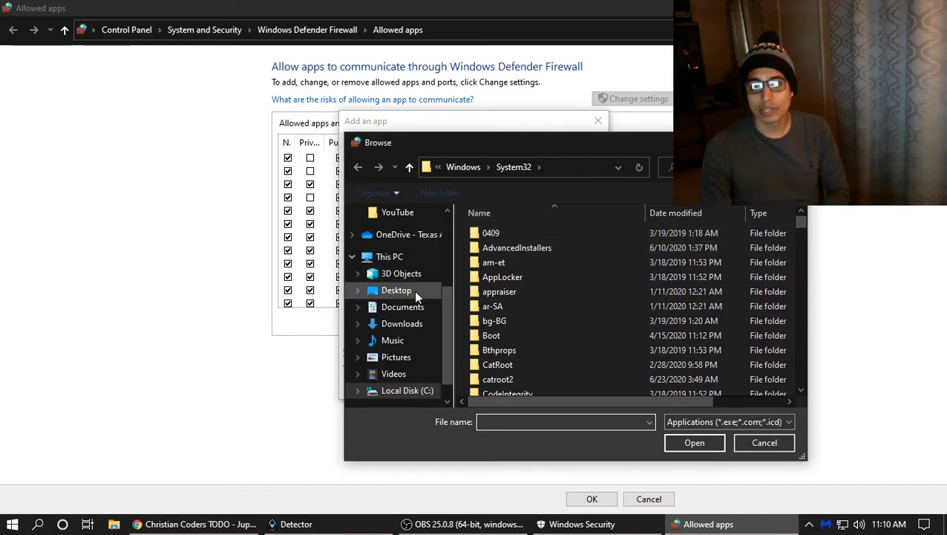
click(414, 290)
scroll(551, 316, down, 3)
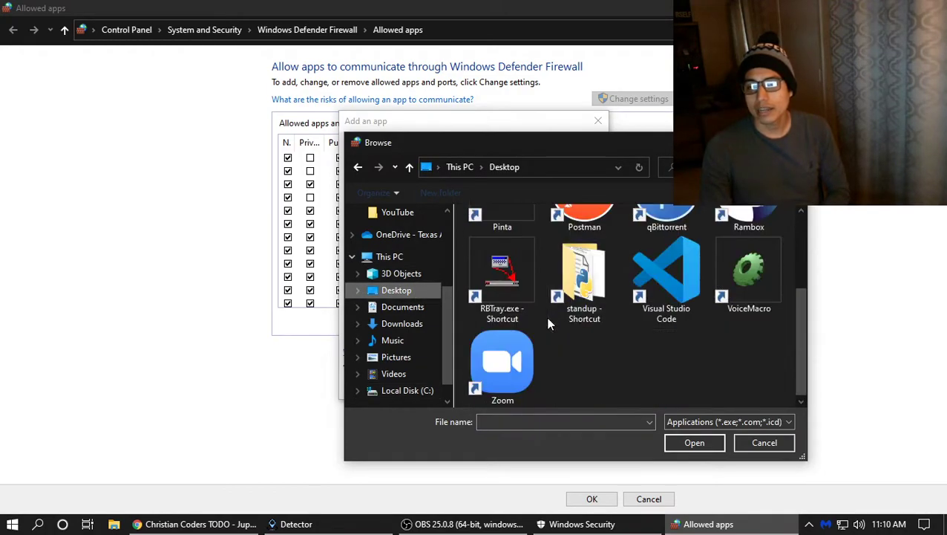
scroll(620, 355, up, 2)
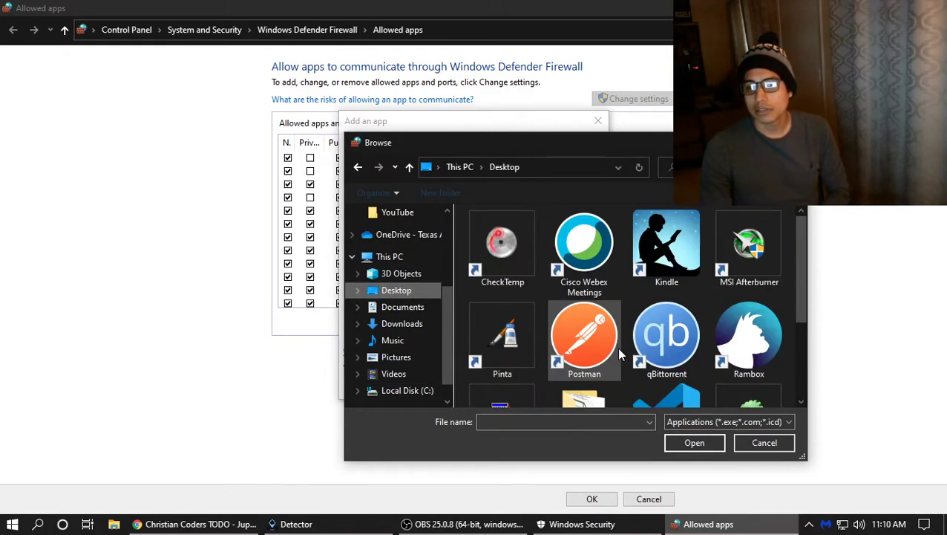
double_click(667, 241)
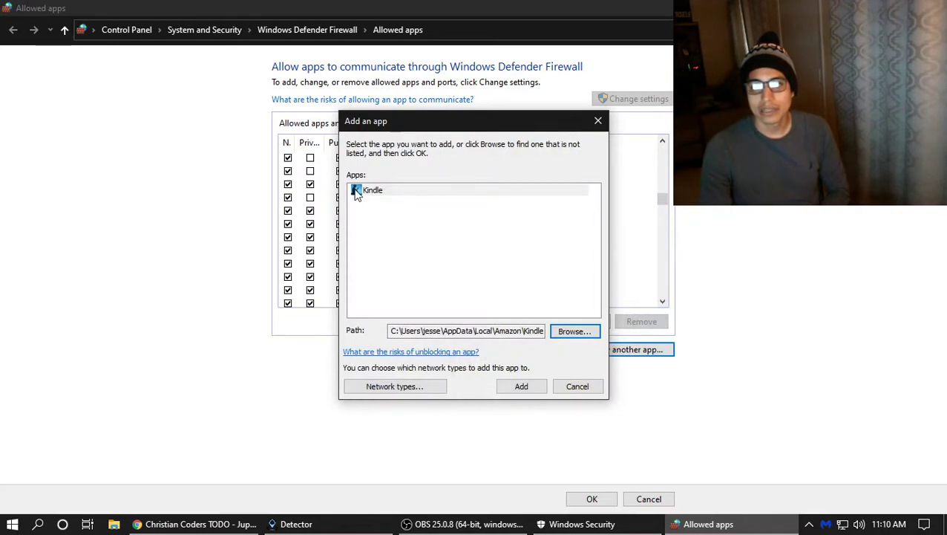
click(569, 387)
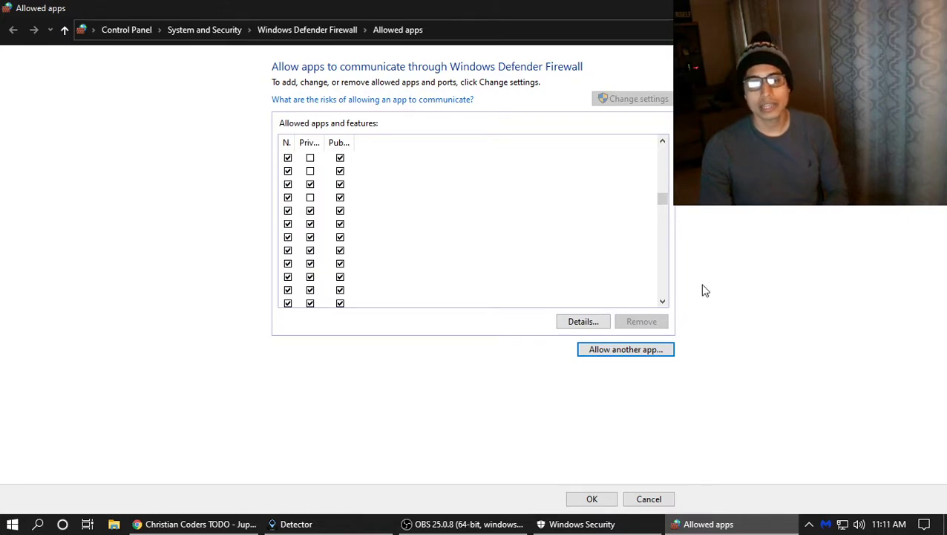
Switch to Chrome, search Google Images for "firewall popup windows" in a new tab and preview the Super User alert screenshot
click(236, 527)
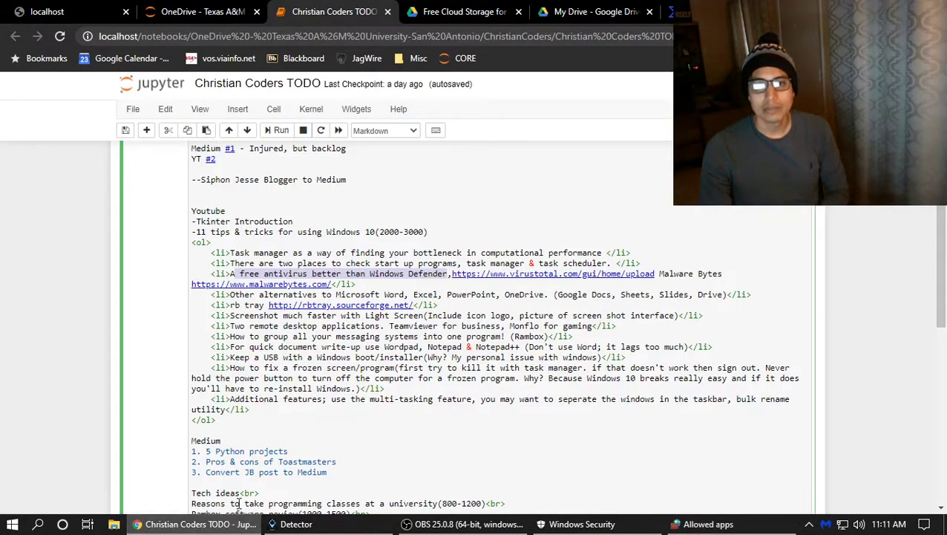
click(808, 12)
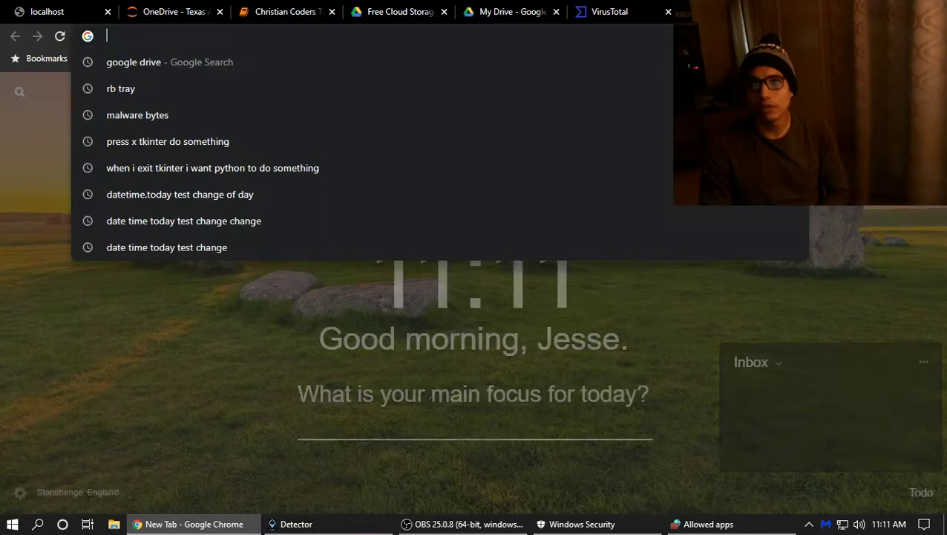
text(firewall )
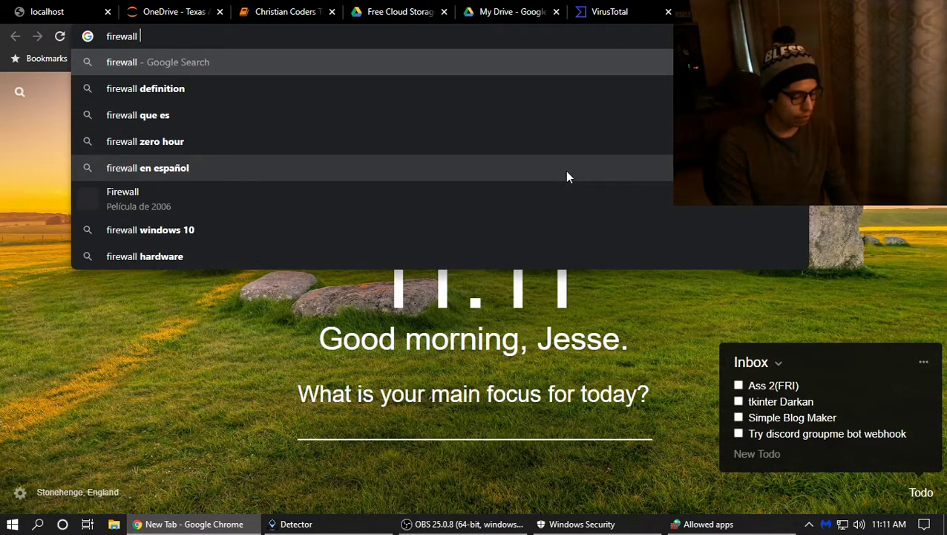
text(popup windows)
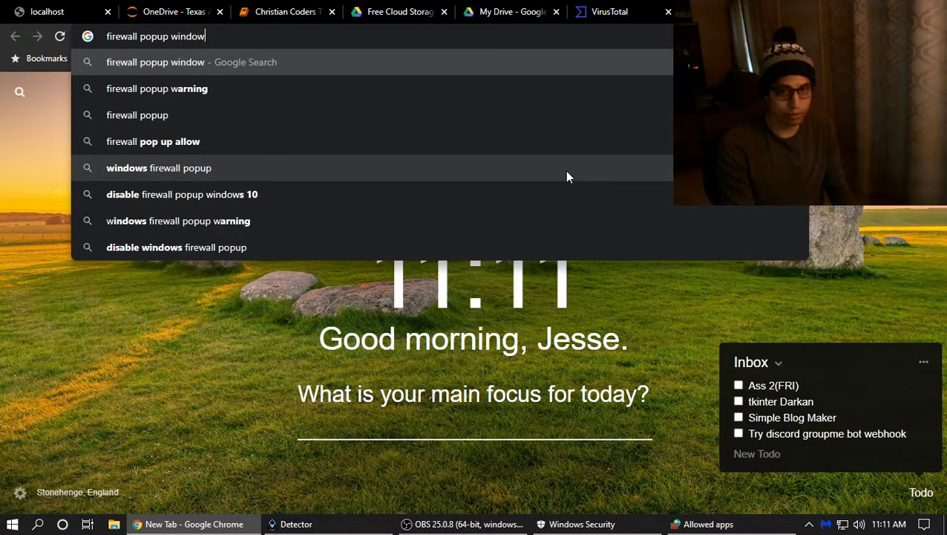
key(Return)
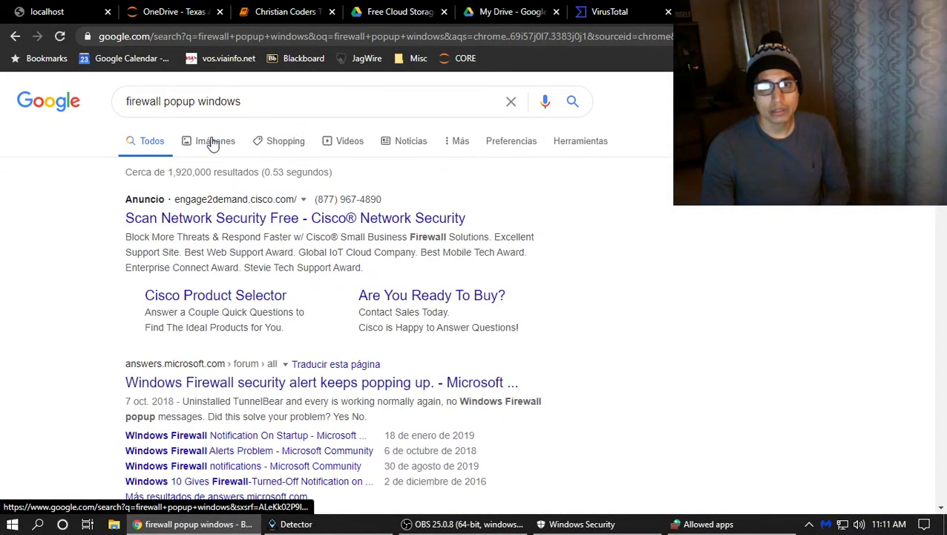
click(212, 141)
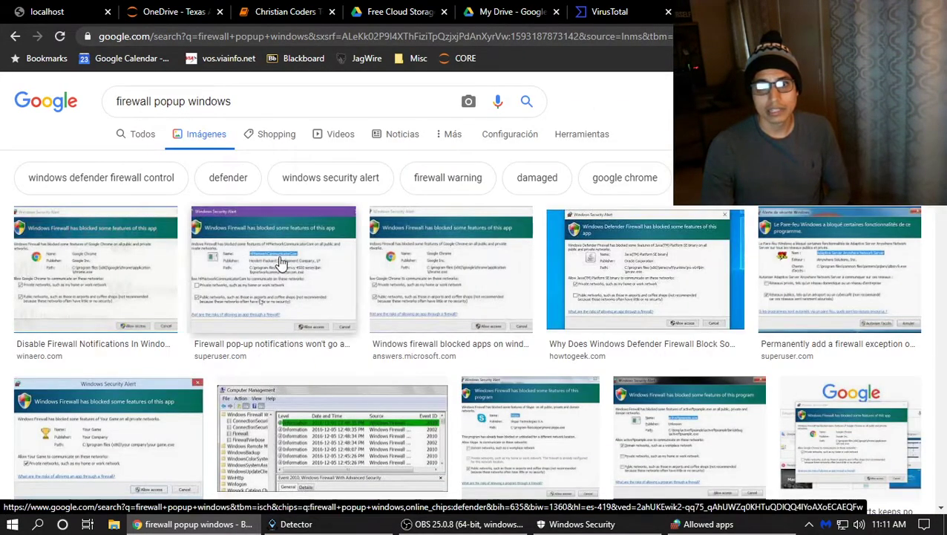
click(276, 268)
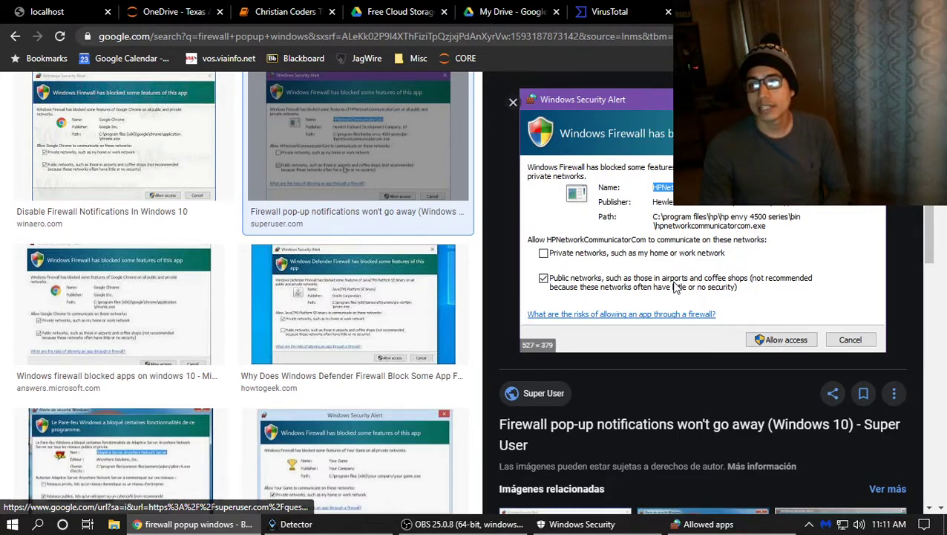
Compare the firewall's Add an app dialog with the alert image in Chrome, and close the Allowed apps window
click(705, 524)
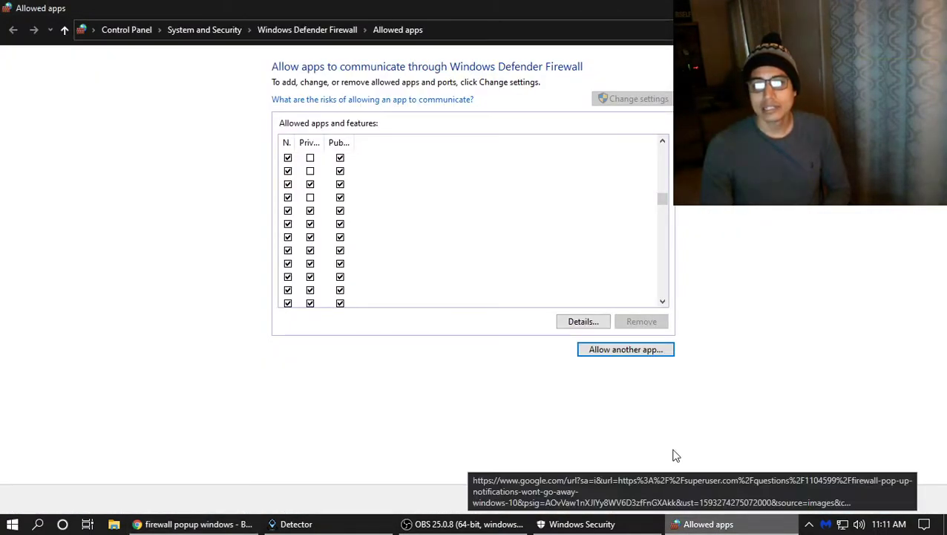
click(616, 350)
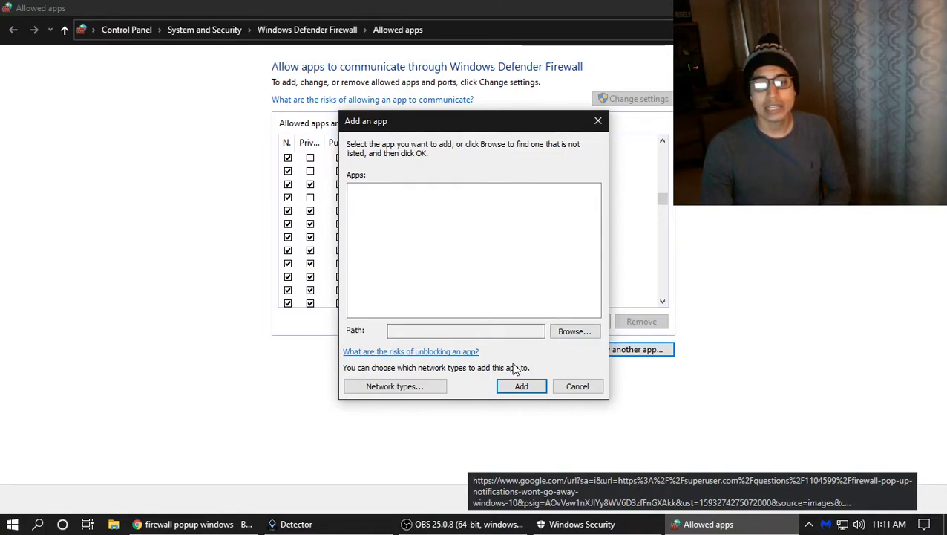
click(194, 524)
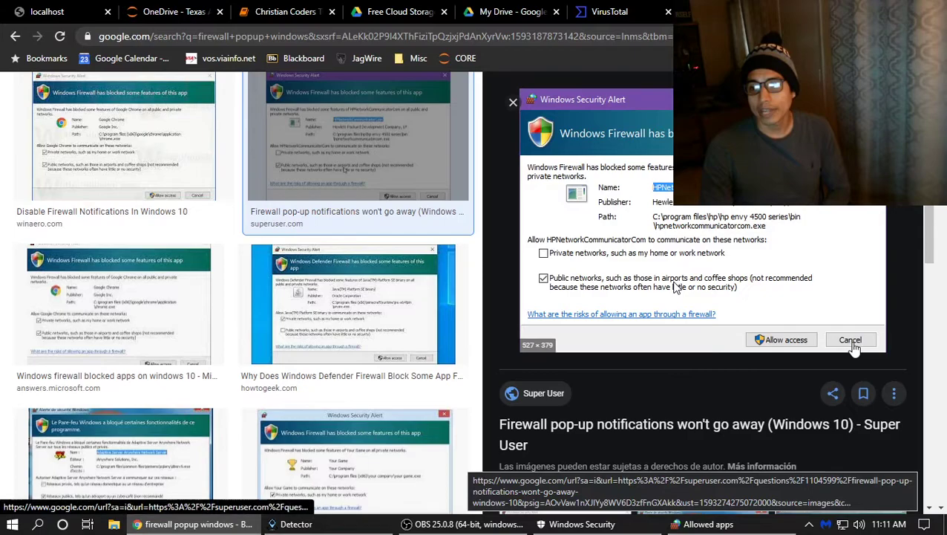
click(705, 524)
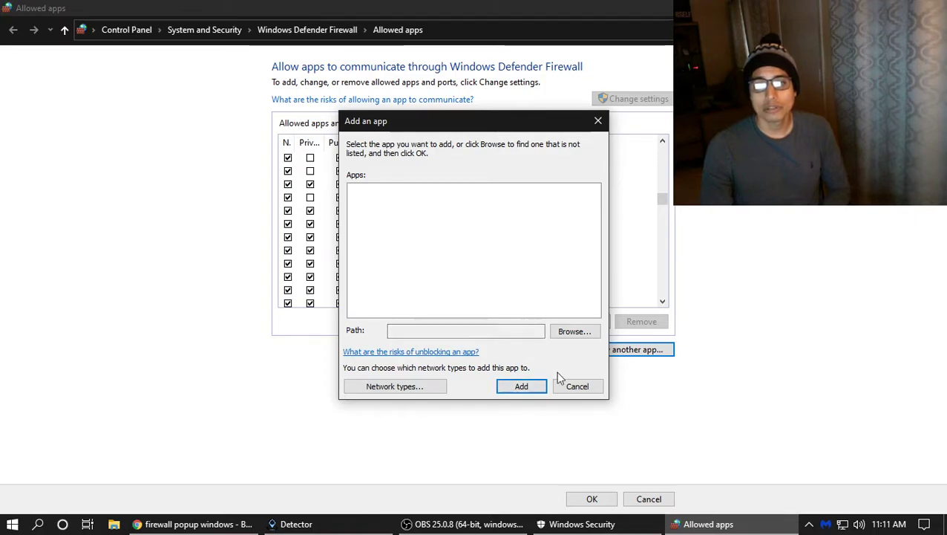
click(583, 389)
key(alt+Tab)
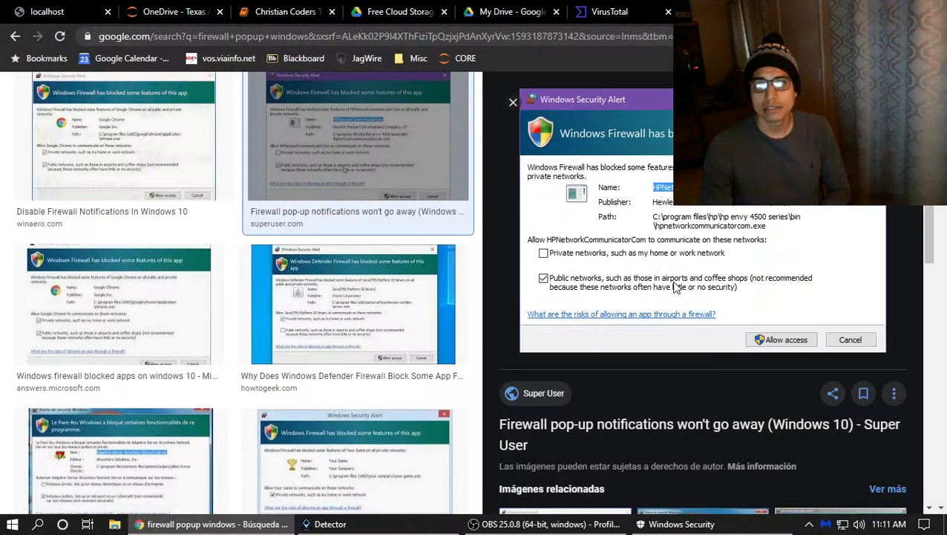
Switch to Windows Security and examine the SmartScreen and exploit protection settings under App & browser control
click(677, 523)
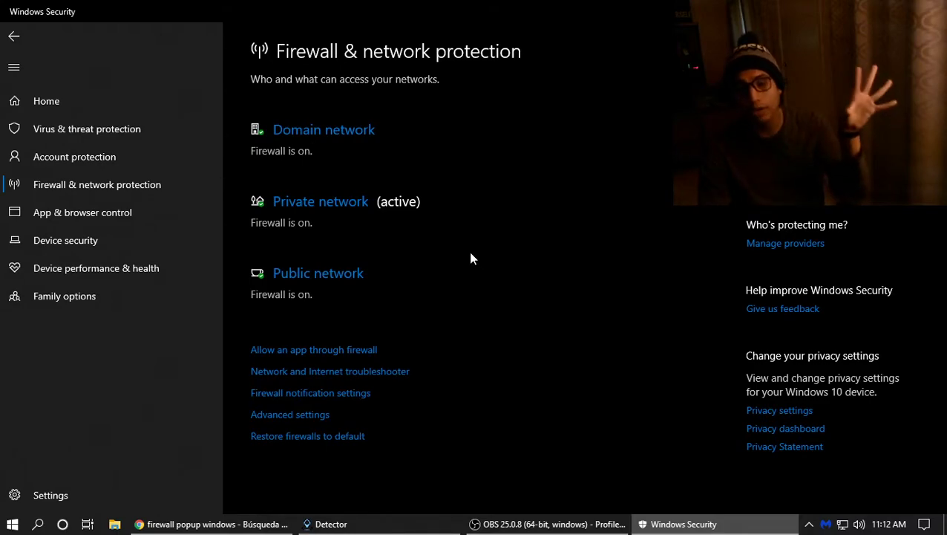
click(100, 237)
click(96, 215)
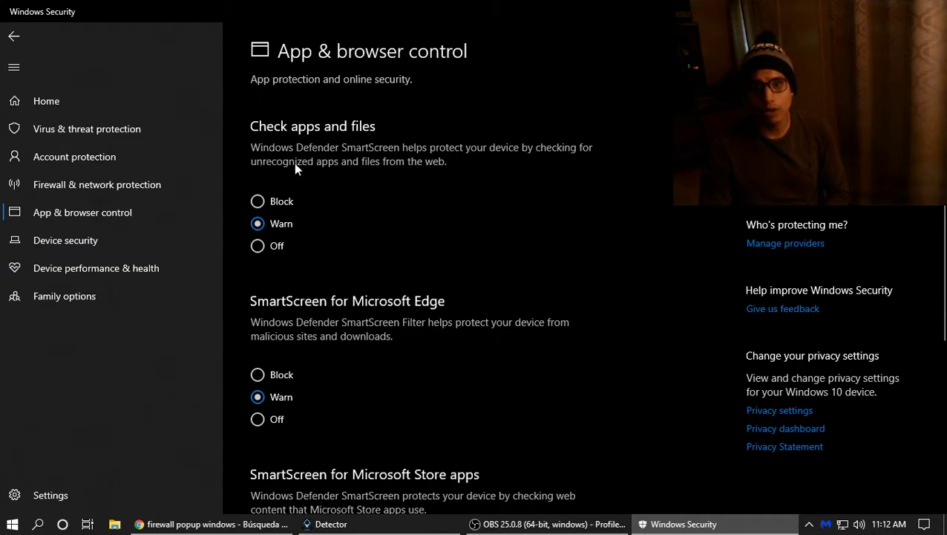
scroll(419, 267, down, 3)
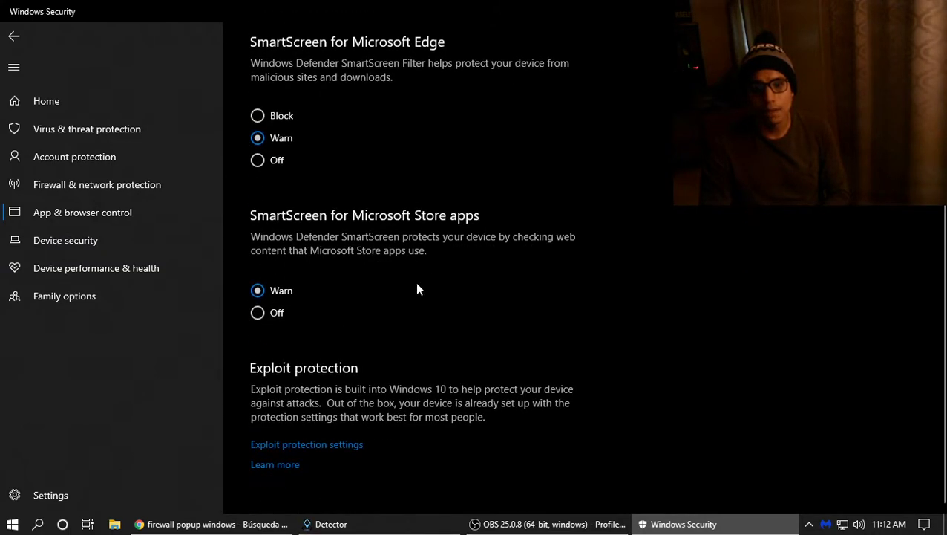
scroll(356, 330, up, 3)
scroll(372, 331, up, 1)
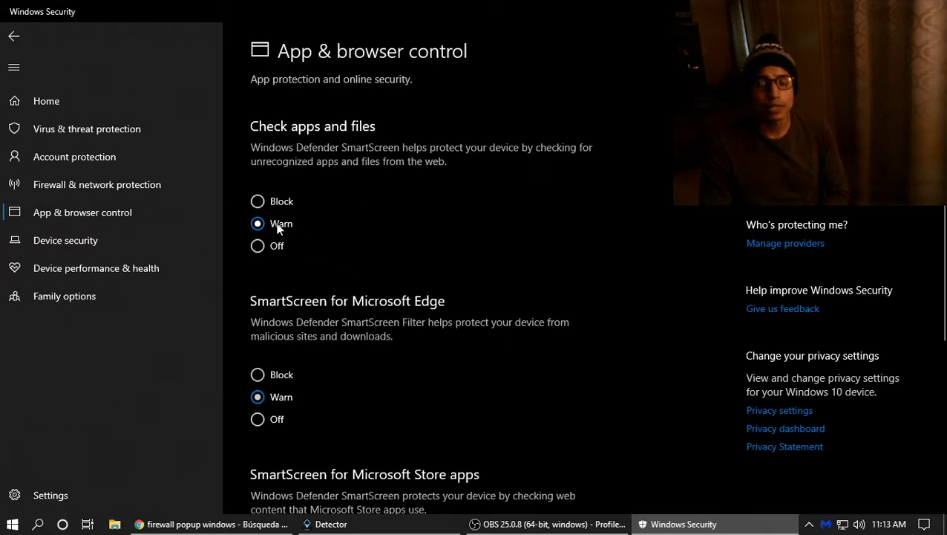
scroll(346, 424, down, 3)
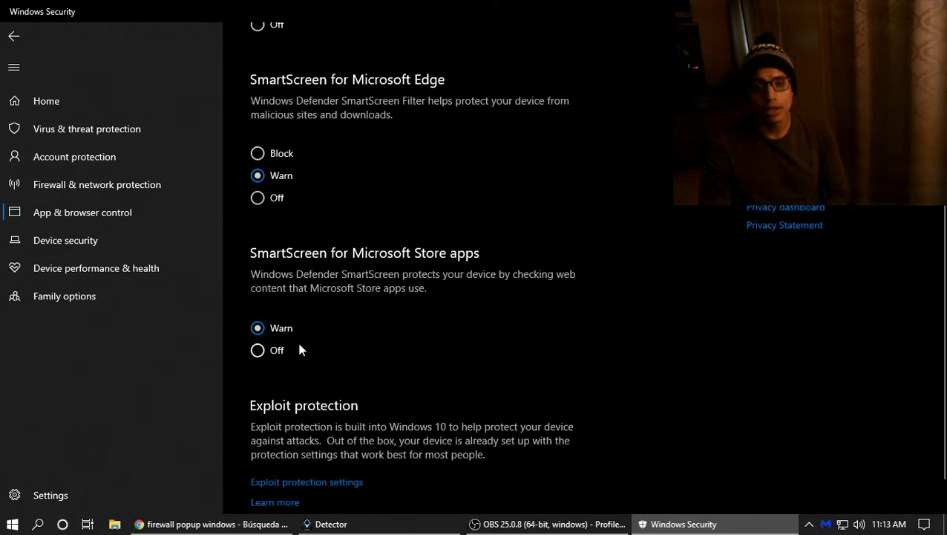
scroll(300, 349, up, 1)
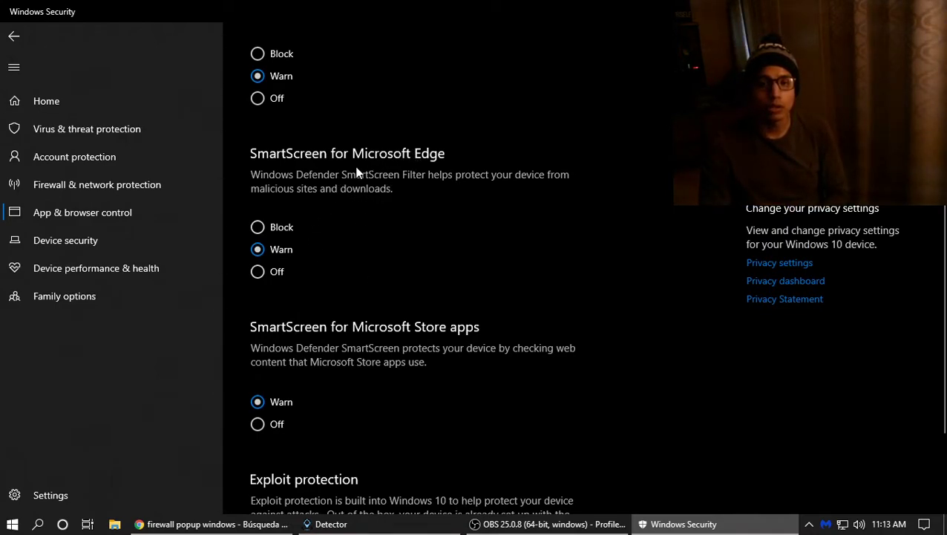
scroll(341, 237, up, 2)
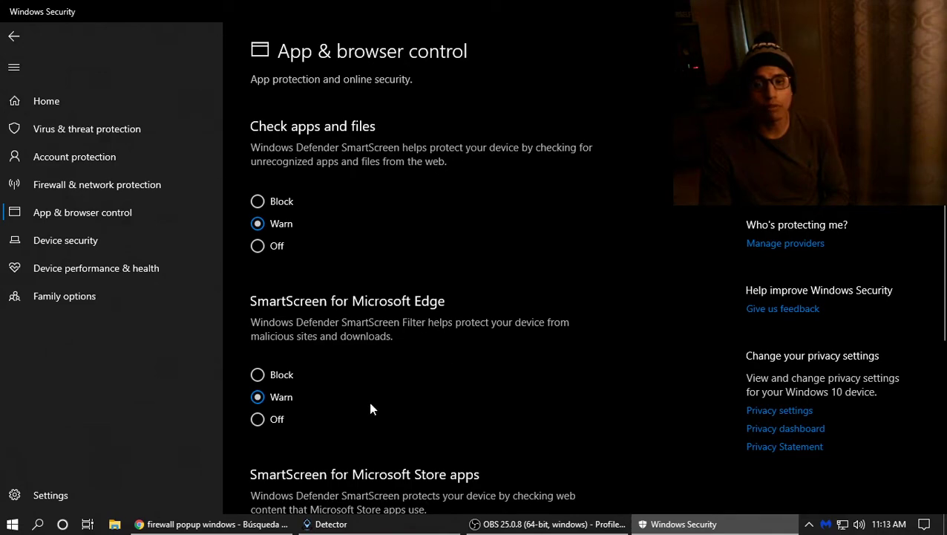
scroll(368, 366, down, 3)
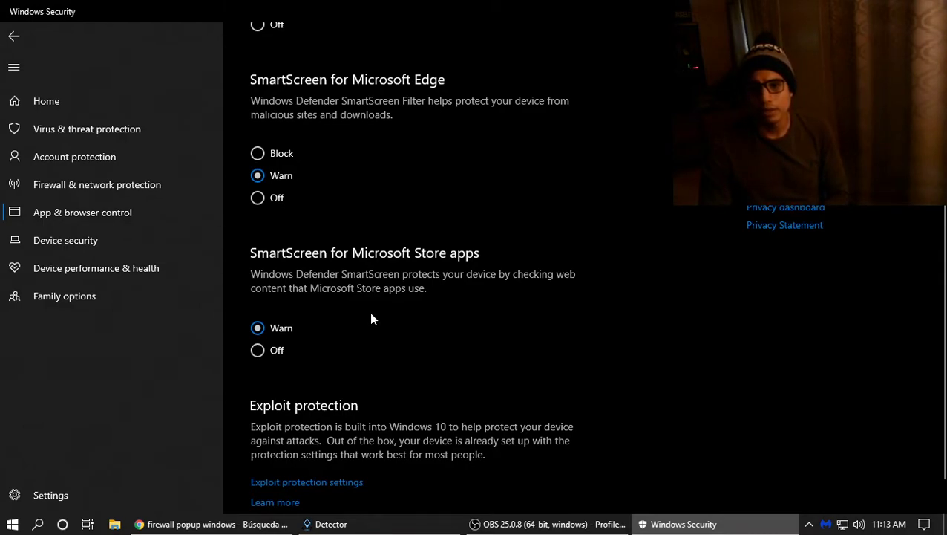
scroll(369, 312, down, 1)
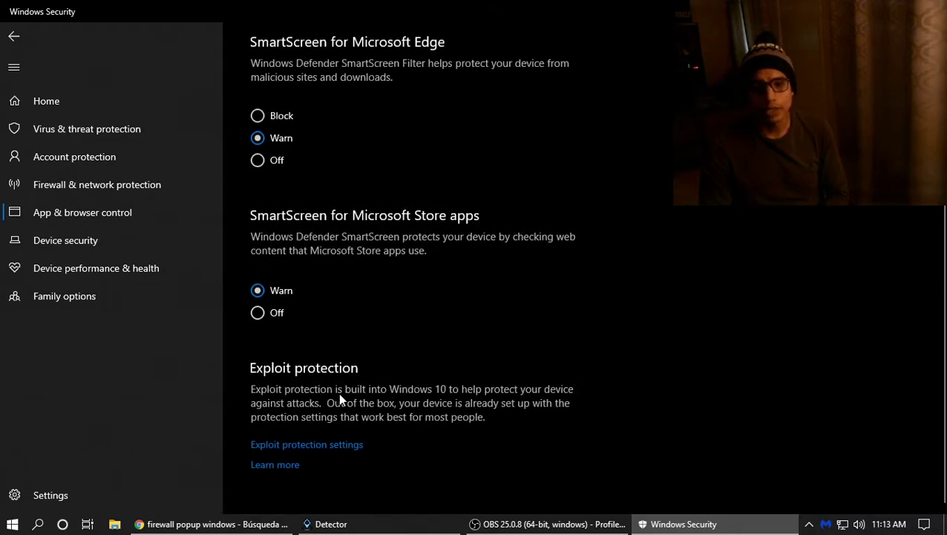
Look through the Device security, Device performance & health and Family options pages
click(108, 242)
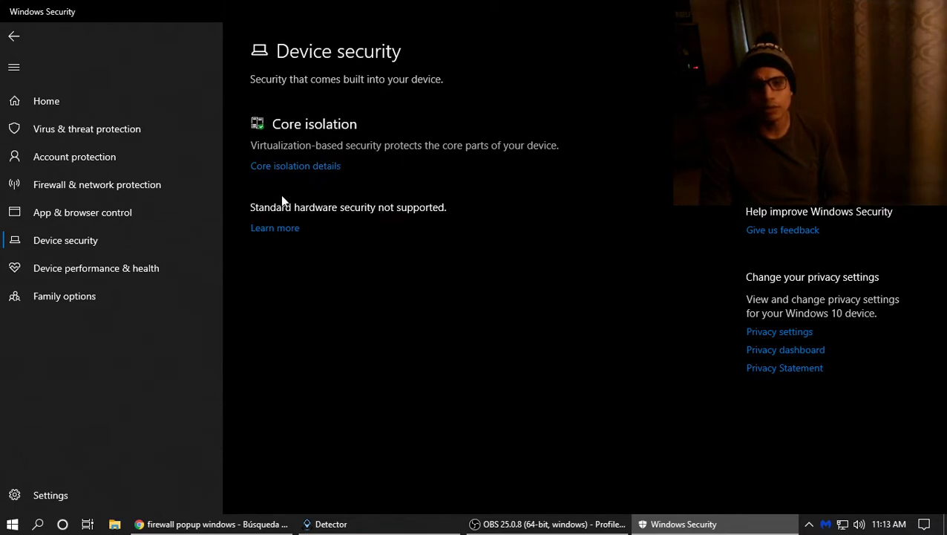
click(75, 277)
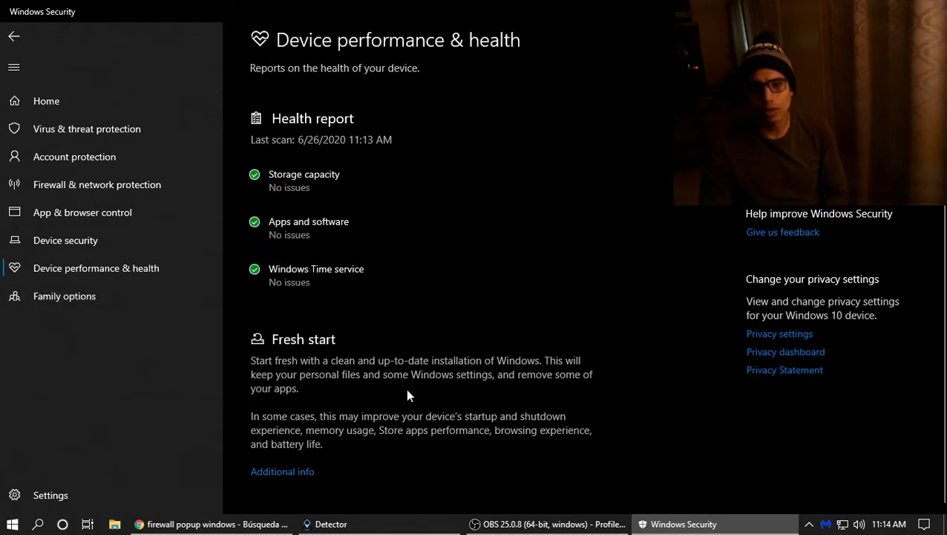
click(69, 297)
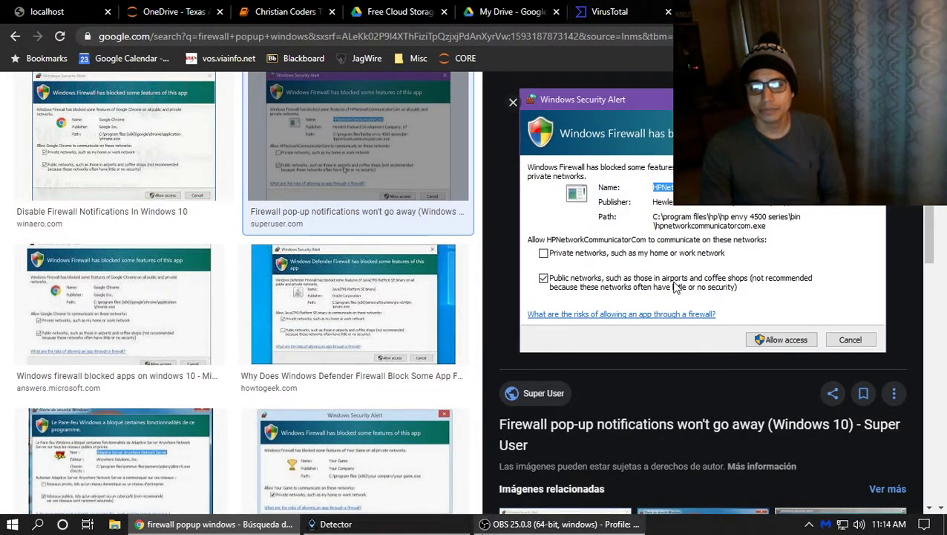
Launch Malwarebytes from the desktop shortcut and bring Chrome back up
click(505, 524)
click(505, 524)
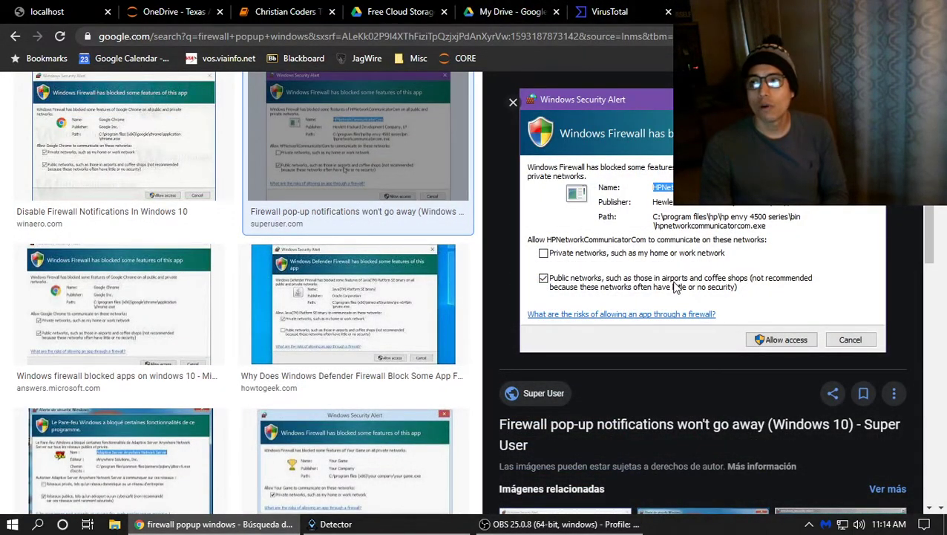
click(868, 8)
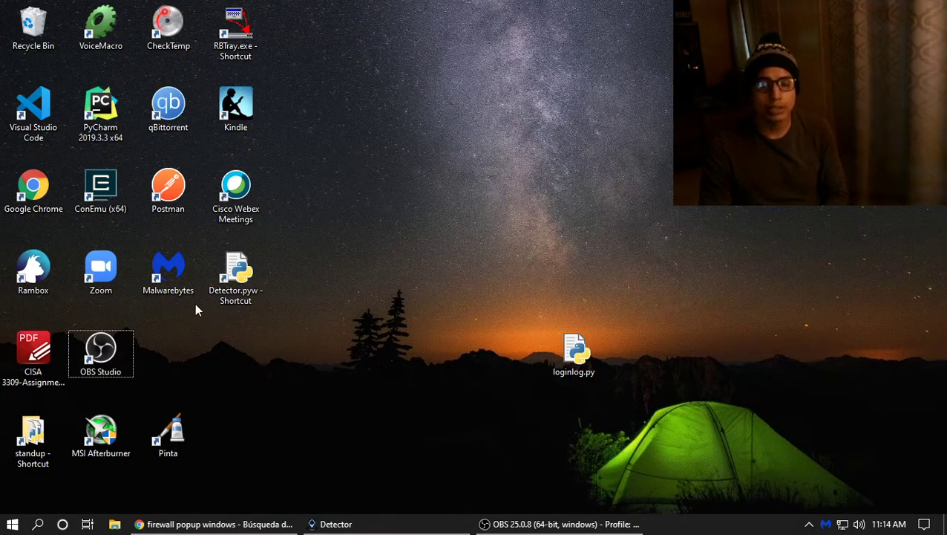
click(166, 275)
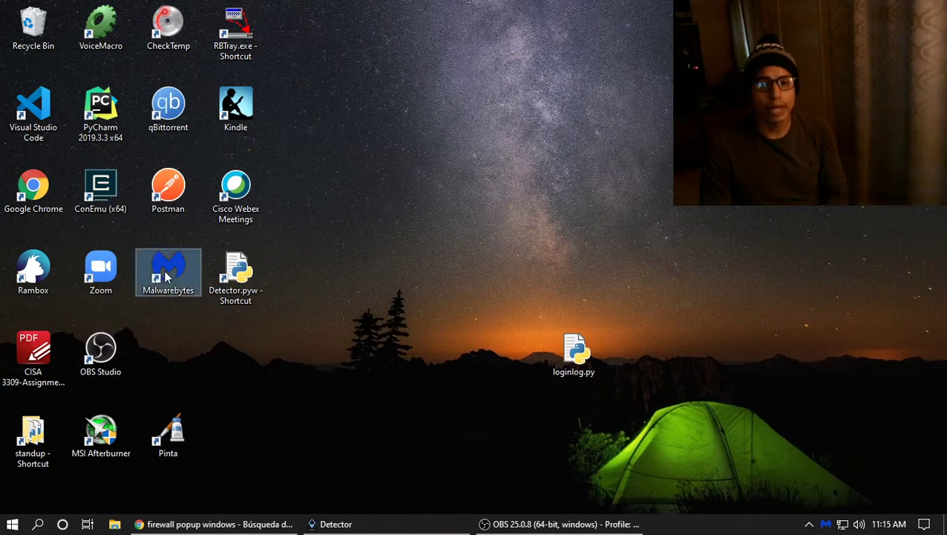
click(208, 524)
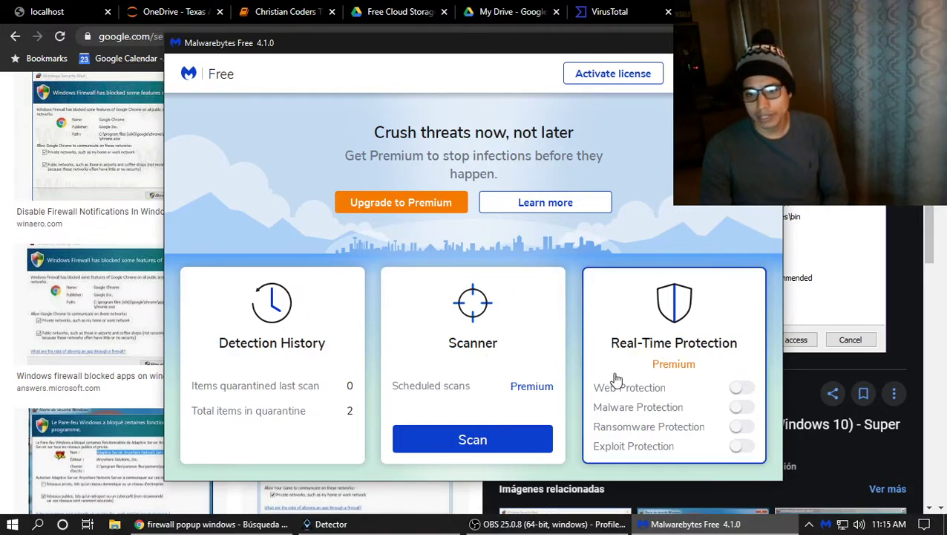
Configure a custom Malwarebytes scan with rootkit scanning enabled and drive C: selected, and return to the dashboard without running it
click(503, 317)
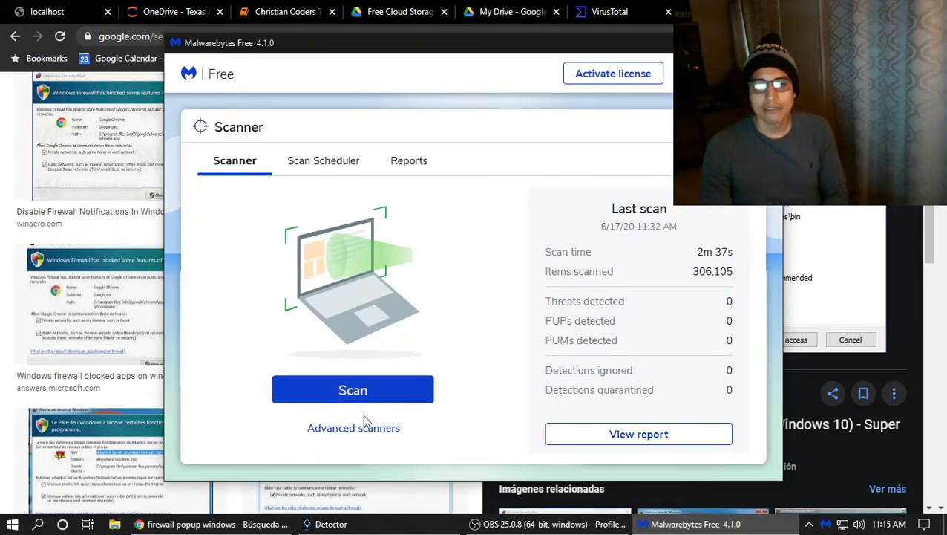
click(365, 429)
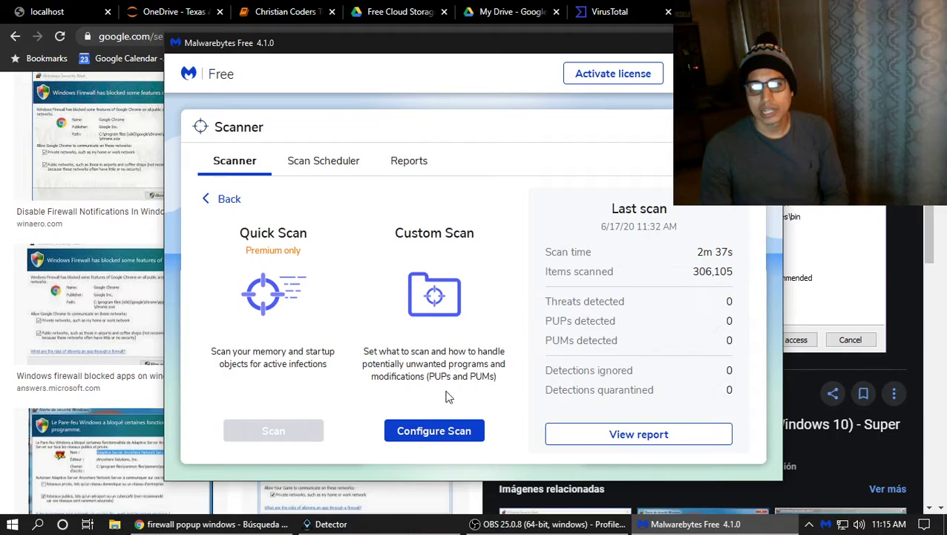
click(448, 428)
click(265, 275)
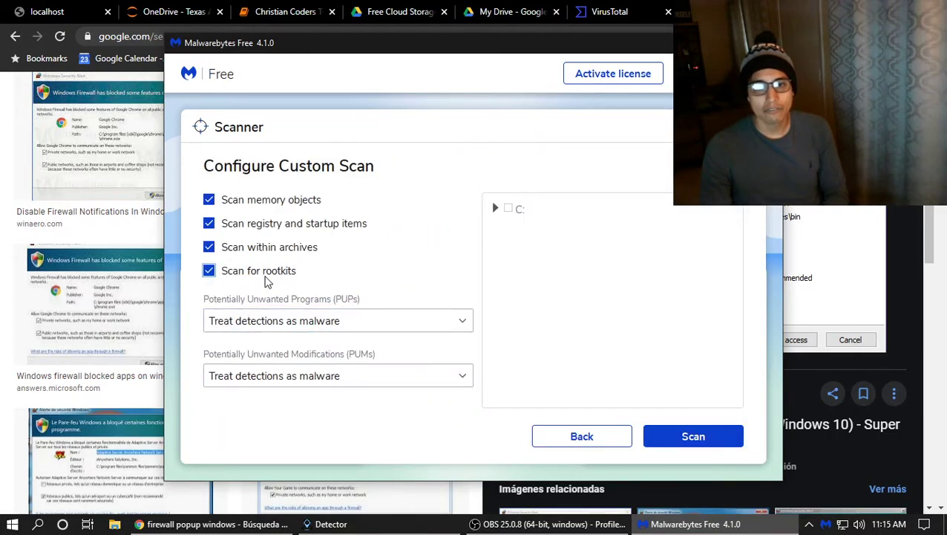
click(332, 320)
click(345, 383)
click(346, 385)
click(346, 380)
click(509, 208)
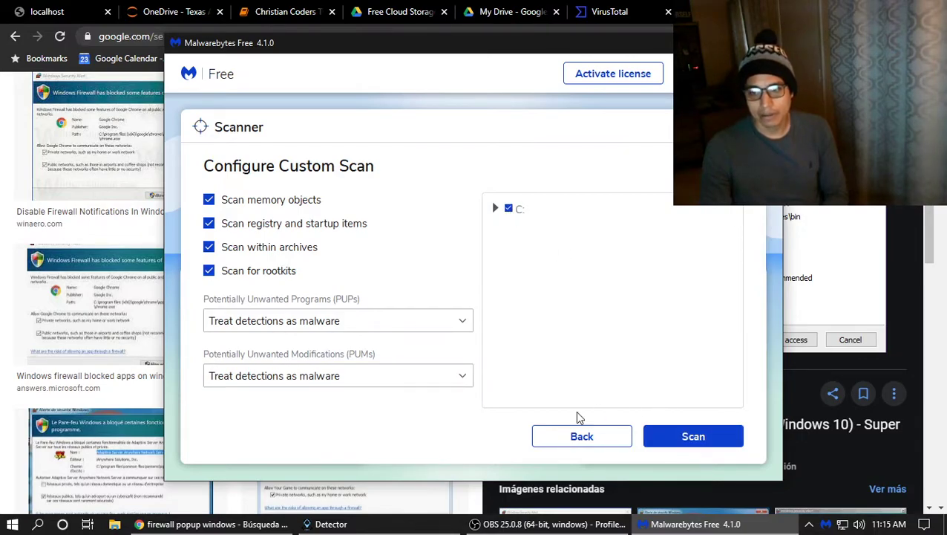
click(584, 437)
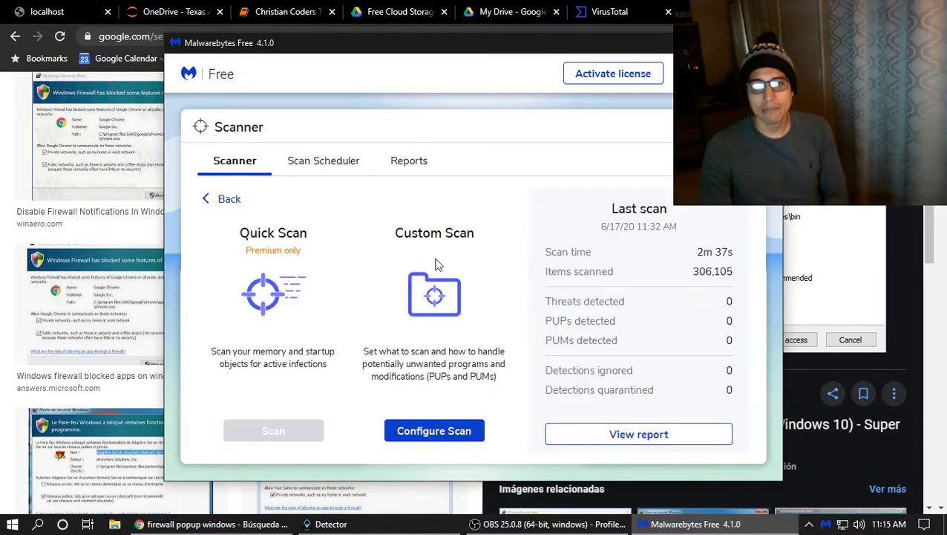
click(749, 127)
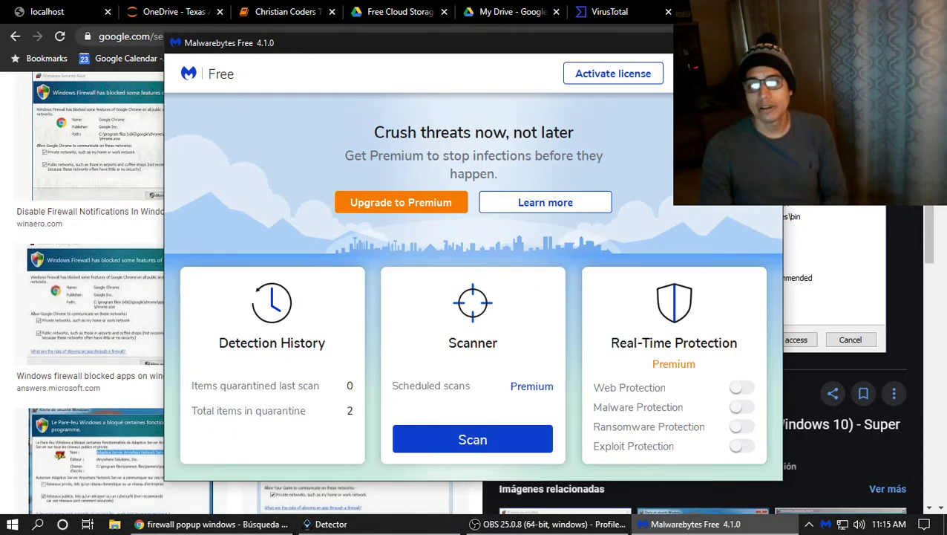
Switch to Chrome, search Google for "malwarebytes" in a new tab and open the Malwarebytes.com result
click(732, 42)
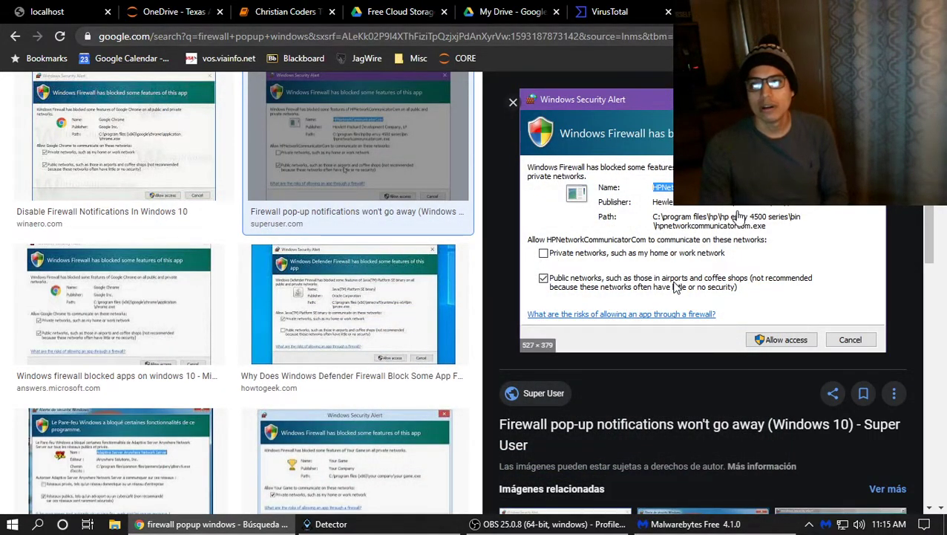
key(ctrl+t)
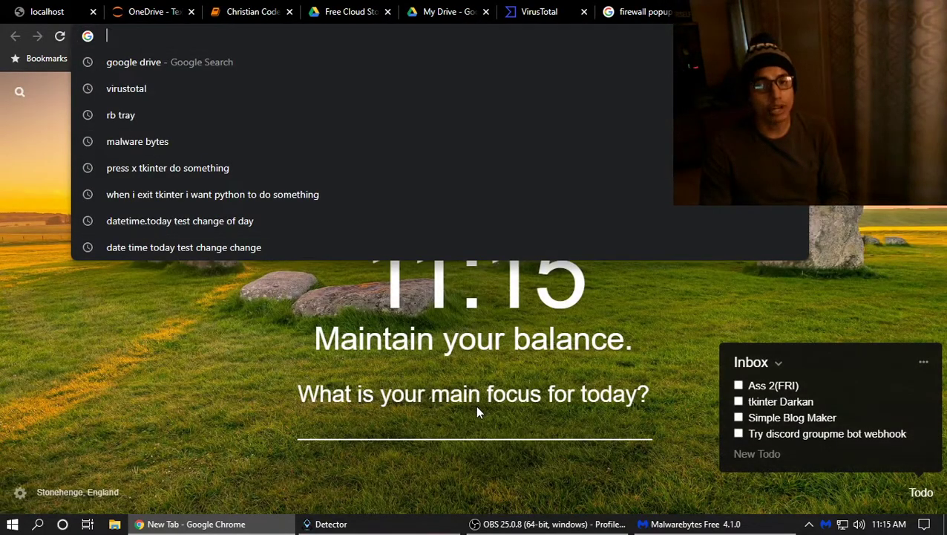
click(694, 523)
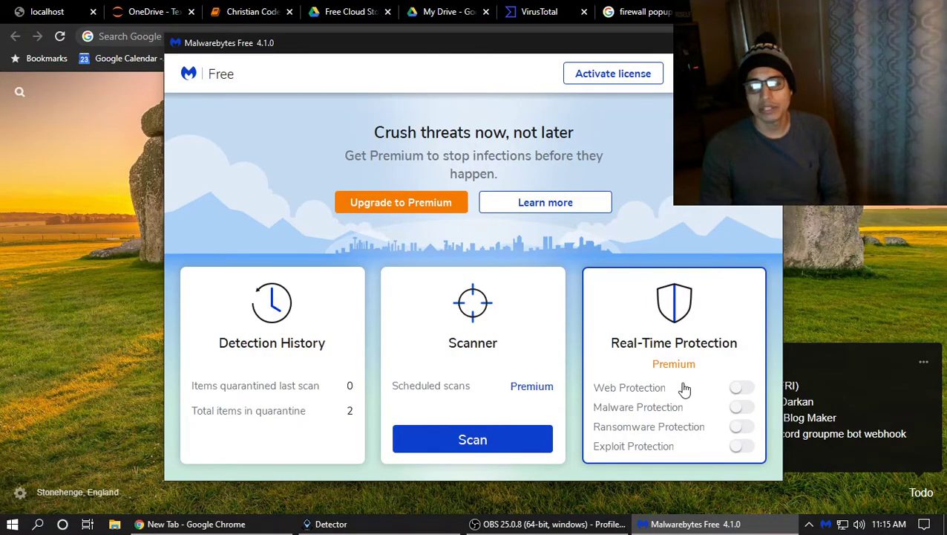
click(49, 255)
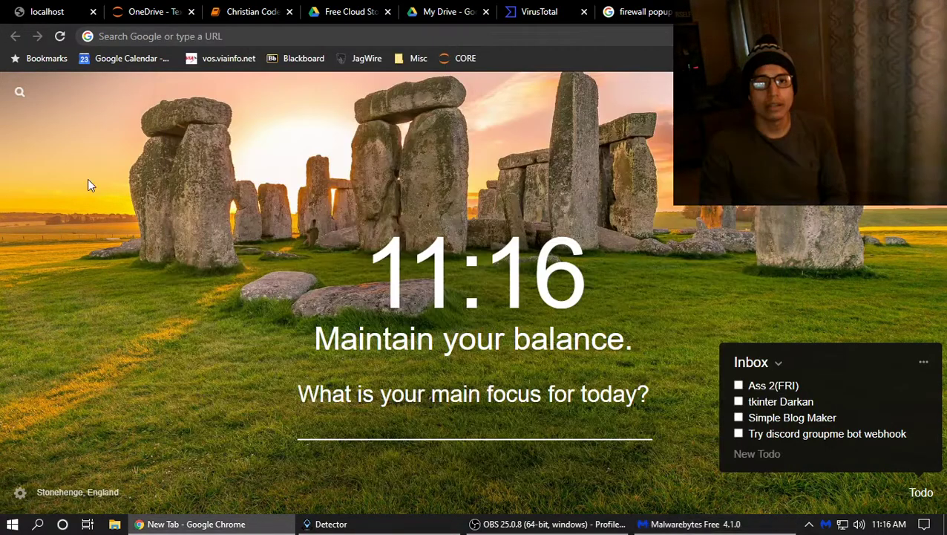
click(158, 30)
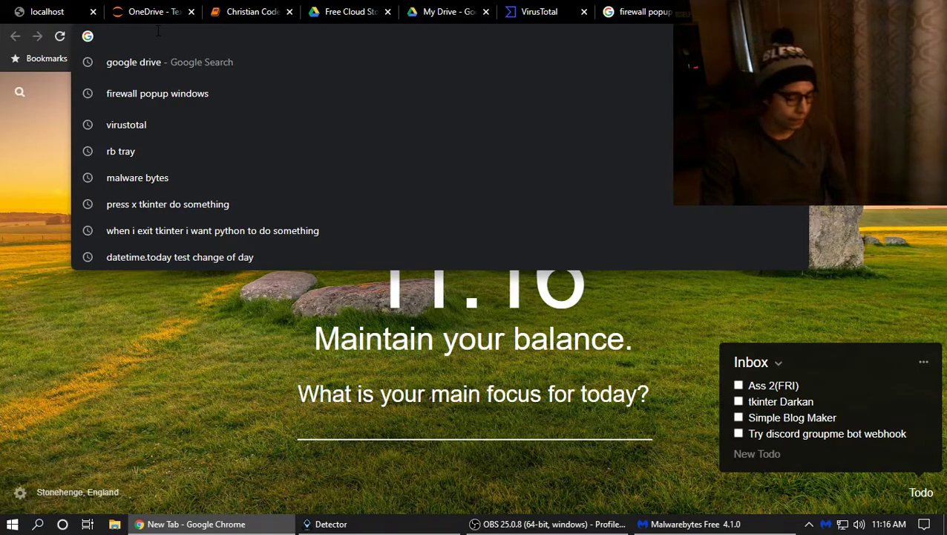
text(malwareby)
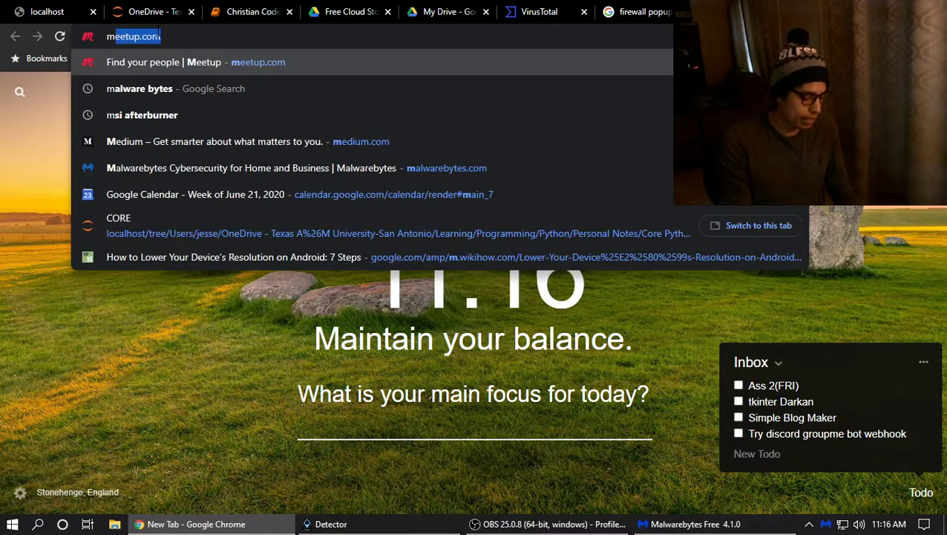
text(tes)
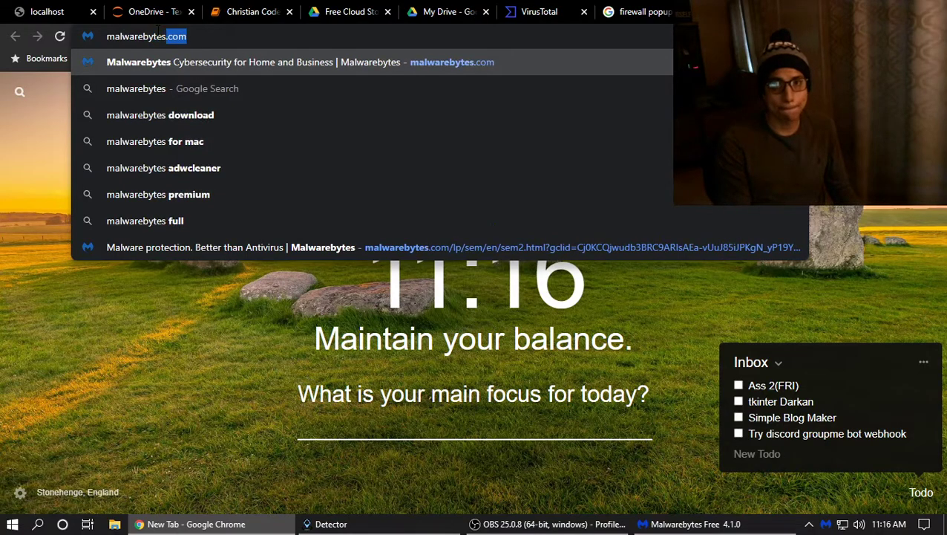
key(Delete)
key(Return)
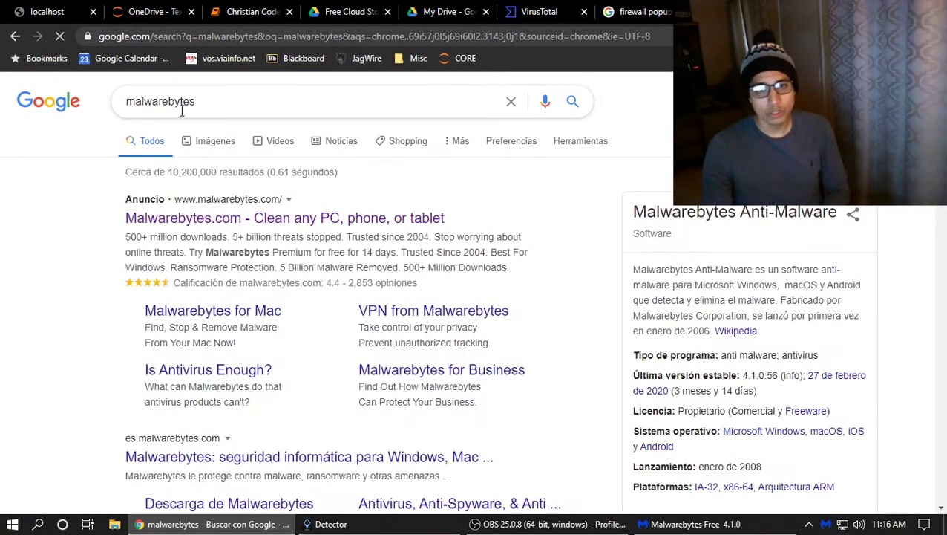
click(253, 218)
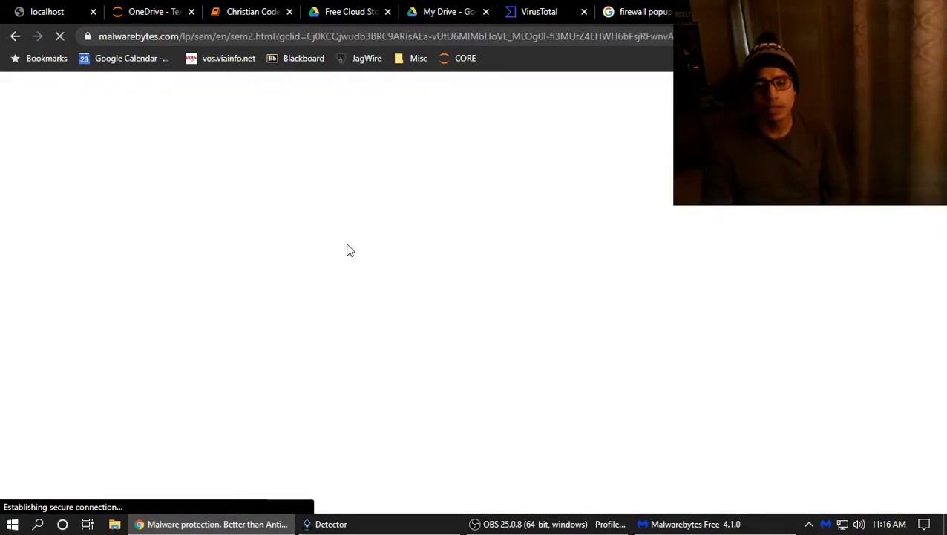
Examine the Malwarebytes Premium page, including the free download option and its 14-day Premium trial note
scroll(416, 296, down, 10)
scroll(588, 363, down, 6)
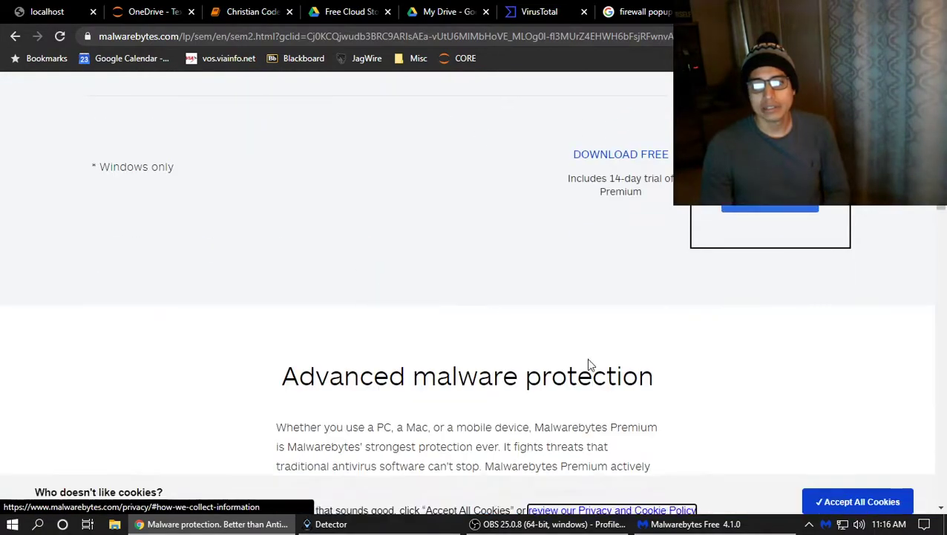
scroll(640, 290, up, 2)
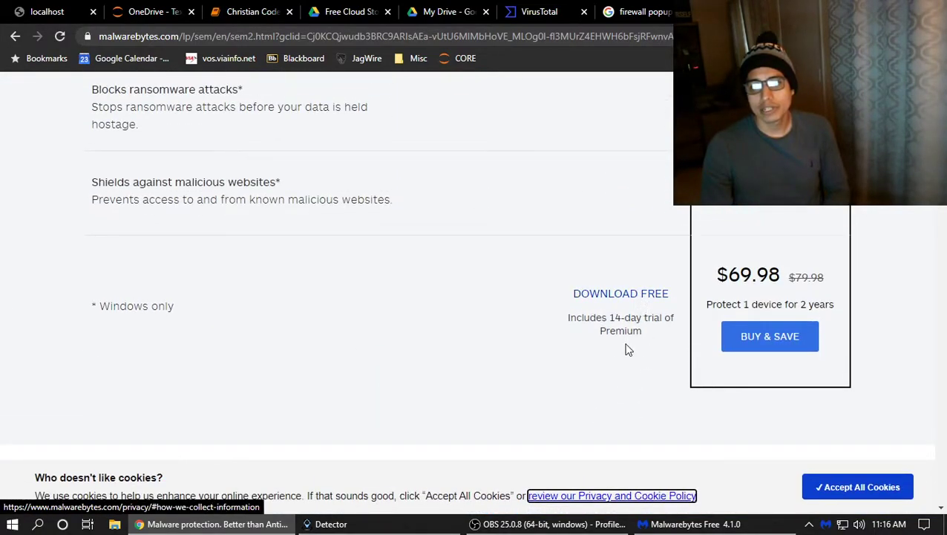
scroll(624, 346, up, 14)
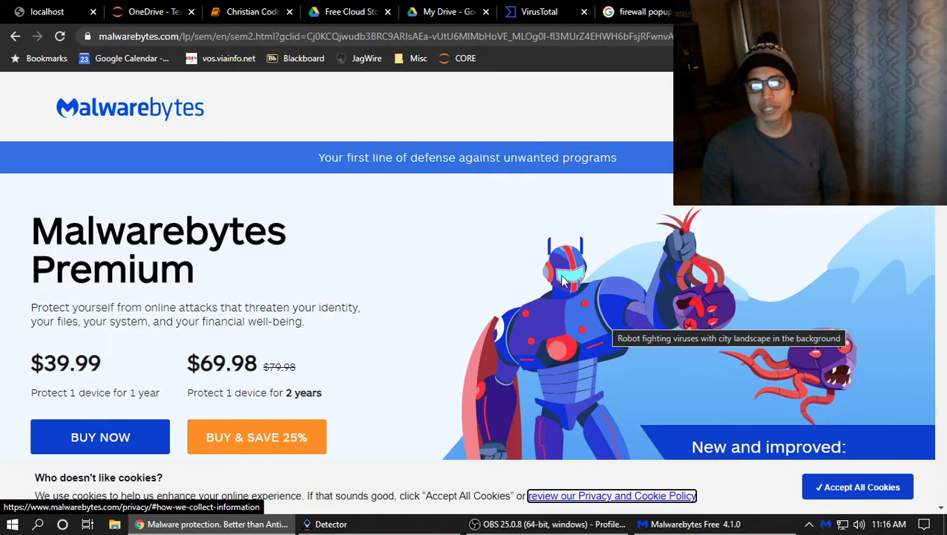
scroll(556, 275, down, 14)
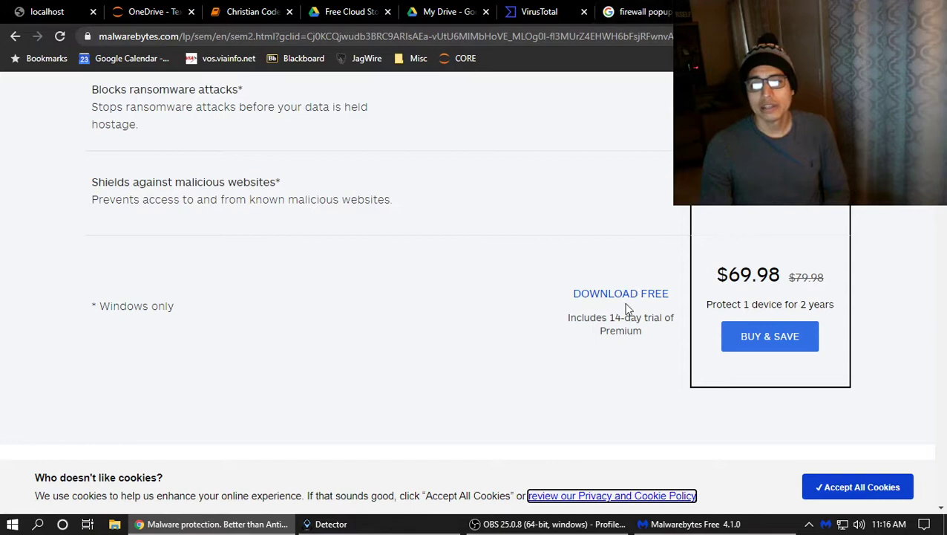
drag(643, 331, 561, 310)
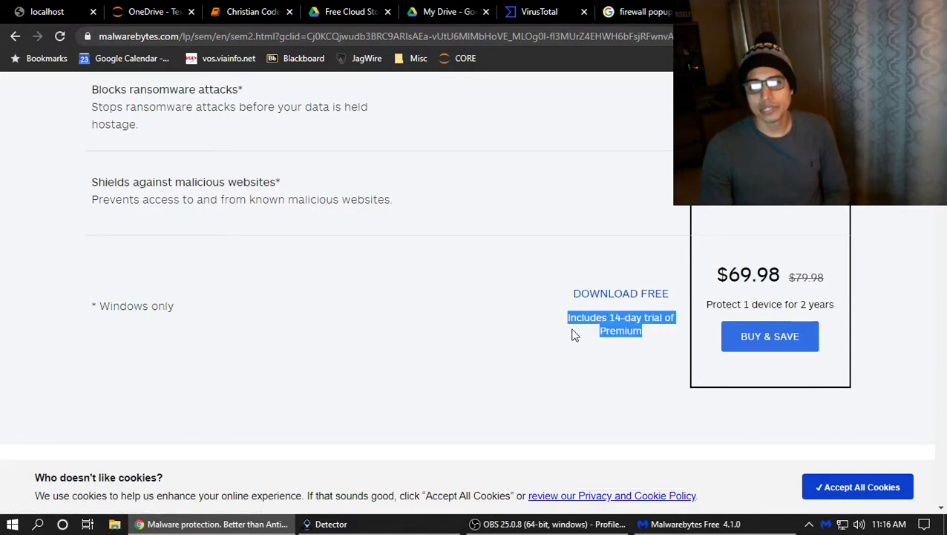
click(571, 332)
drag(648, 339, 561, 307)
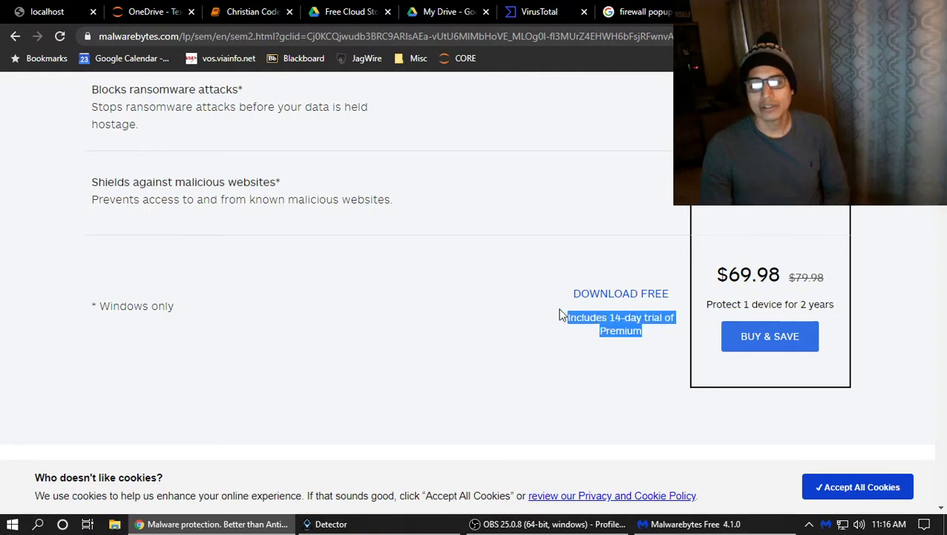
click(536, 331)
Close the Malwarebytes and firewall image tabs, and show the Christian Coders TODO notebook
key(ctrl+w)
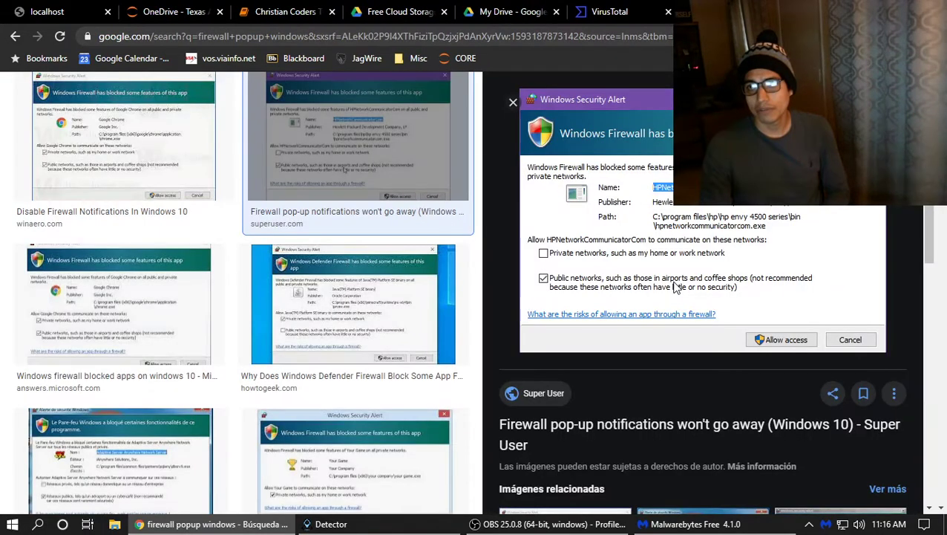
key(ctrl+w)
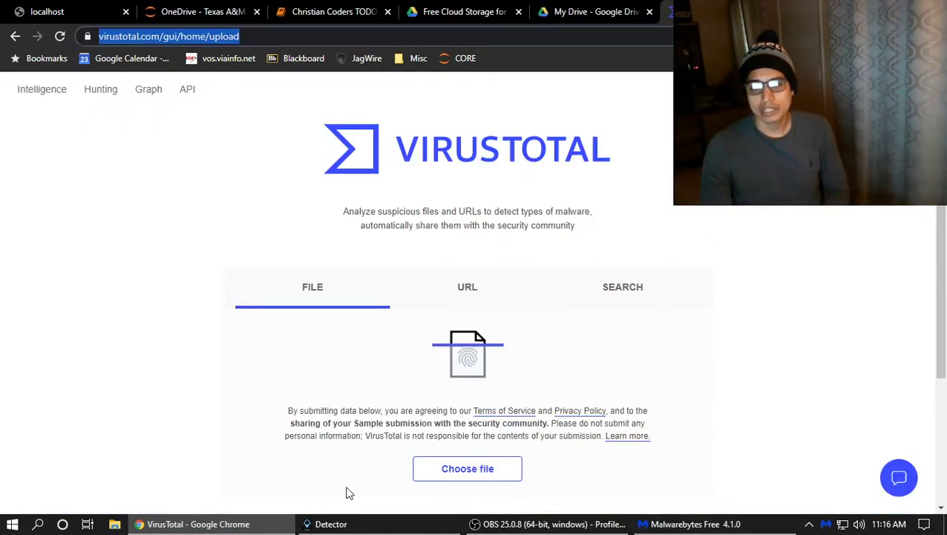
click(319, 9)
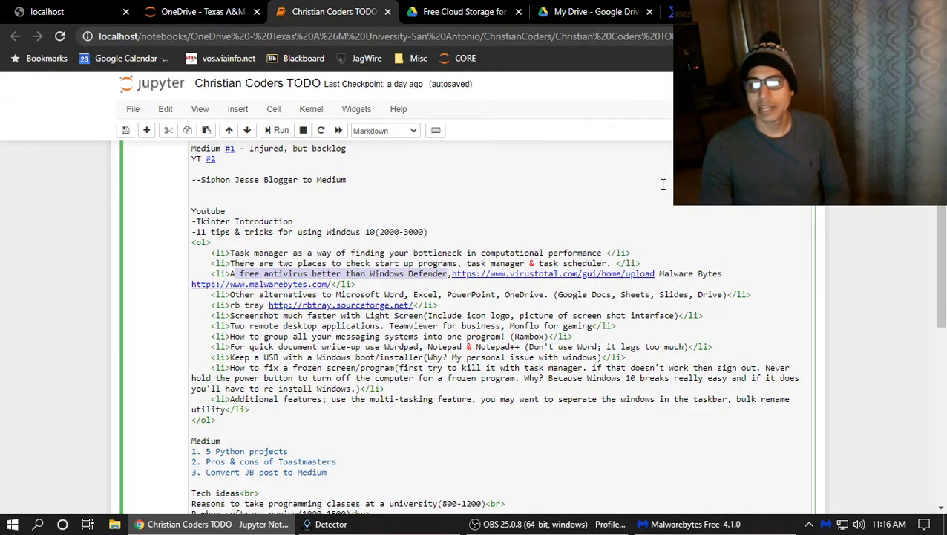
Search Google for "virustotal" in the VirusTotal tab and open the VirusTotal site from the results
click(665, 11)
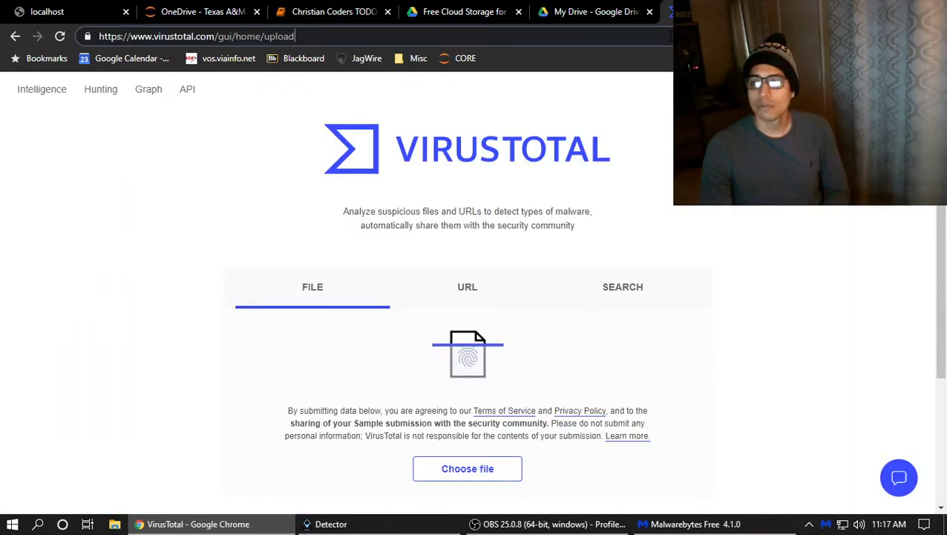
key(ctrl+shift+Left)
key(shift+Home)
text(v)
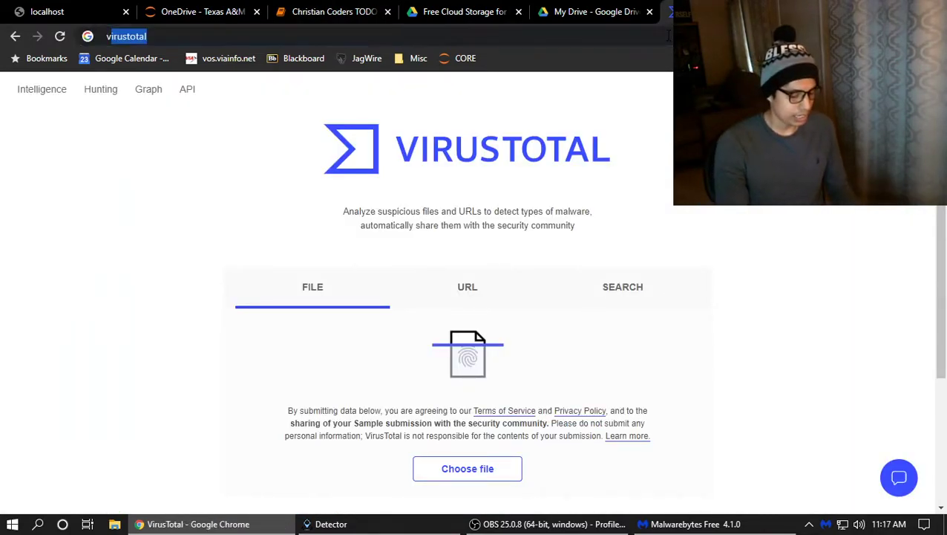
text(irustotal)
key(Return)
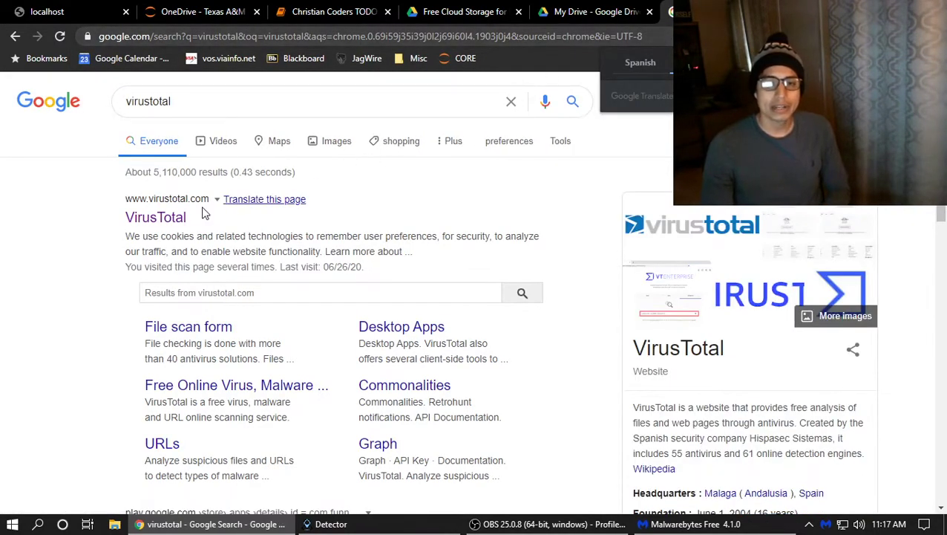
click(156, 218)
click(541, 524)
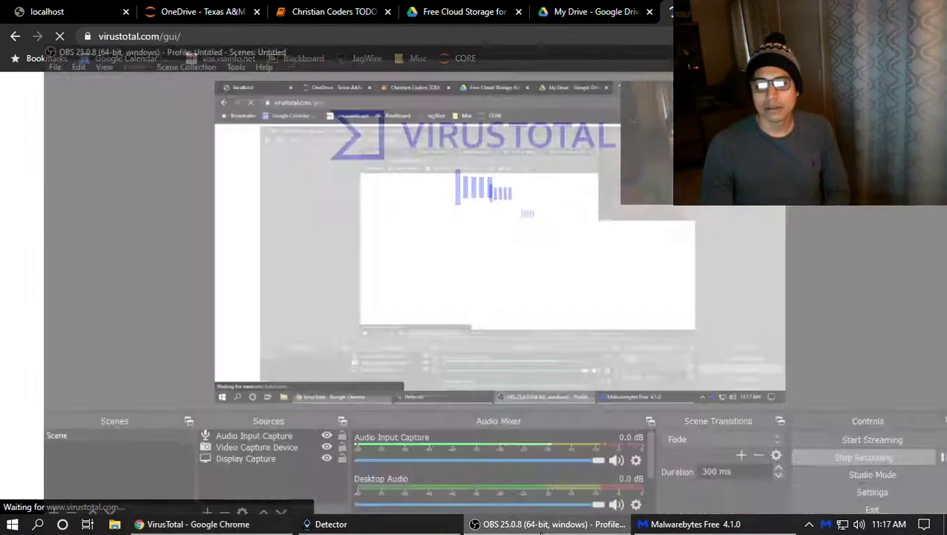
click(541, 524)
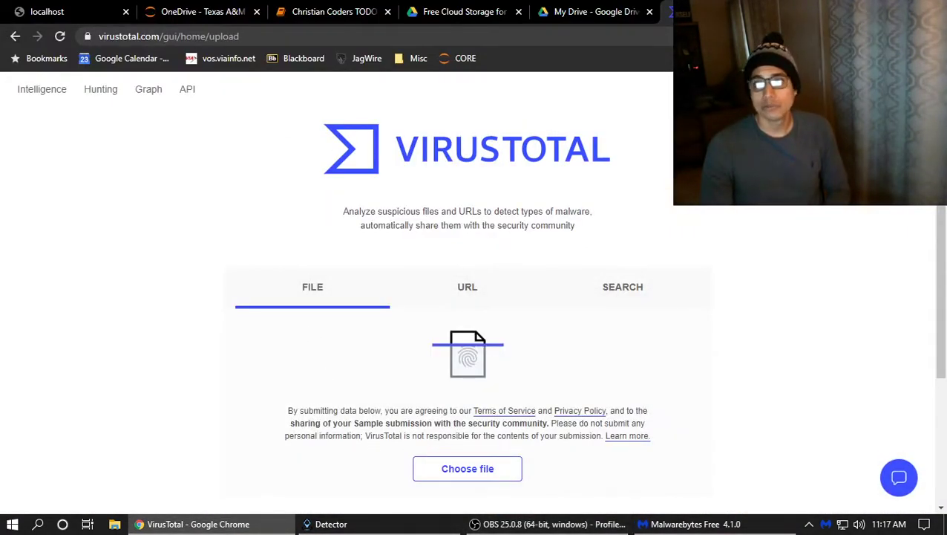
key(ctrl+t)
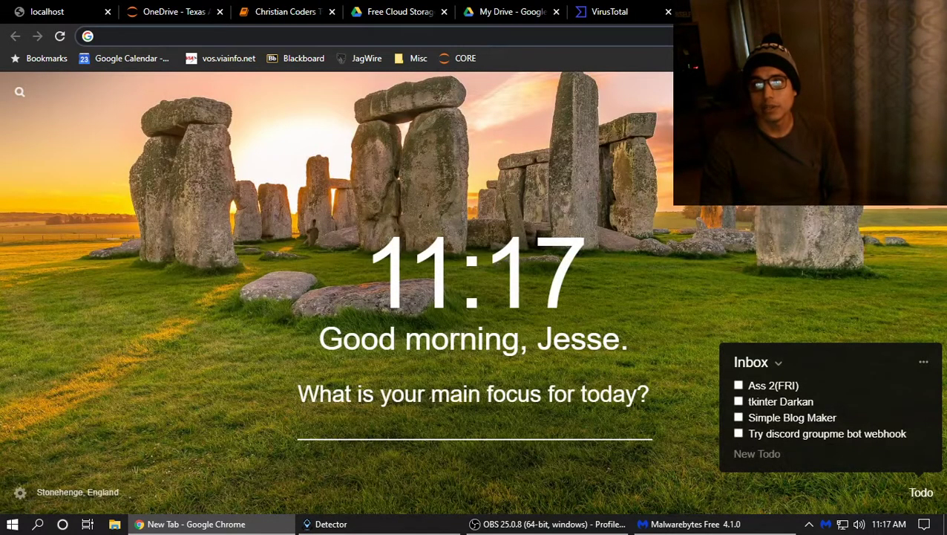
key(ctrl+w)
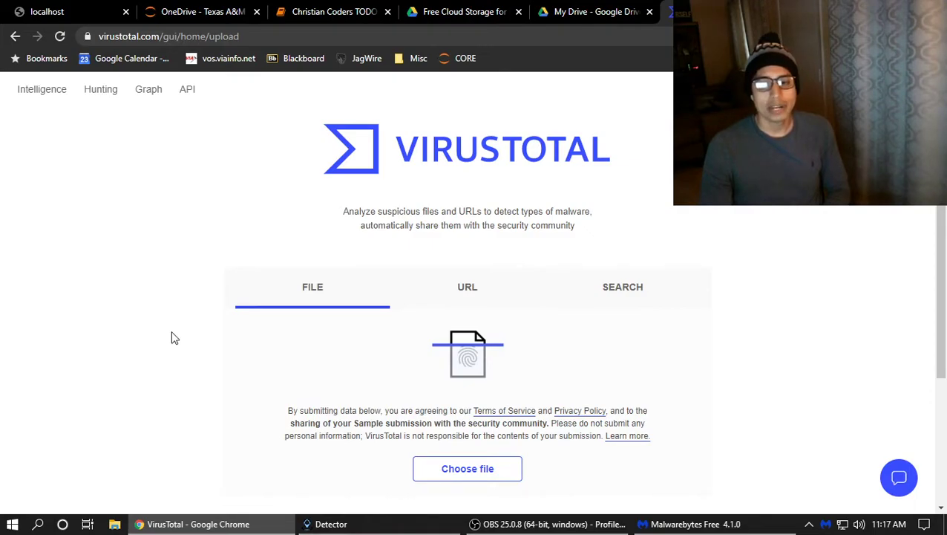
Switch to File Explorer and locate Darkan.exe in the Downloads folder
click(114, 524)
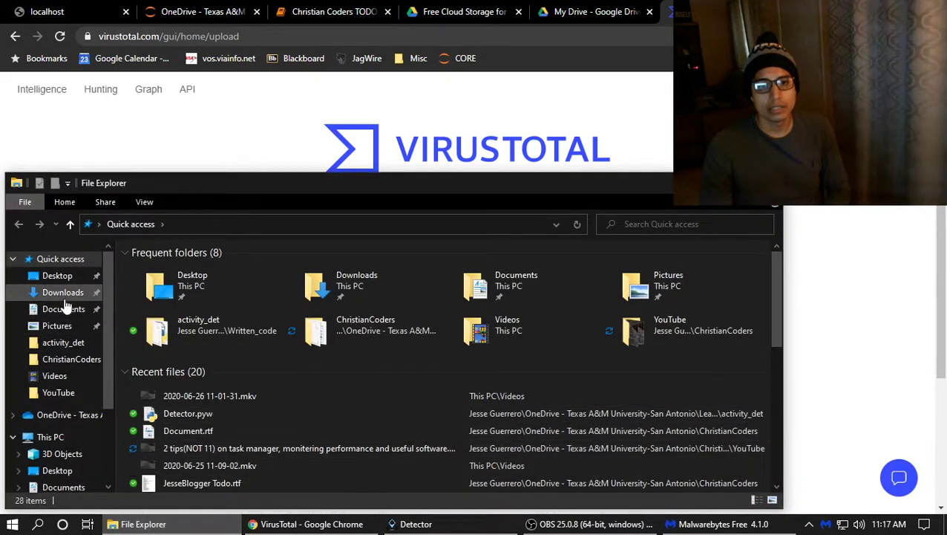
click(64, 297)
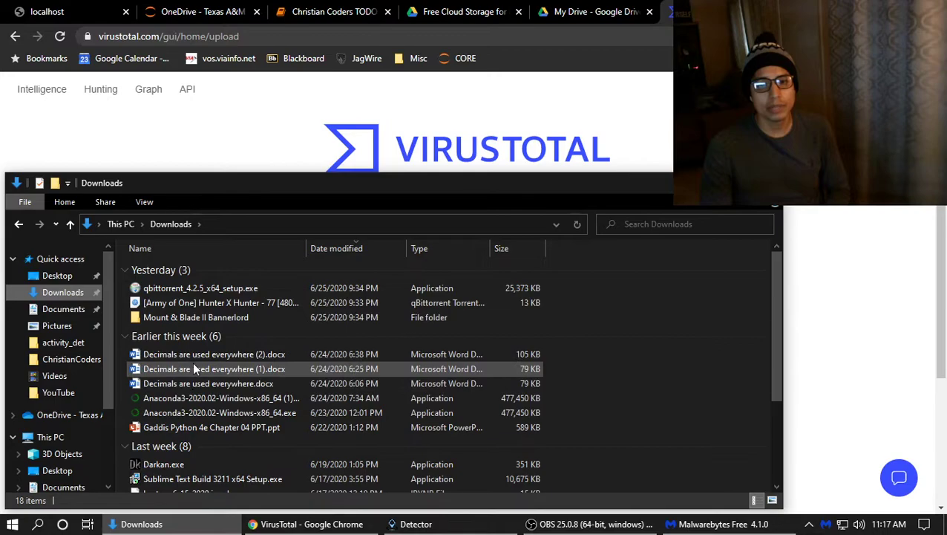
scroll(182, 345, down, 3)
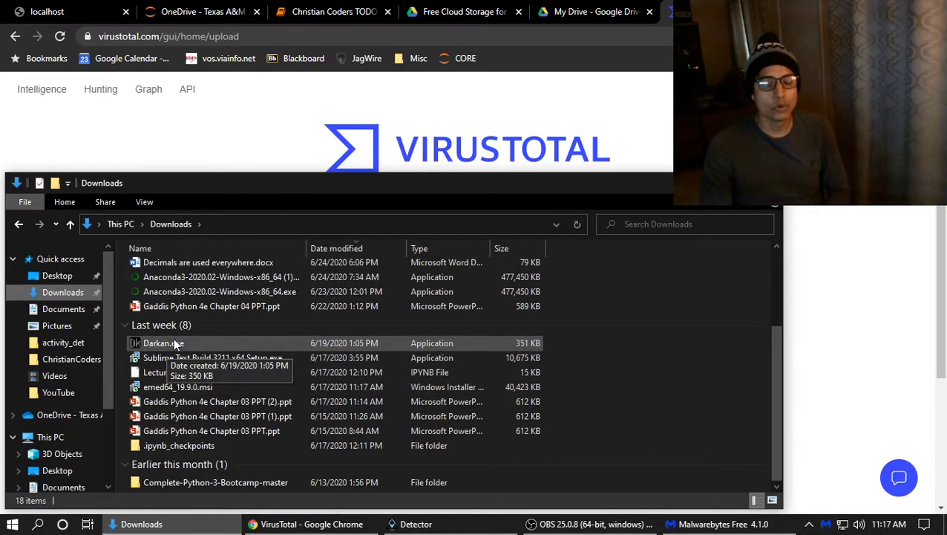
Return to Chrome and submit Darkan.exe from the Downloads folder to VirusTotal for analysis
click(898, 298)
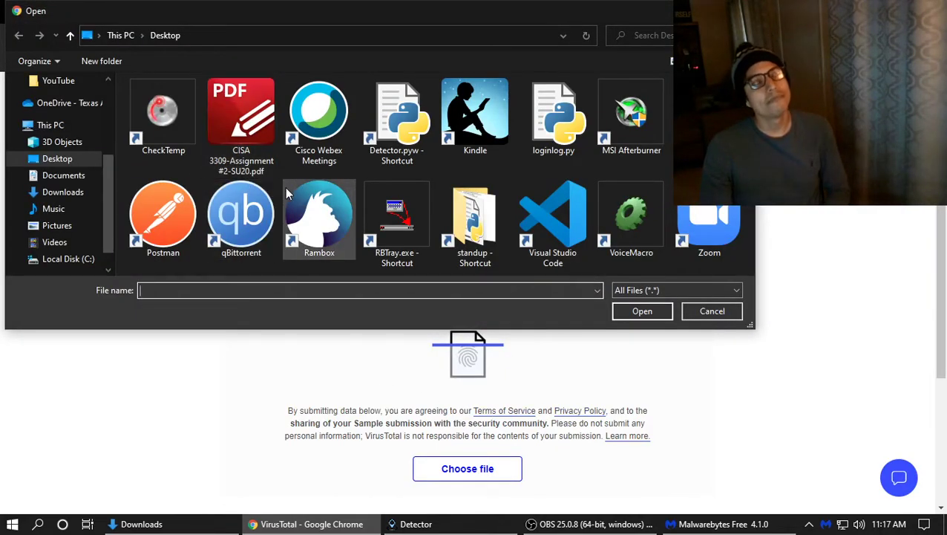
scroll(50, 118, up, 3)
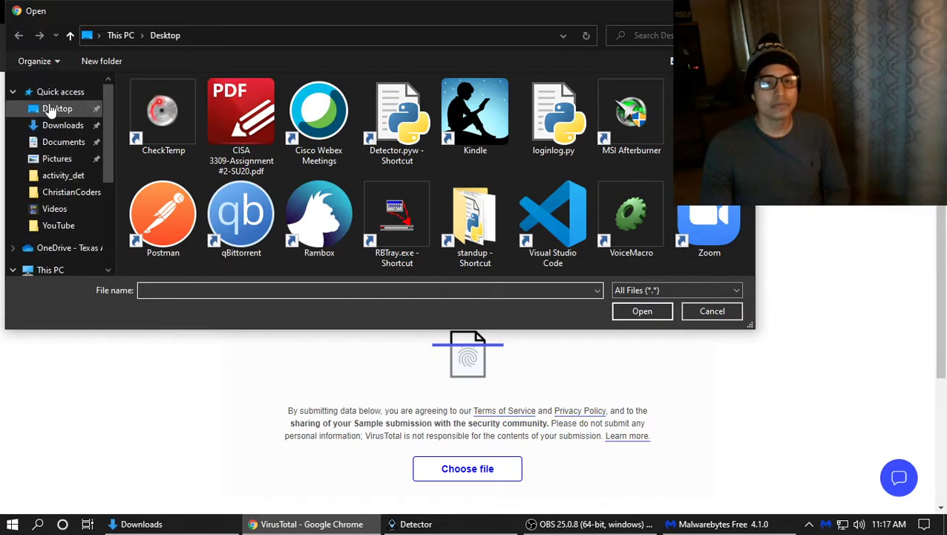
scroll(55, 214, down, 2)
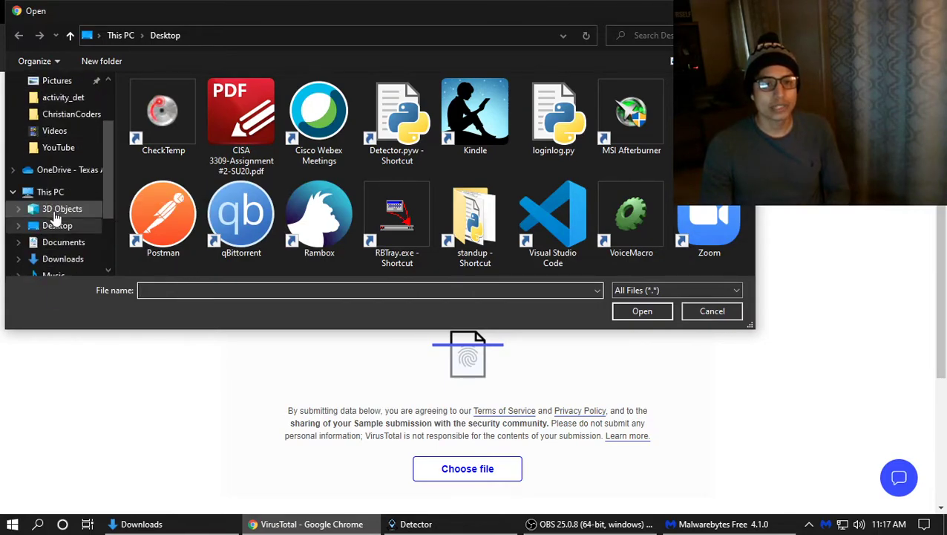
click(63, 243)
click(62, 258)
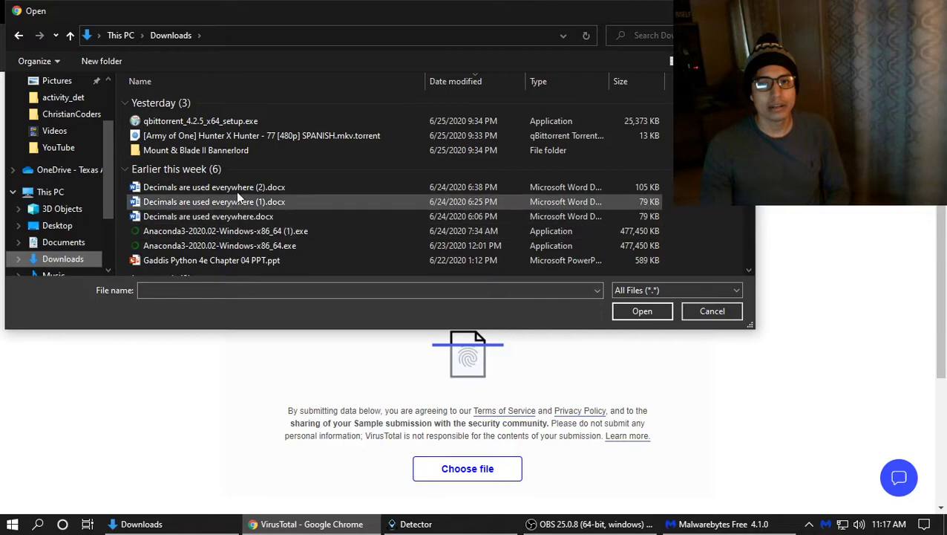
scroll(235, 195, down, 3)
double_click(185, 169)
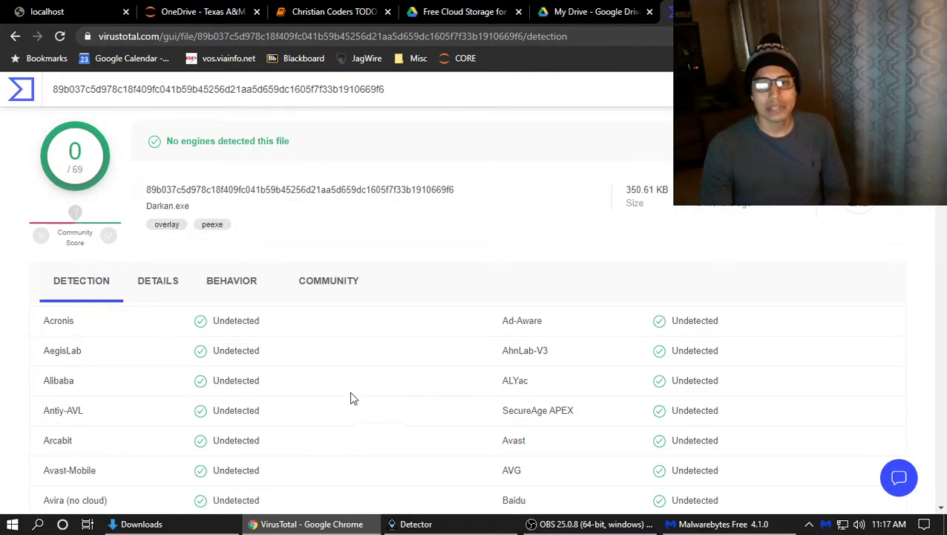
Examine the detection results for Darkan.exe across the listed antivirus engines, including Malwarebytes, Kaspersky, McAfee and Microsoft
scroll(384, 348, down, 20)
scroll(379, 340, up, 20)
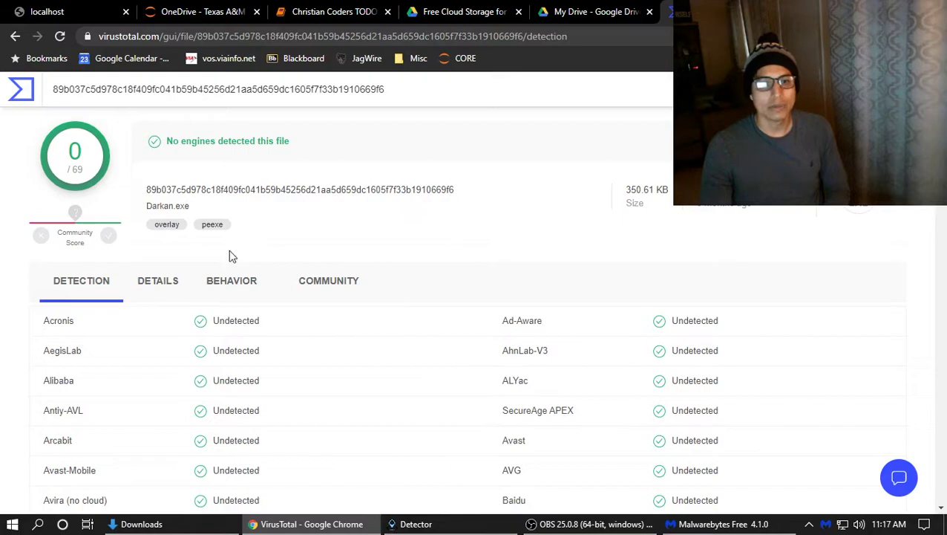
scroll(141, 338, down, 2)
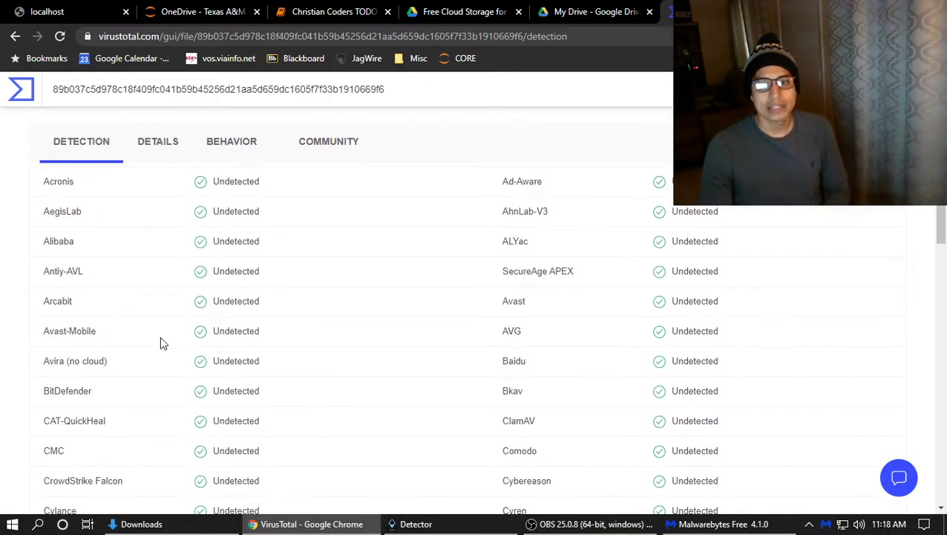
scroll(401, 334, down, 7)
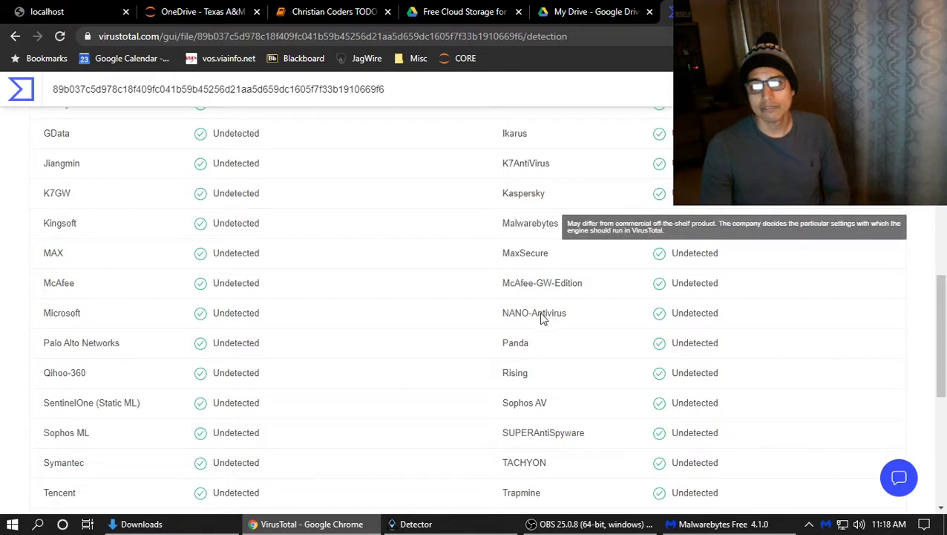
mouse_move(536, 288)
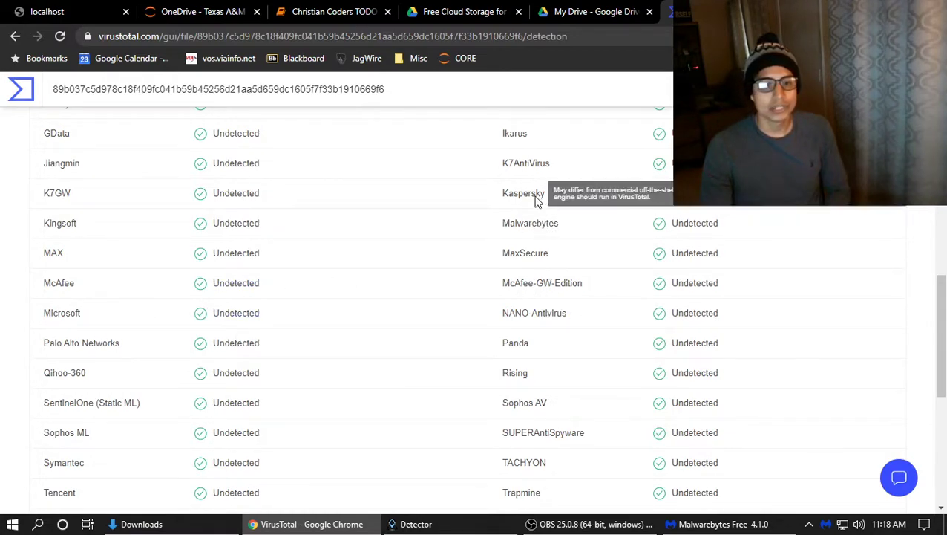
scroll(370, 469, down, 8)
scroll(392, 360, up, 13)
scroll(391, 360, up, 7)
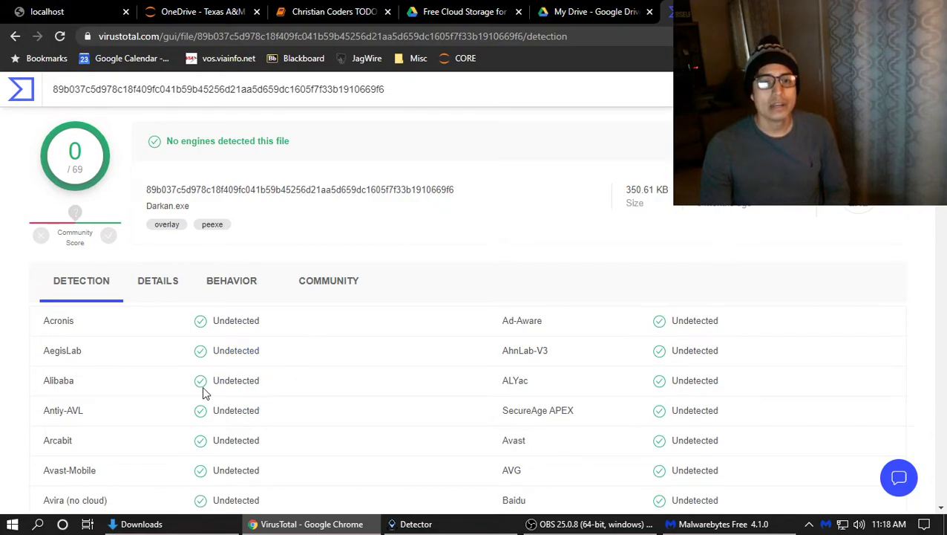
View the community comments section of the Darkan.exe report
click(317, 295)
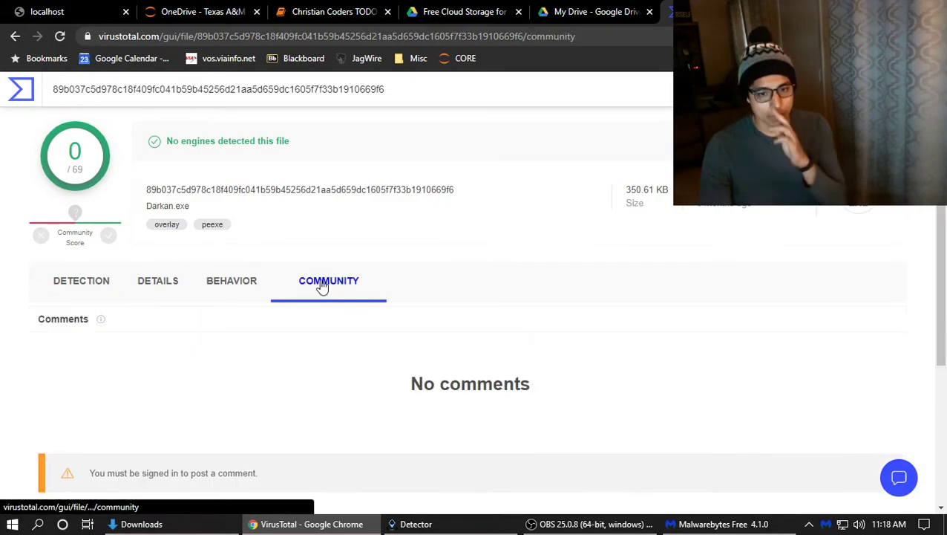
scroll(324, 329, down, 4)
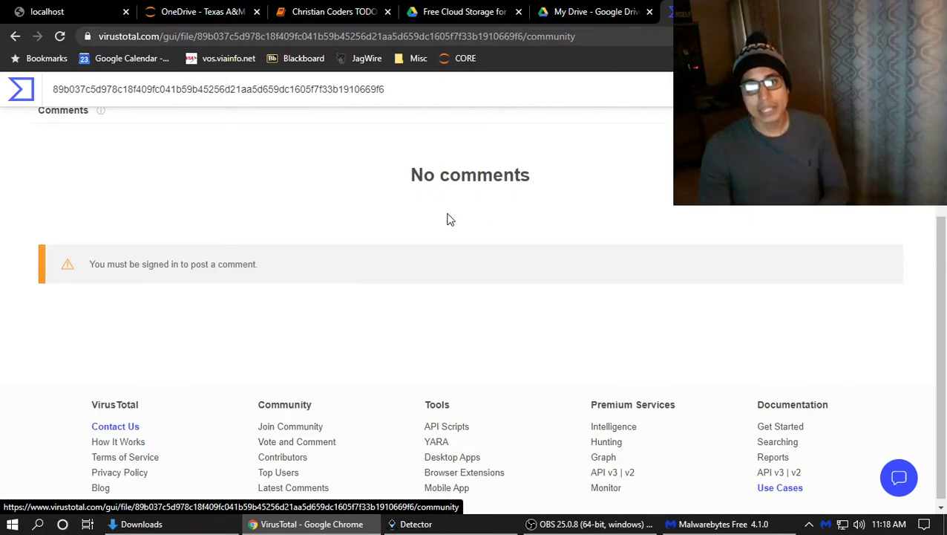
scroll(434, 282, up, 3)
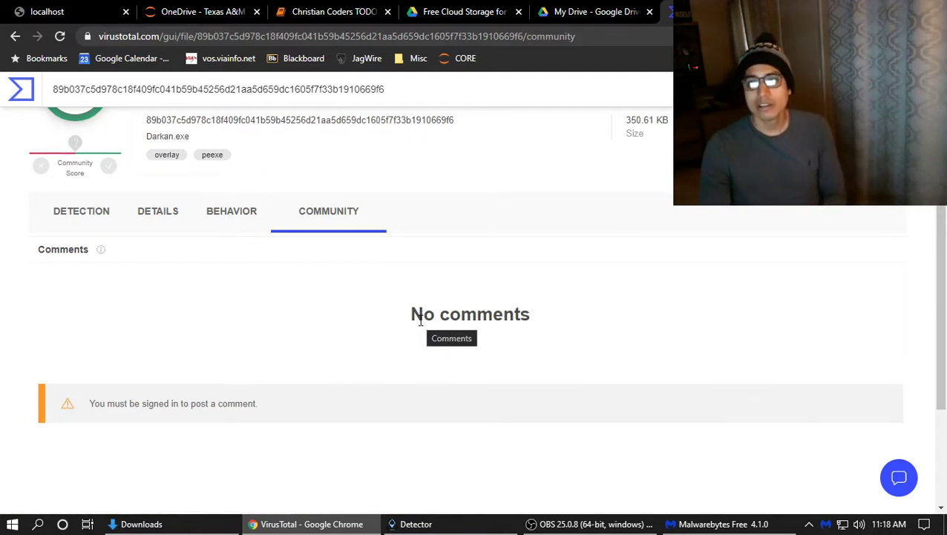
scroll(342, 322, up, 1)
Examine the behavior report for Darkan.exe, covering file system actions, processes created, shell commands and loaded runtime modules
click(237, 285)
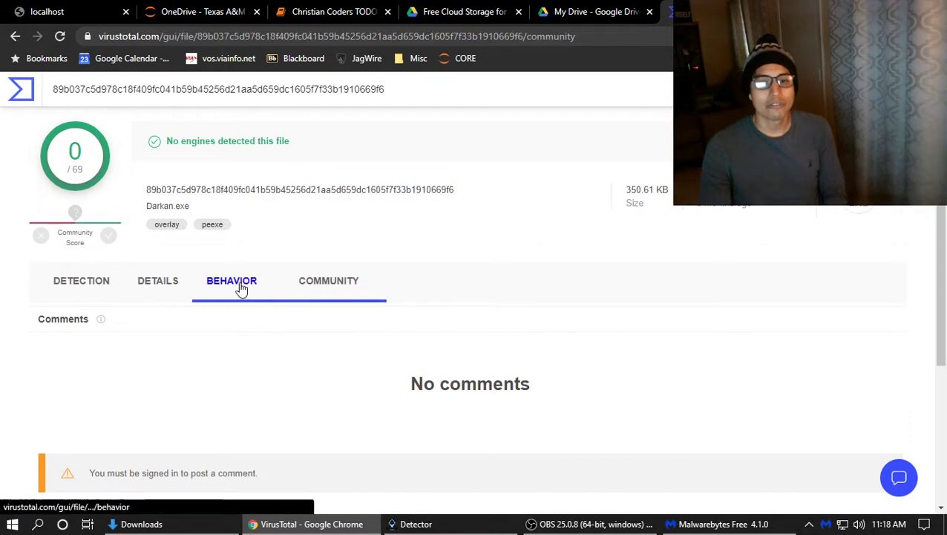
scroll(315, 371, down, 2)
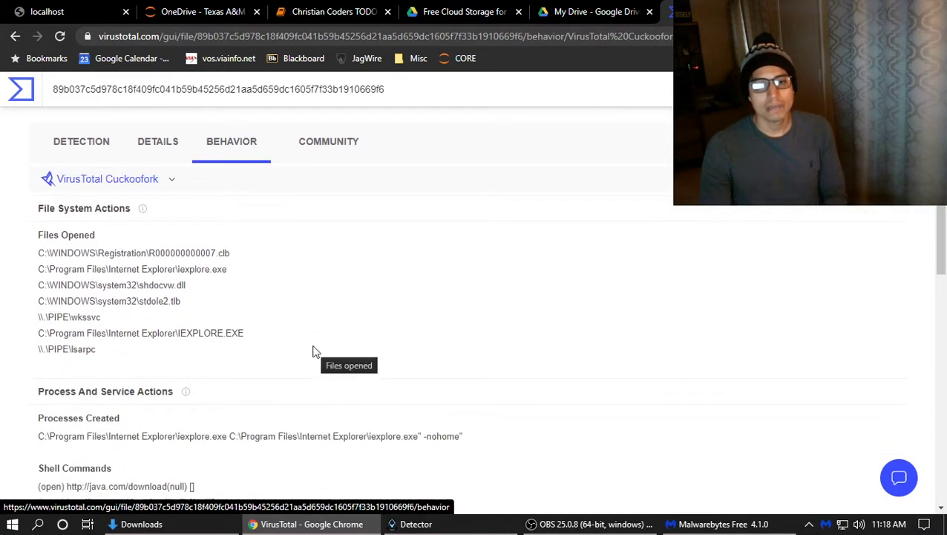
scroll(223, 312, down, 2)
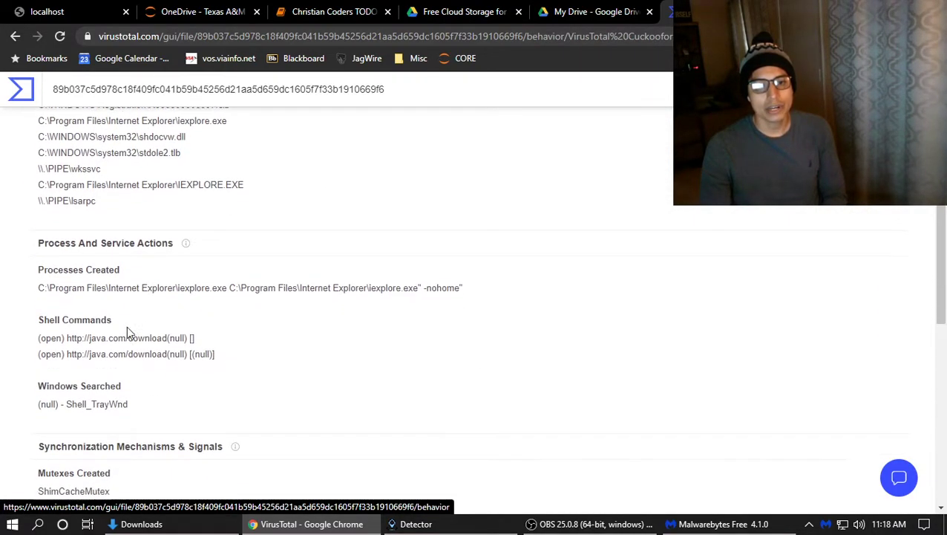
scroll(127, 332, down, 3)
scroll(159, 326, down, 4)
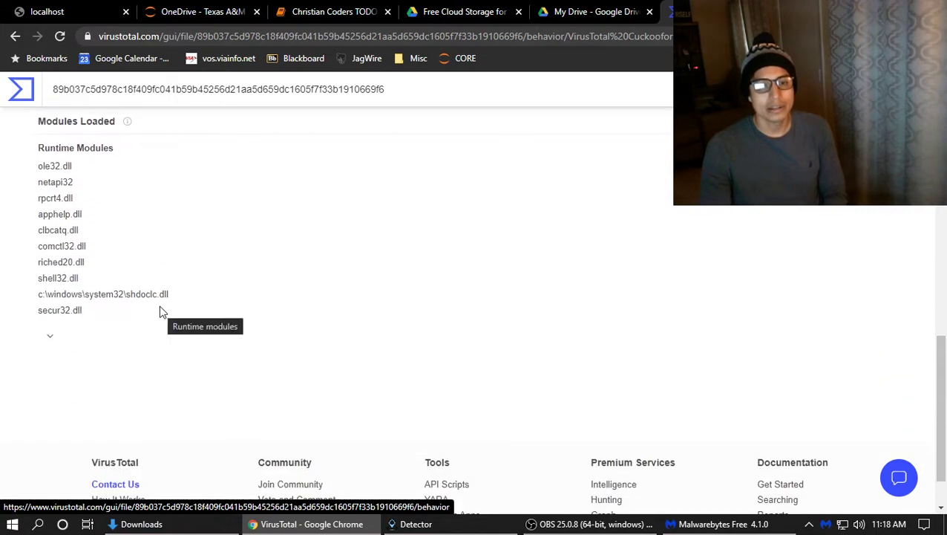
scroll(159, 308, up, 6)
scroll(159, 308, down, 6)
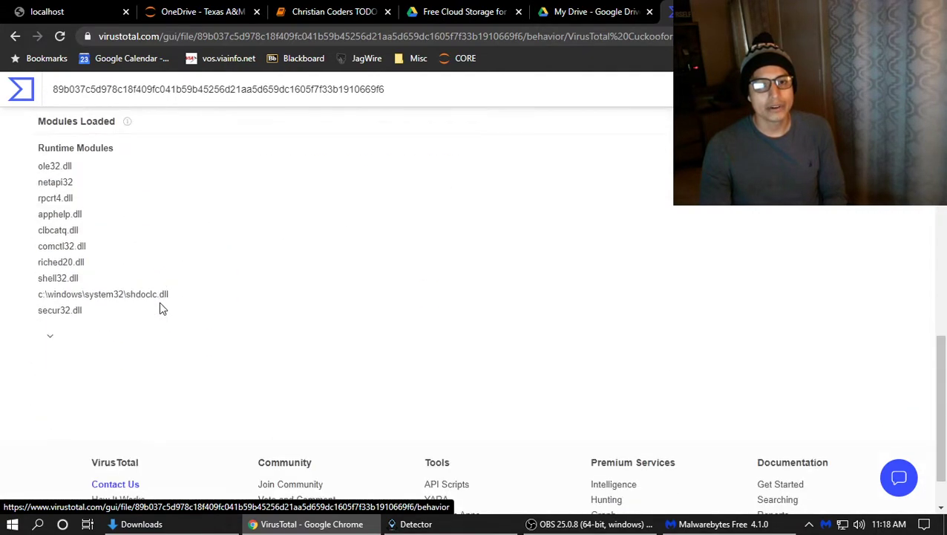
scroll(157, 308, up, 1)
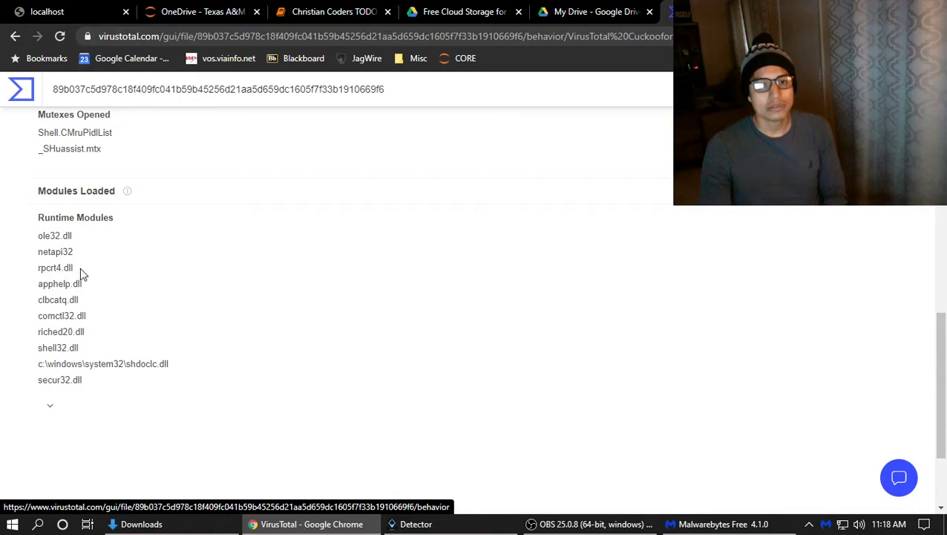
scroll(80, 274, up, 7)
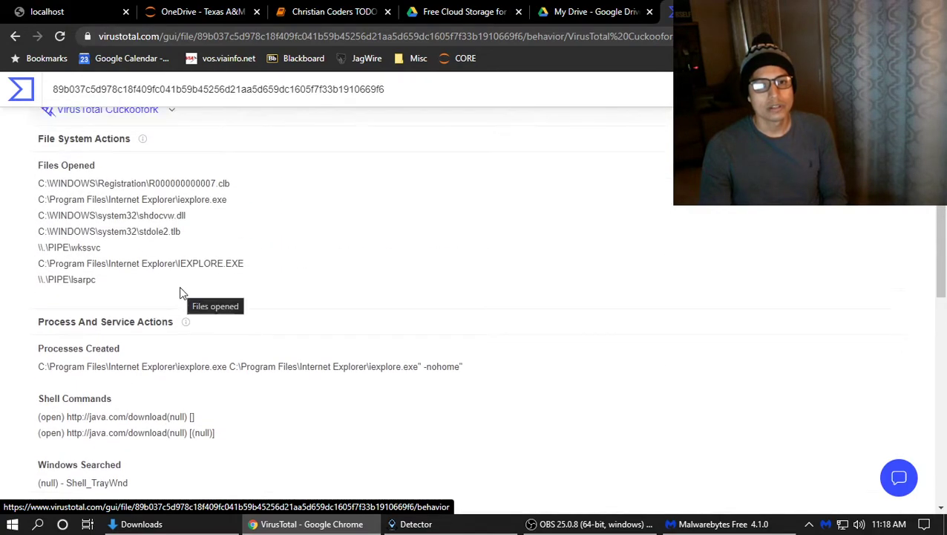
scroll(181, 293, up, 1)
scroll(148, 272, up, 1)
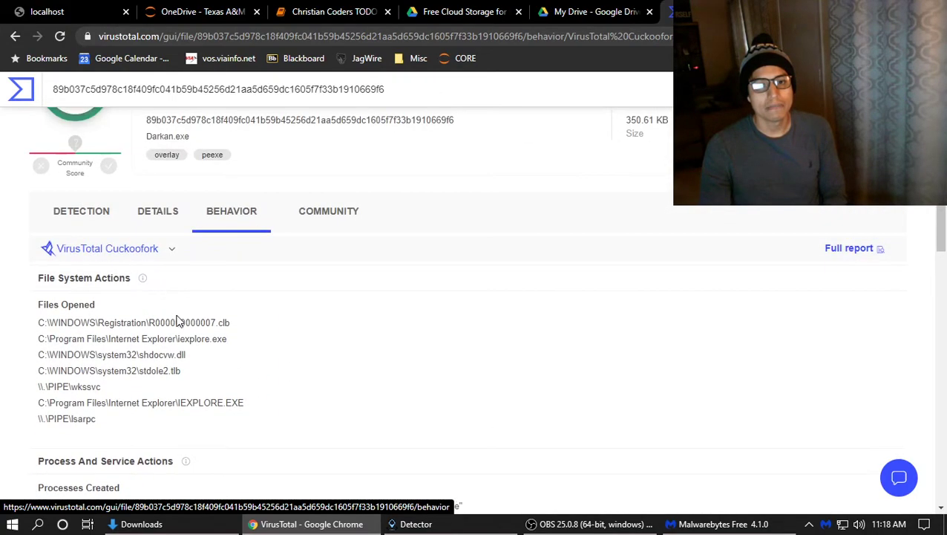
Examine the file details for Darkan.exe, including basic properties, history, portable executable info and contained resources
click(154, 221)
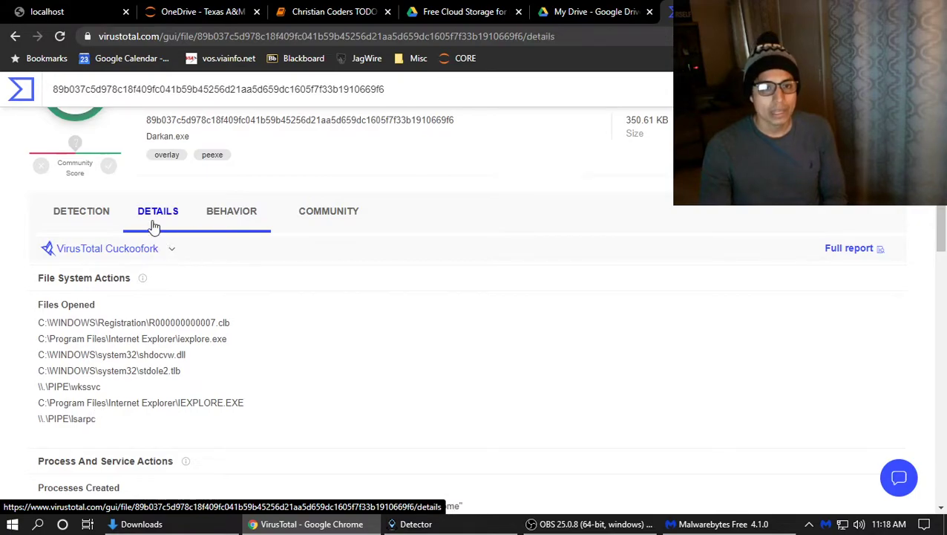
scroll(115, 227, up, 1)
scroll(208, 312, down, 2)
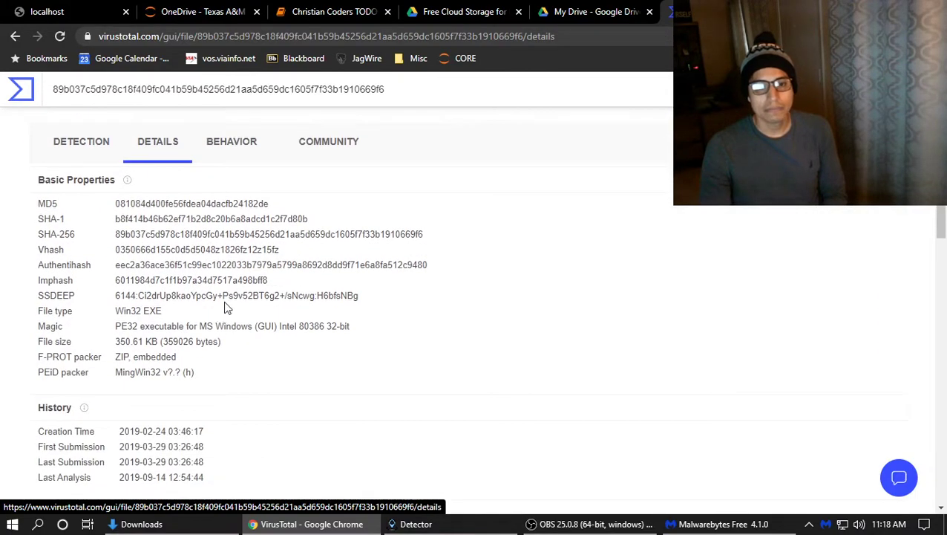
scroll(225, 303, down, 2)
scroll(223, 297, down, 3)
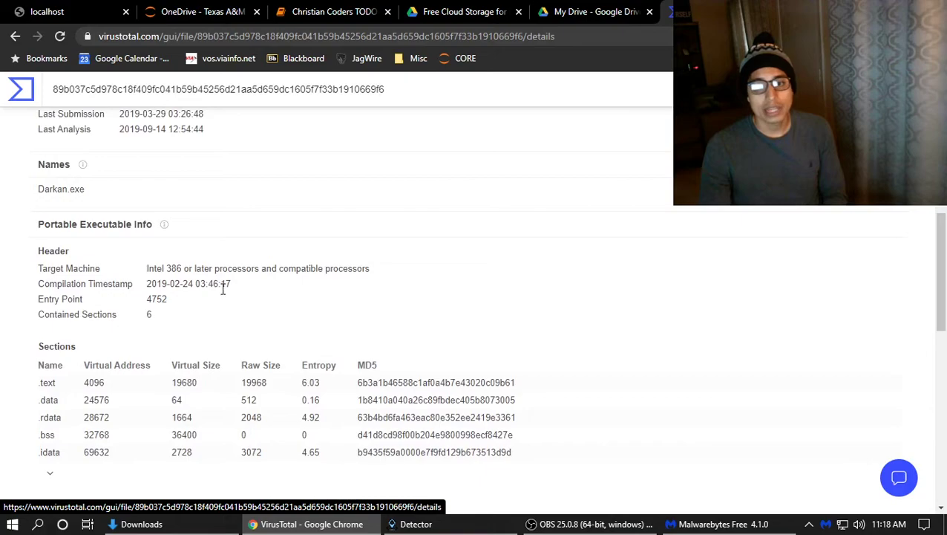
scroll(223, 289, down, 3)
scroll(223, 291, down, 3)
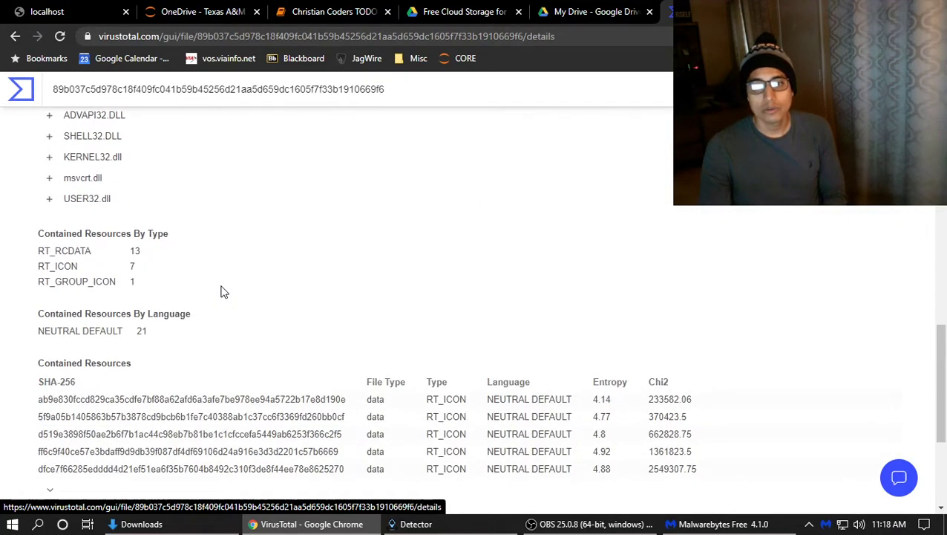
scroll(222, 291, up, 10)
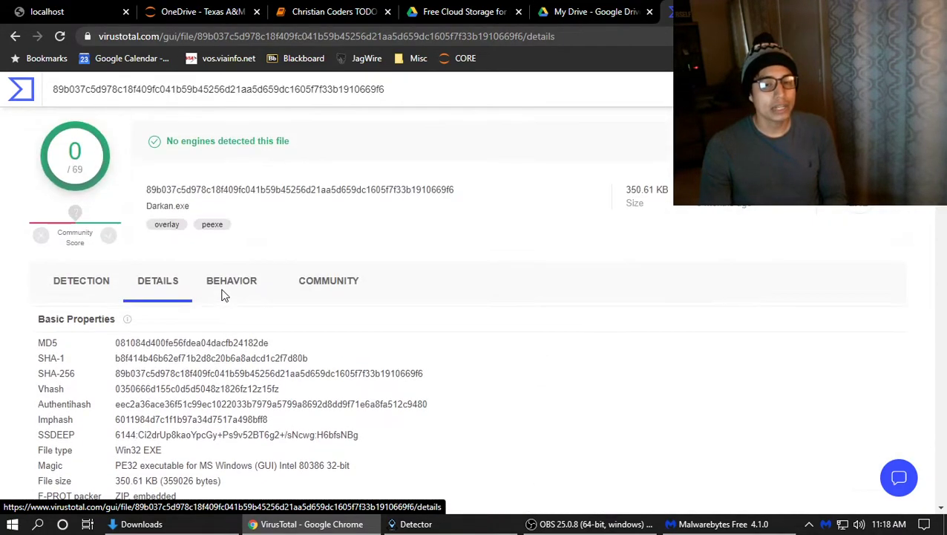
Reopen the VirusTotal site through a Google search for "virustotal" and submit Anaconda3-2020.02-Windows-x86_64 (1).exe from Downloads for analysis
click(626, 37)
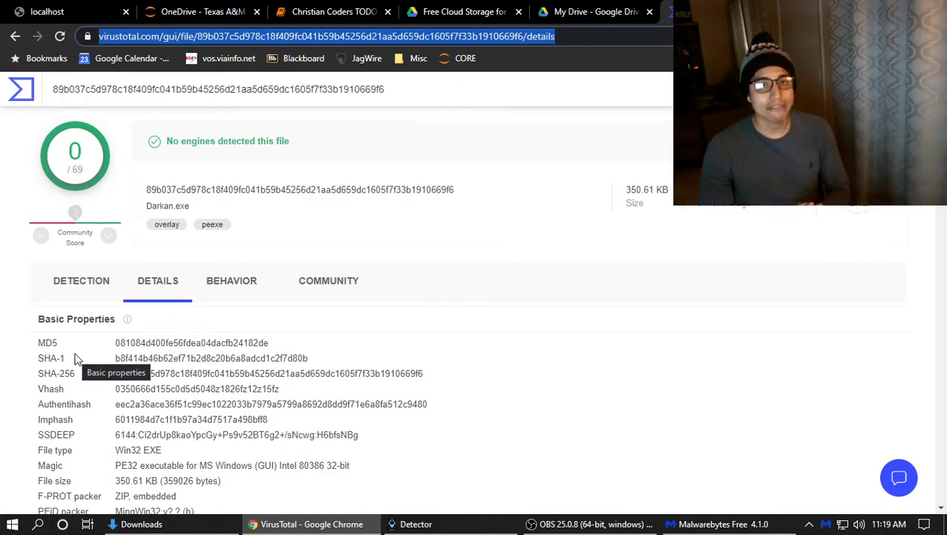
text(v)
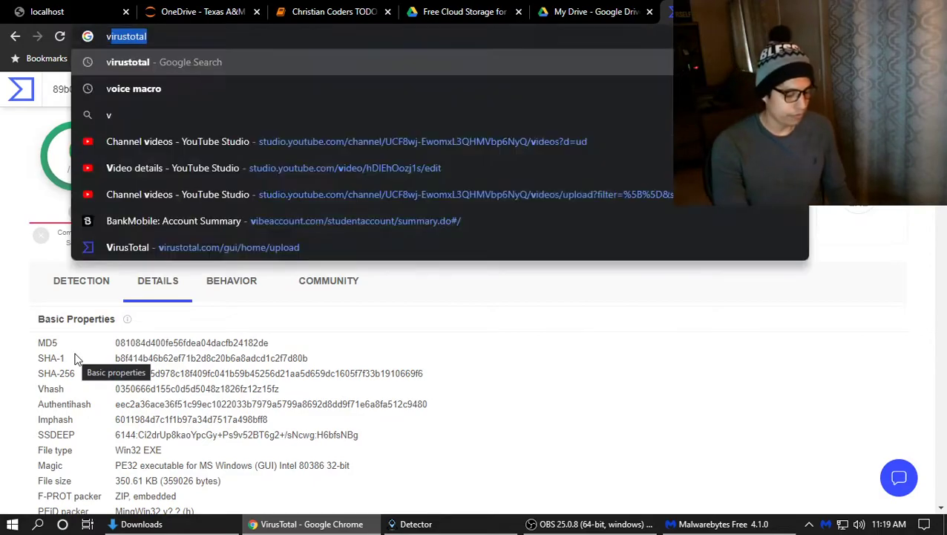
text(iru)
key(Return)
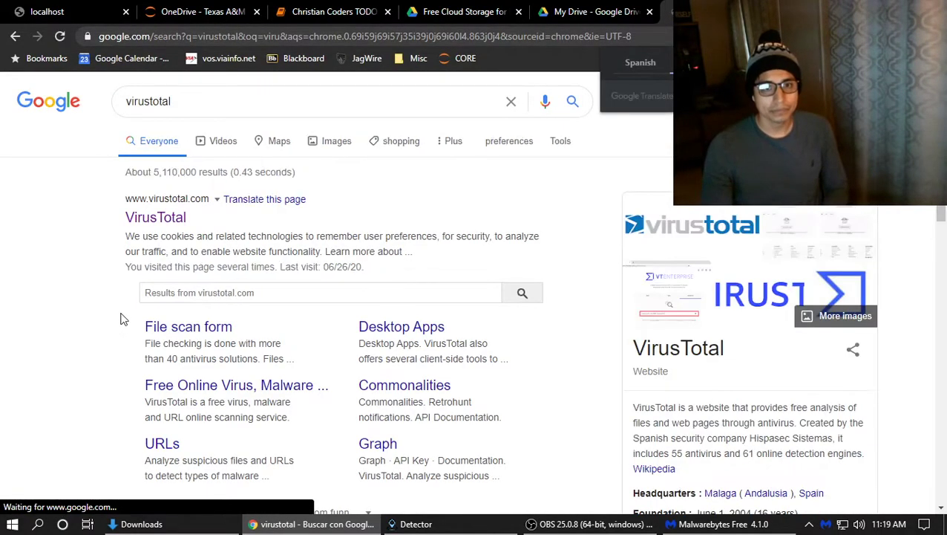
click(157, 221)
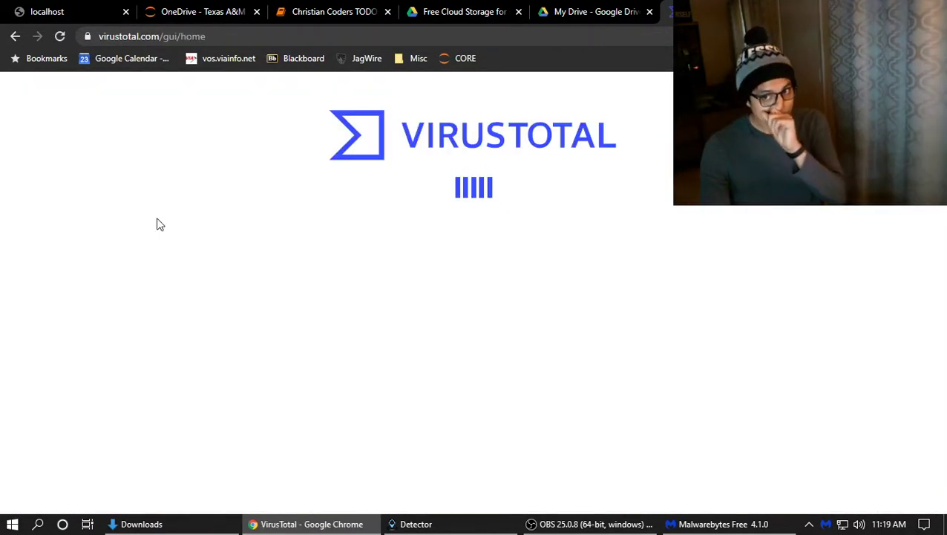
click(443, 481)
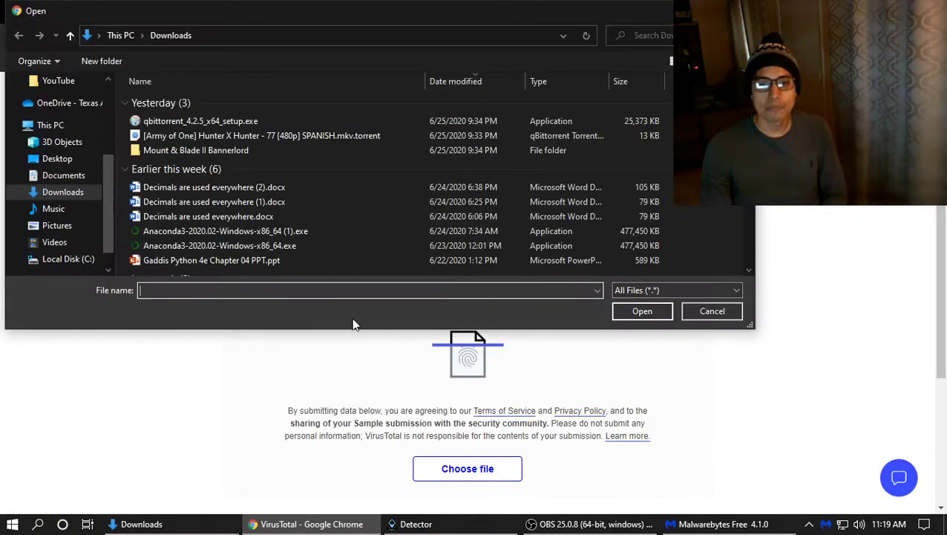
double_click(227, 231)
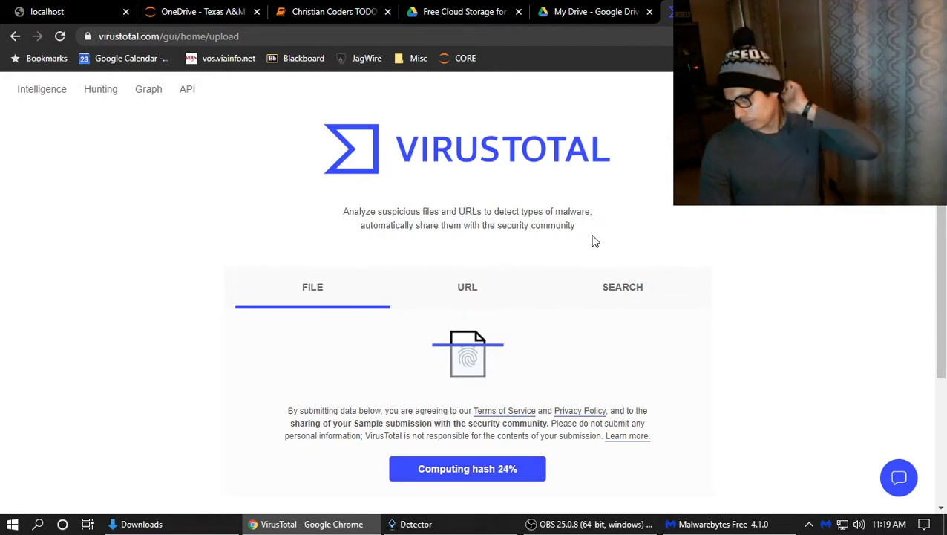
Close the VirusTotal page, then minimize the browser and the Downloads folder to show the desktop
click(472, 283)
click(349, 294)
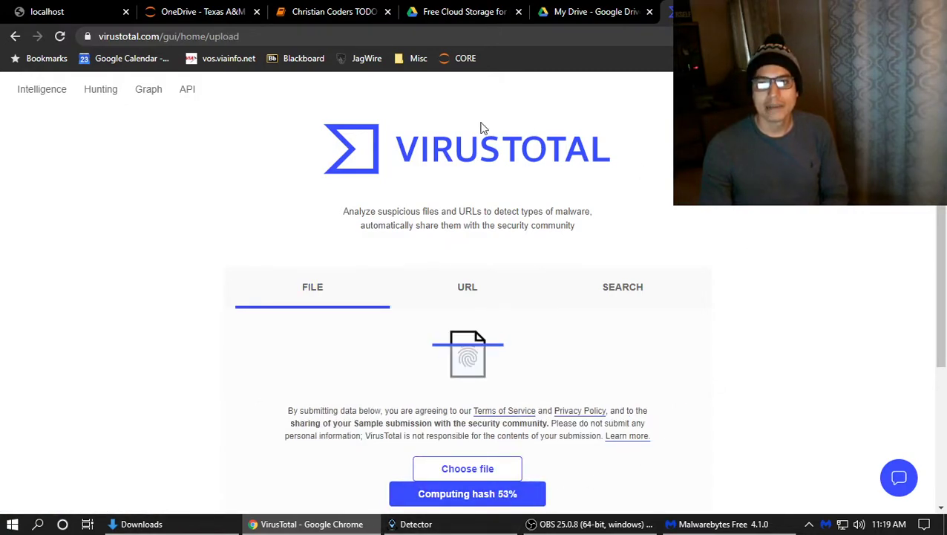
key(ctrl+w)
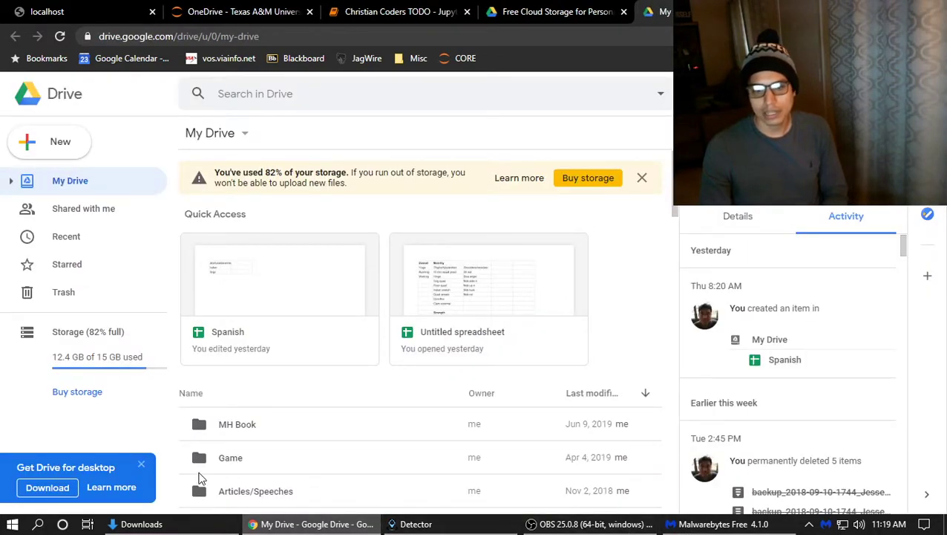
click(312, 524)
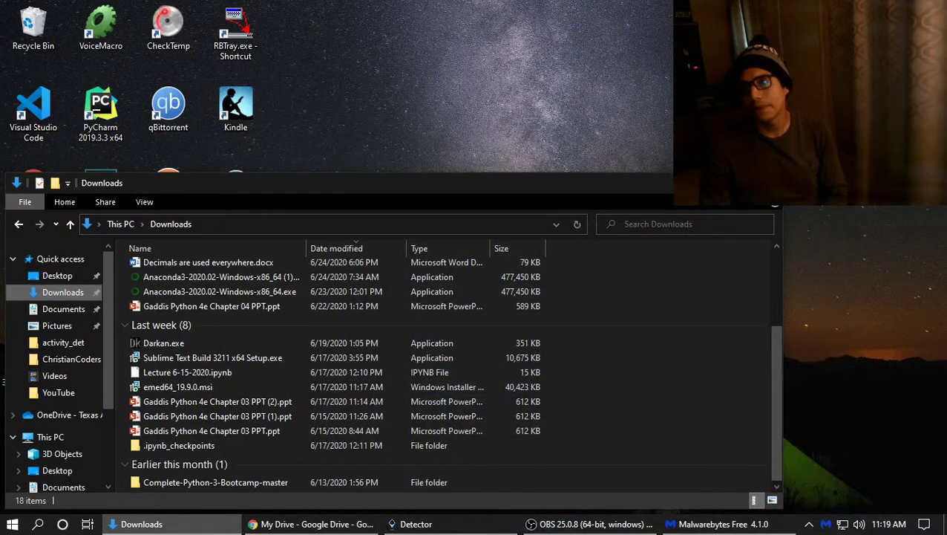
click(700, 182)
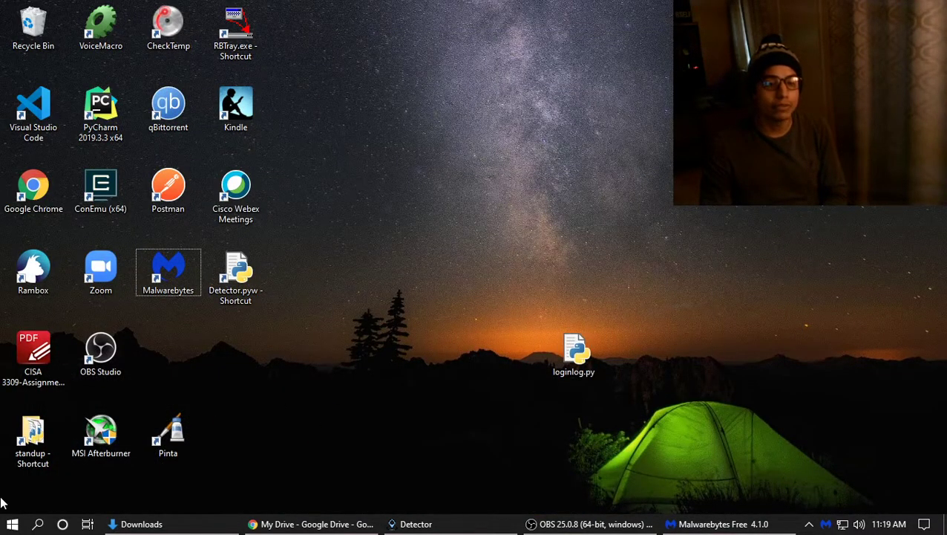
Look up "word" in the Windows search, then search Google for "microsoft office pricing" on a new browser page
click(37, 523)
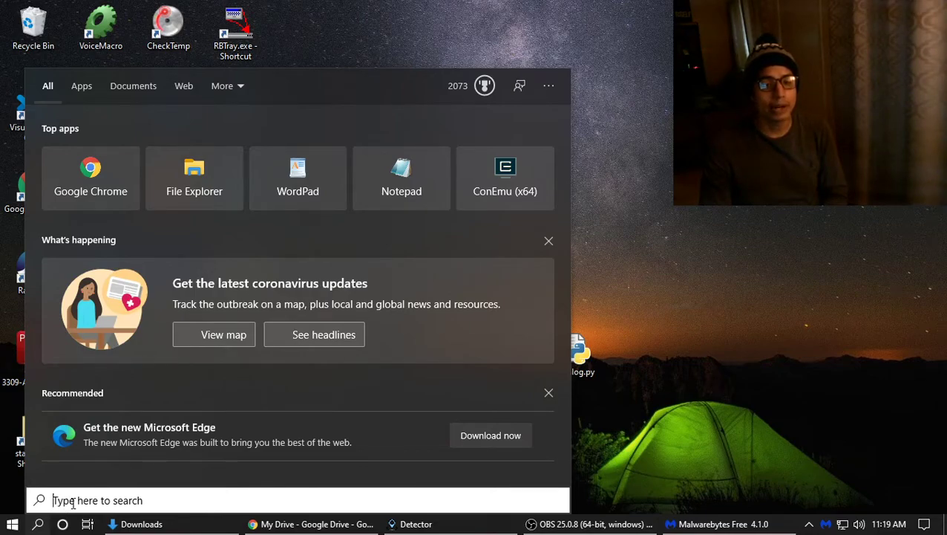
text(word)
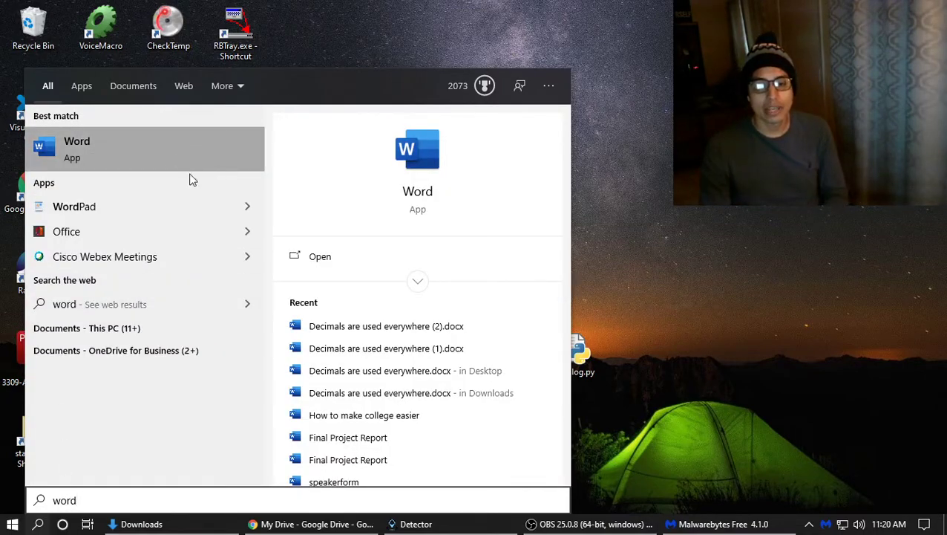
click(312, 524)
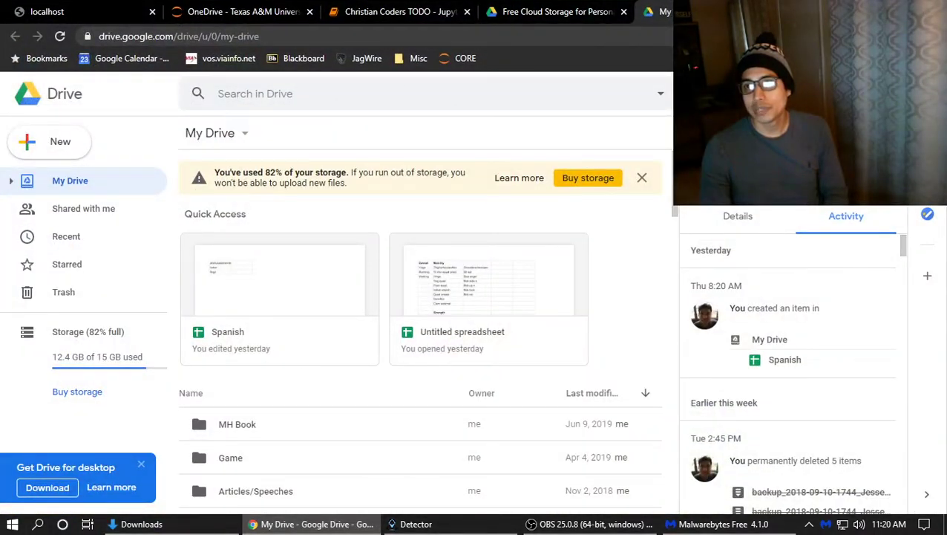
key(ctrl+t)
text(mic)
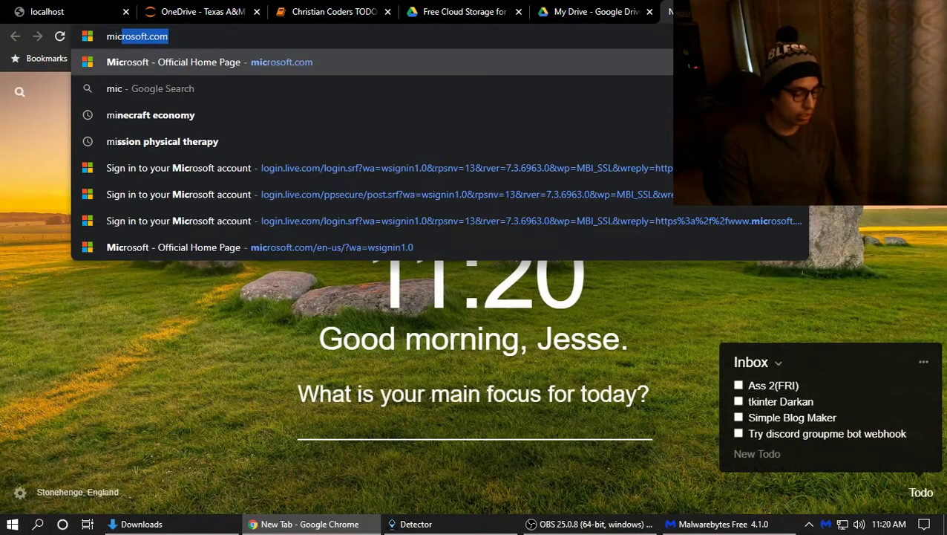
text(rosoft o)
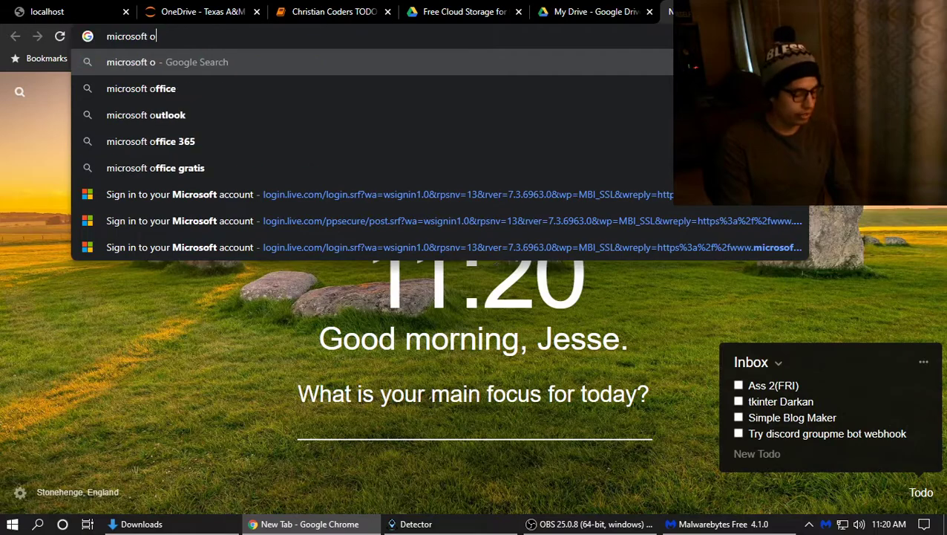
text(ffice pricing)
key(Return)
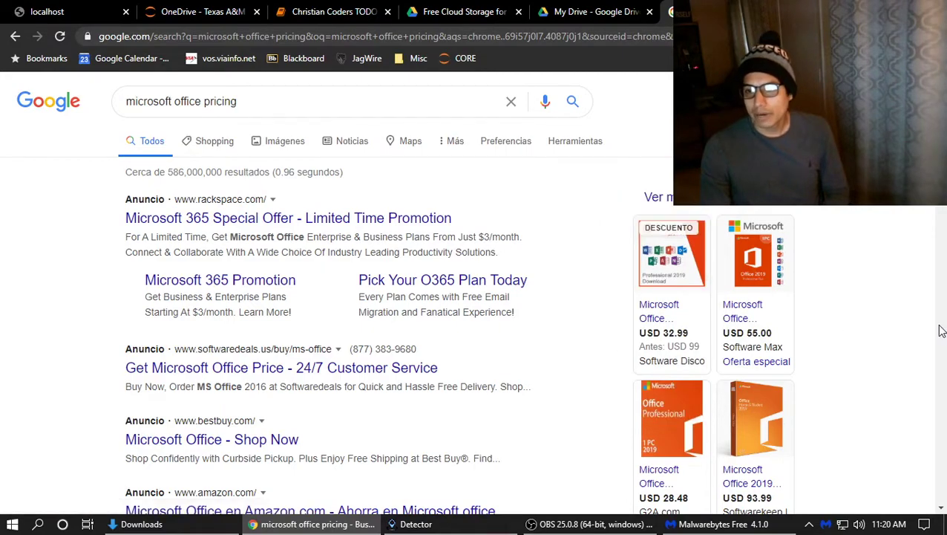
mouse_move(672, 305)
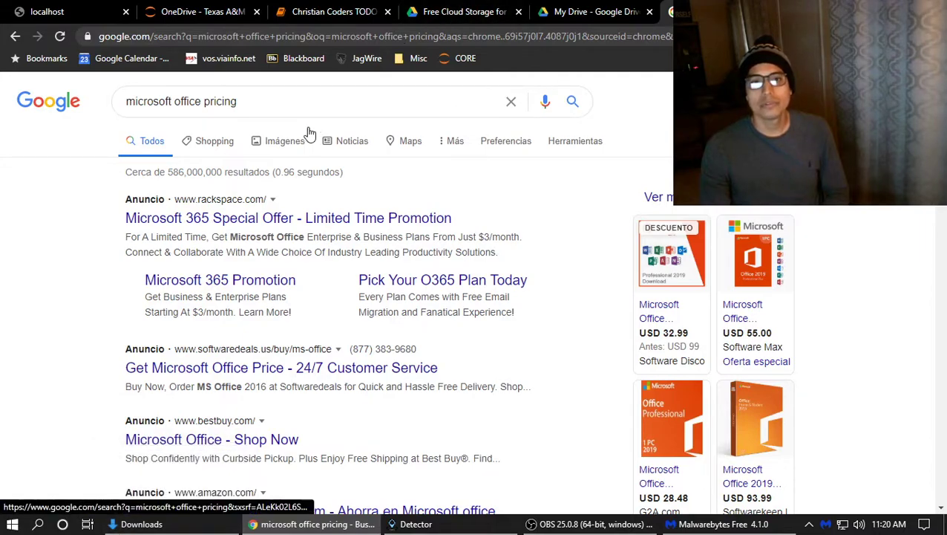
click(291, 35)
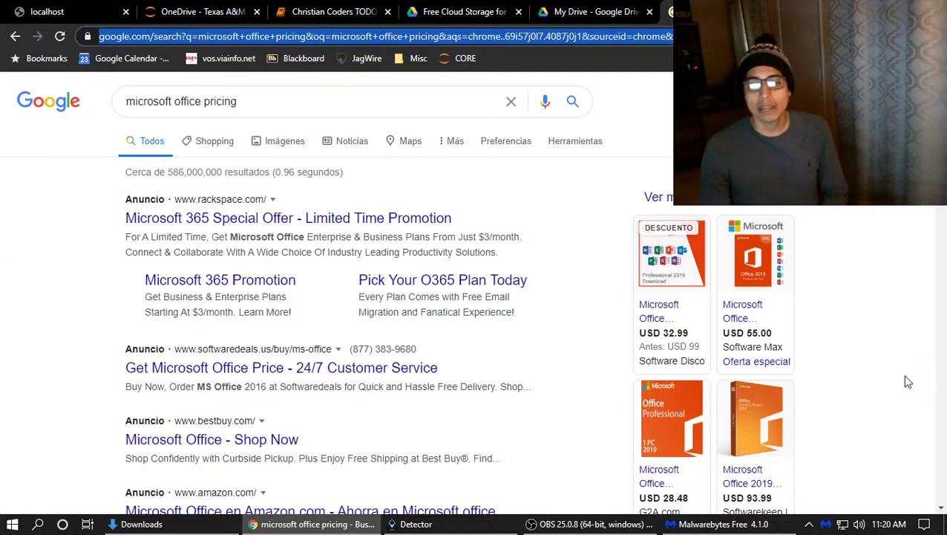
Open the local OneDrive folder, examine the sync status of Misc, School, scripting-langauges-course-content and Stays Offline, and close it
click(809, 524)
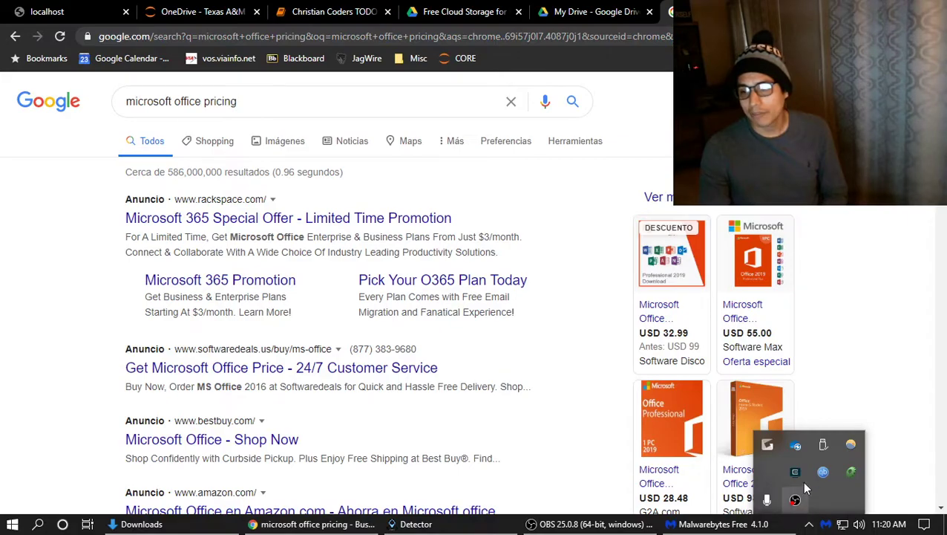
double_click(796, 445)
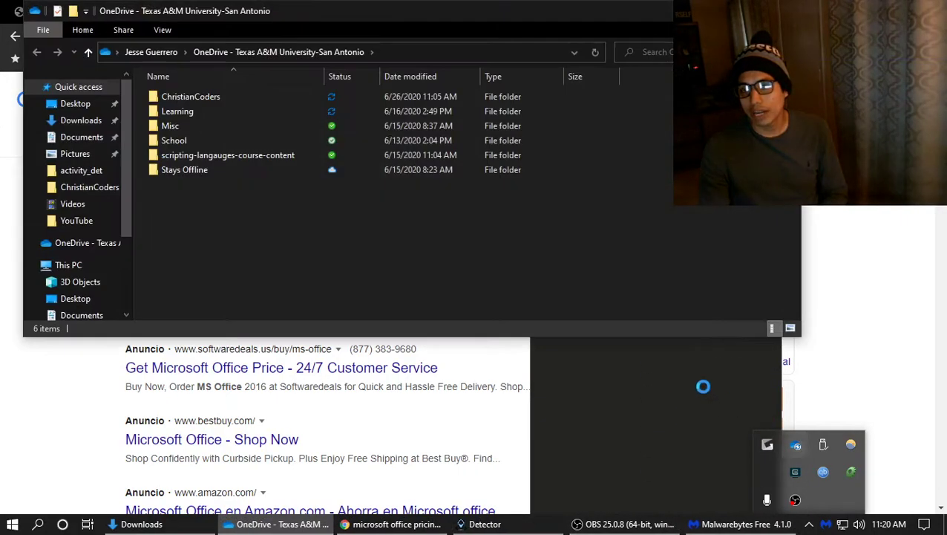
click(202, 131)
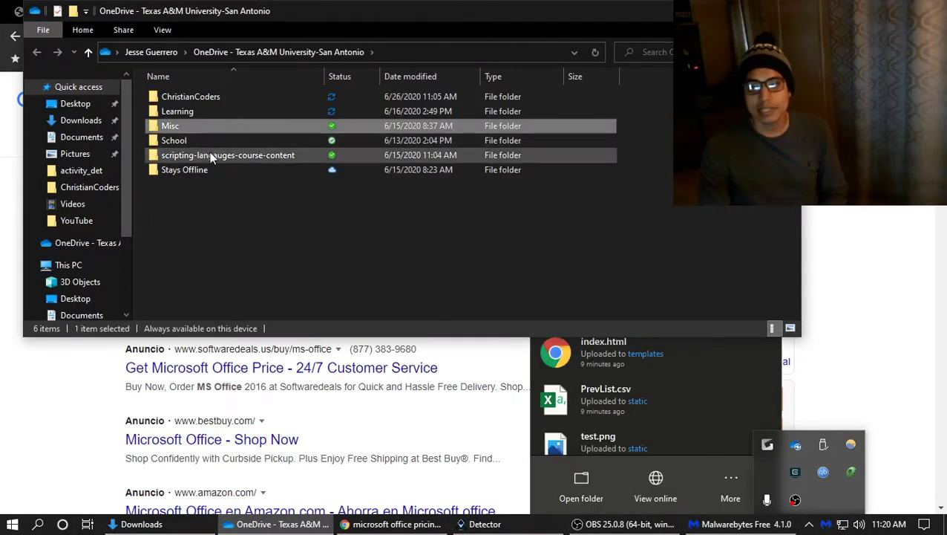
click(200, 225)
click(176, 142)
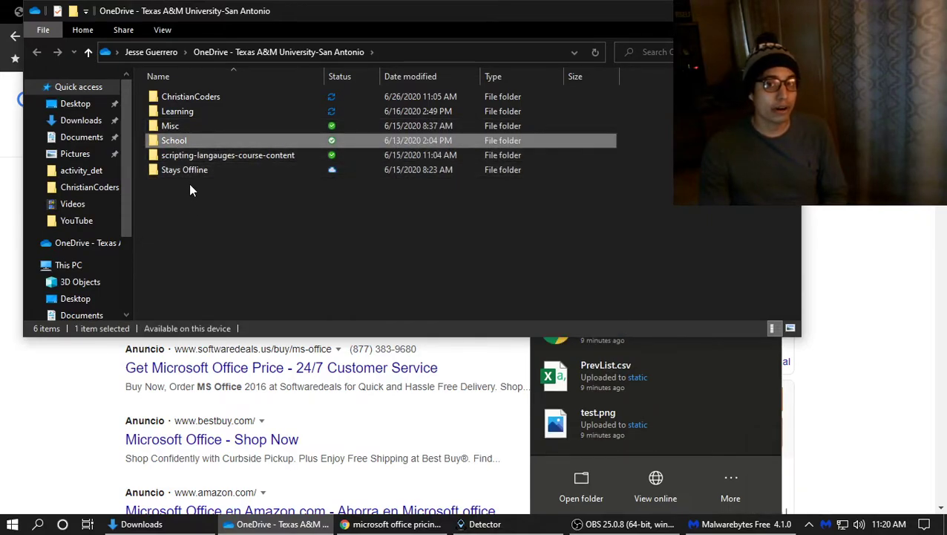
click(183, 169)
click(189, 156)
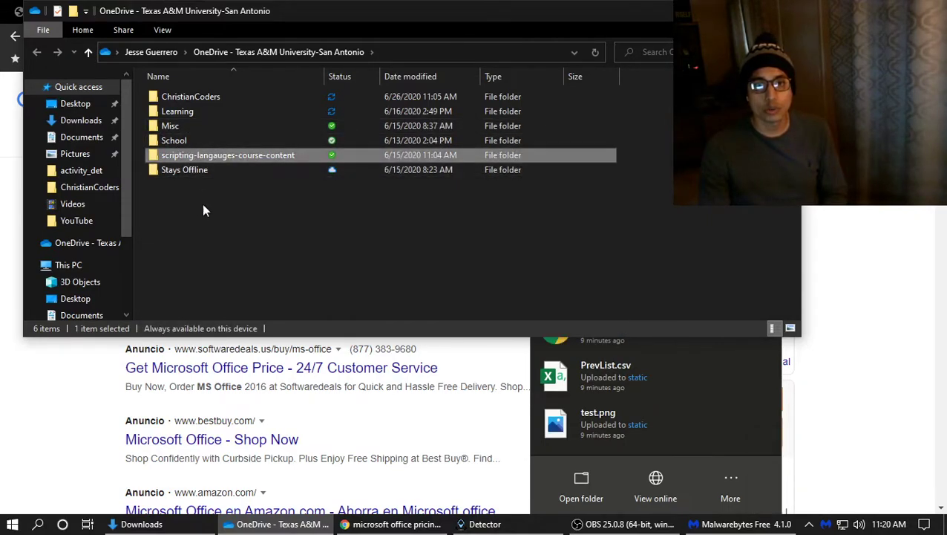
click(248, 259)
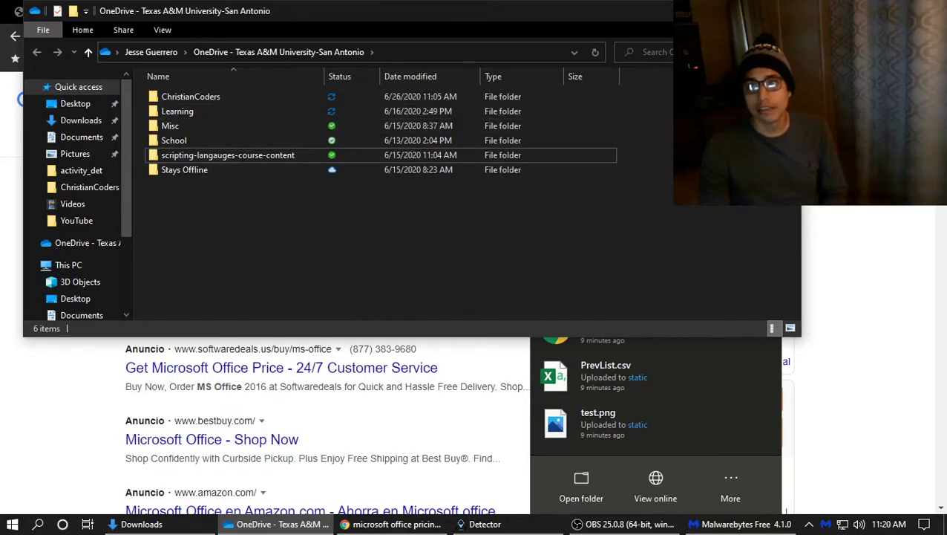
click(785, 11)
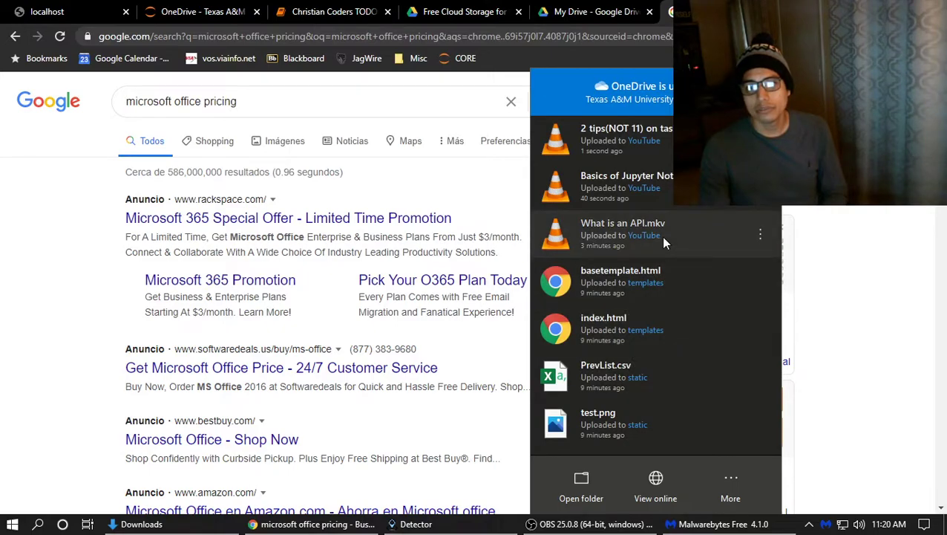
click(2, 288)
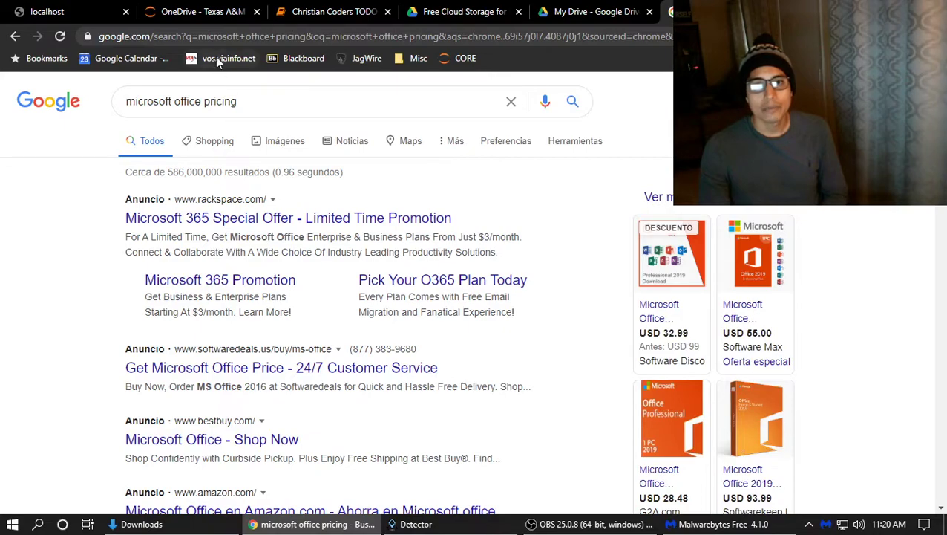
Search Google for "google drive", open the Google Drive site and go to My Drive
drag(248, 97, 84, 126)
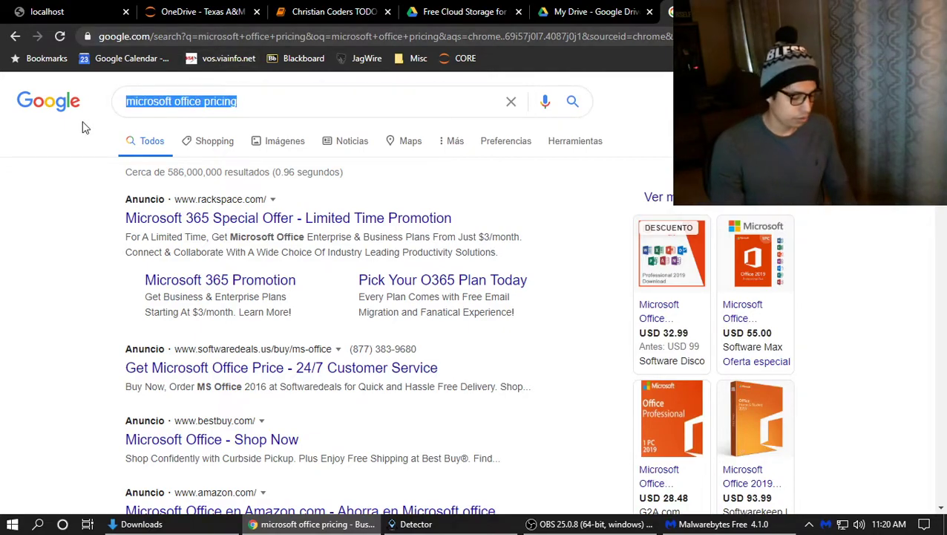
text(google drive)
key(Return)
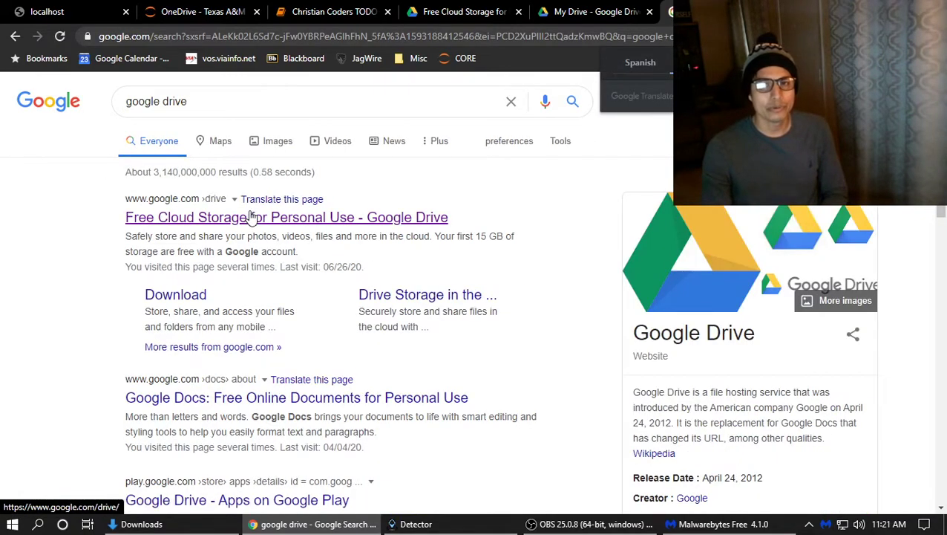
click(252, 216)
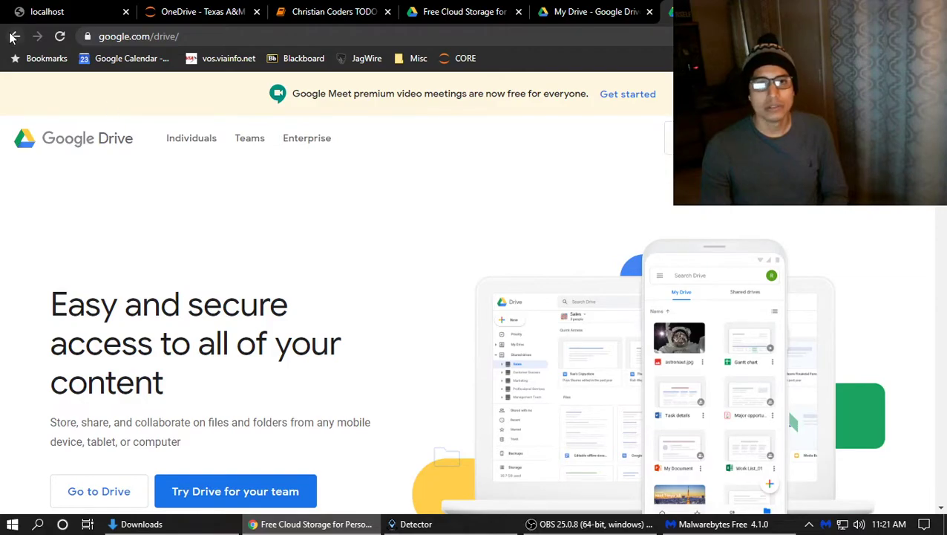
click(13, 36)
click(267, 215)
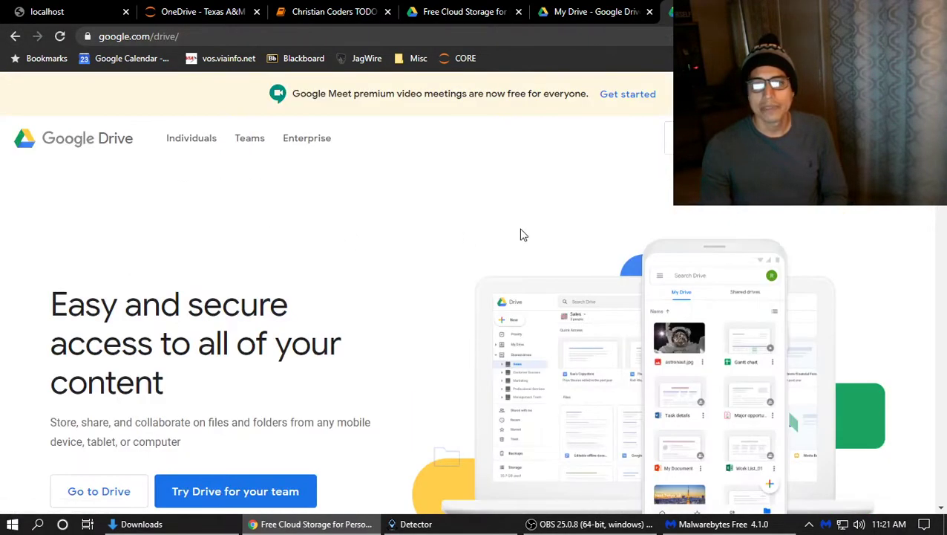
click(687, 138)
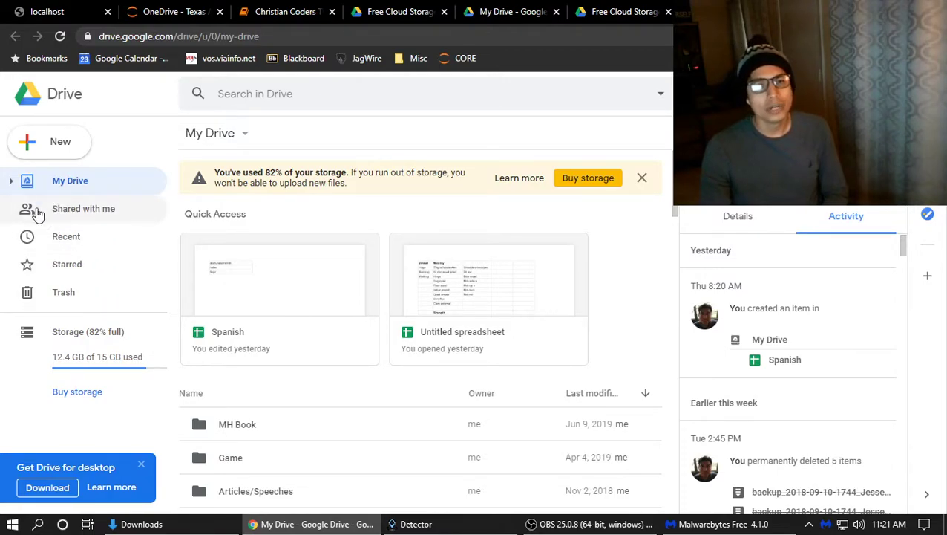
Look over the My Drive folder tree, collapse it again and browse the list of stored files
click(11, 182)
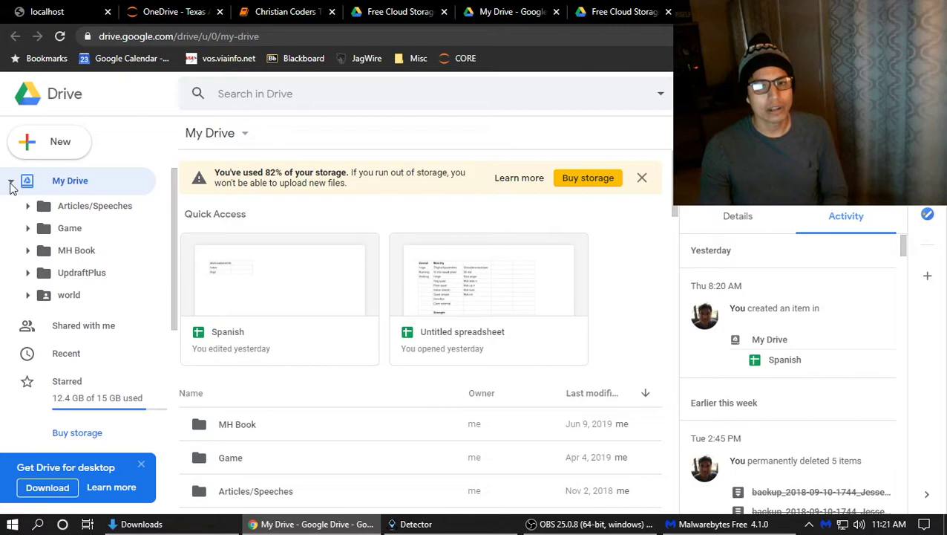
click(11, 183)
scroll(368, 341, down, 4)
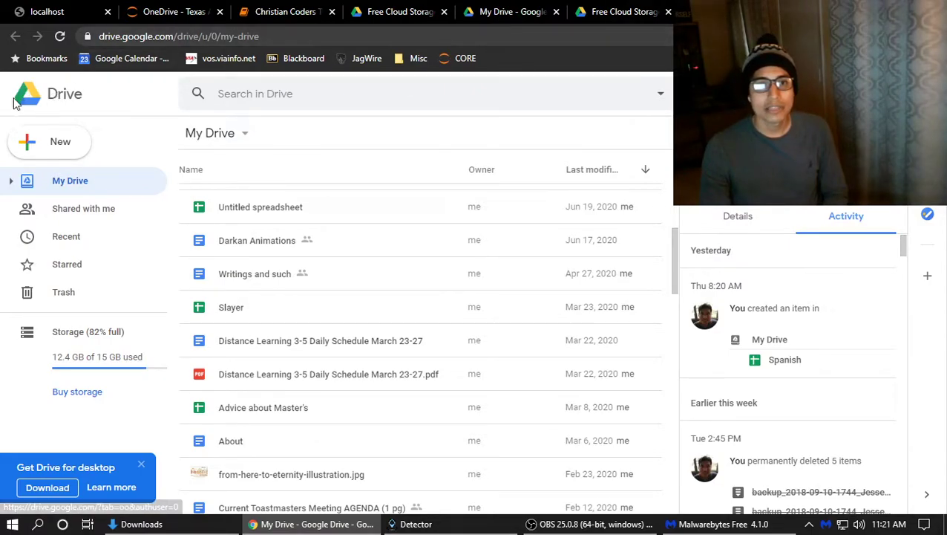
Show the local OneDrive folder again for comparison, then switch back to Google Drive in the browser
click(809, 524)
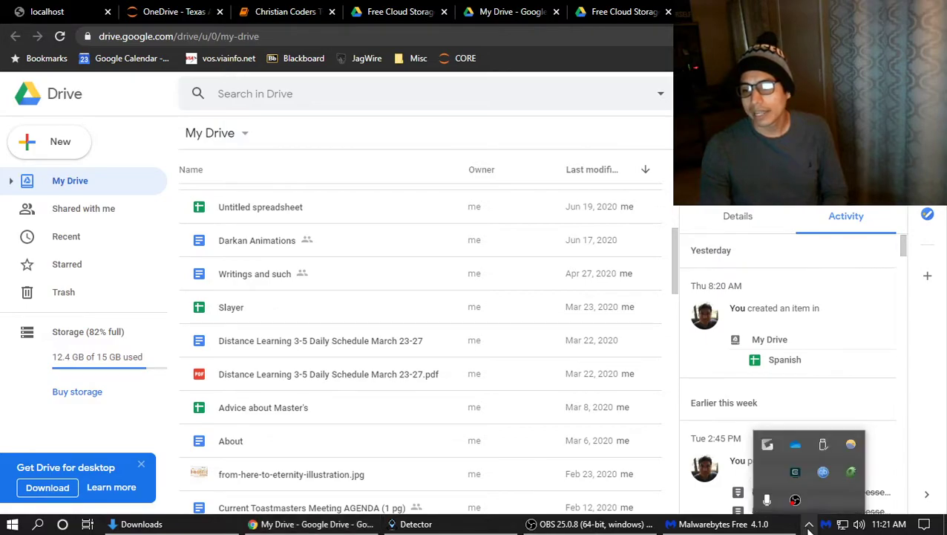
click(802, 443)
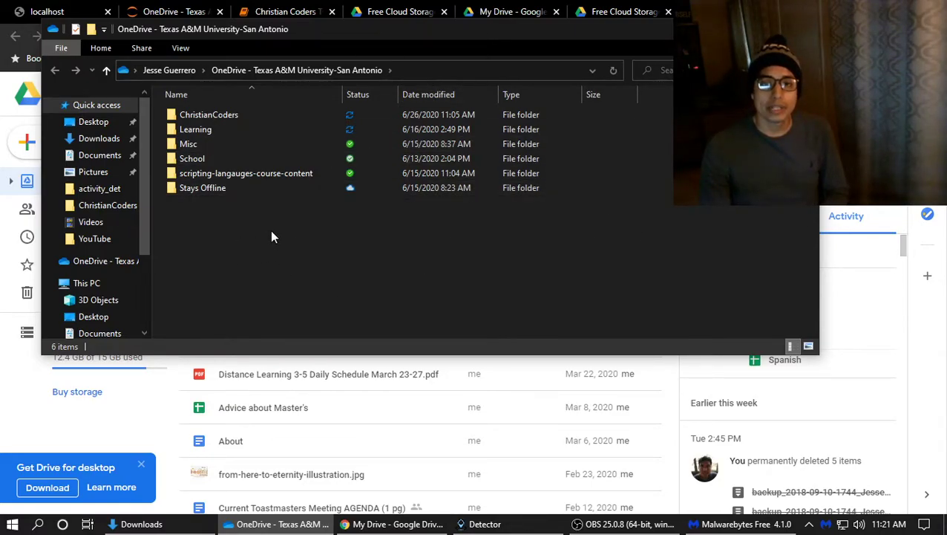
key(alt+Tab)
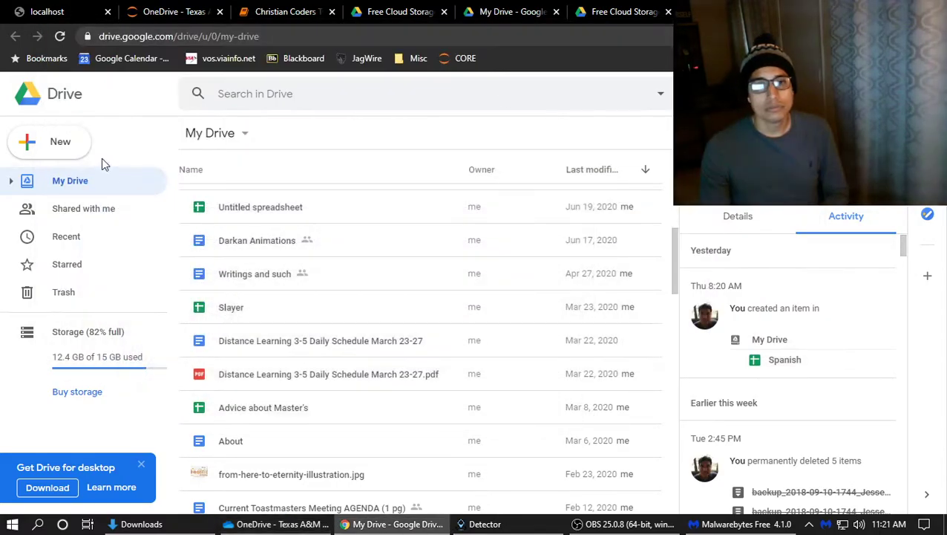
Reload the Drive home page, open the Google One storage upgrade page and examine the 15 GB, 100 GB and 200 GB plans
click(35, 104)
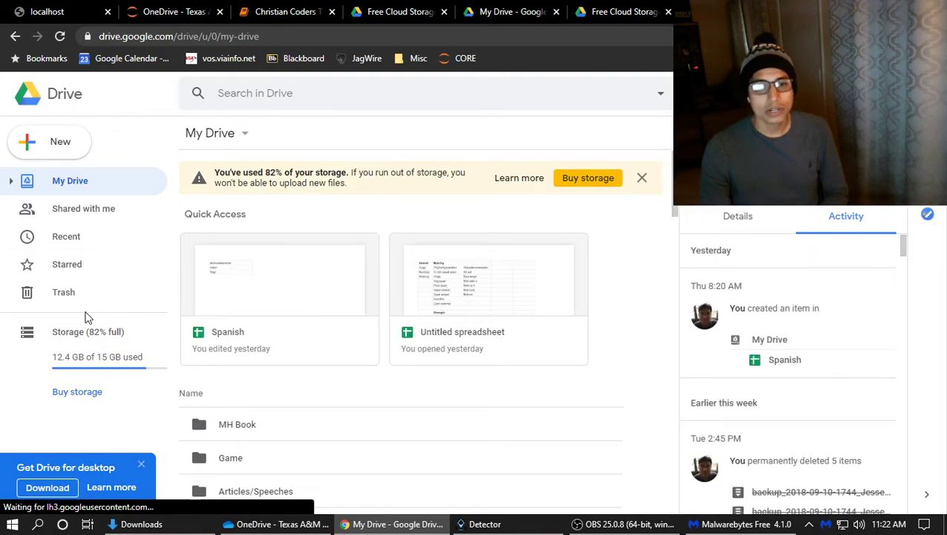
click(67, 391)
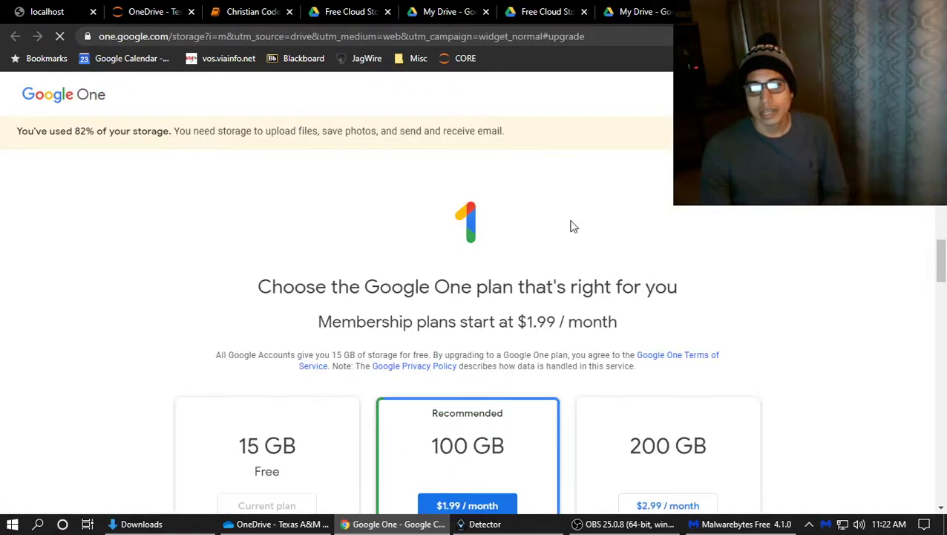
scroll(571, 224, down, 3)
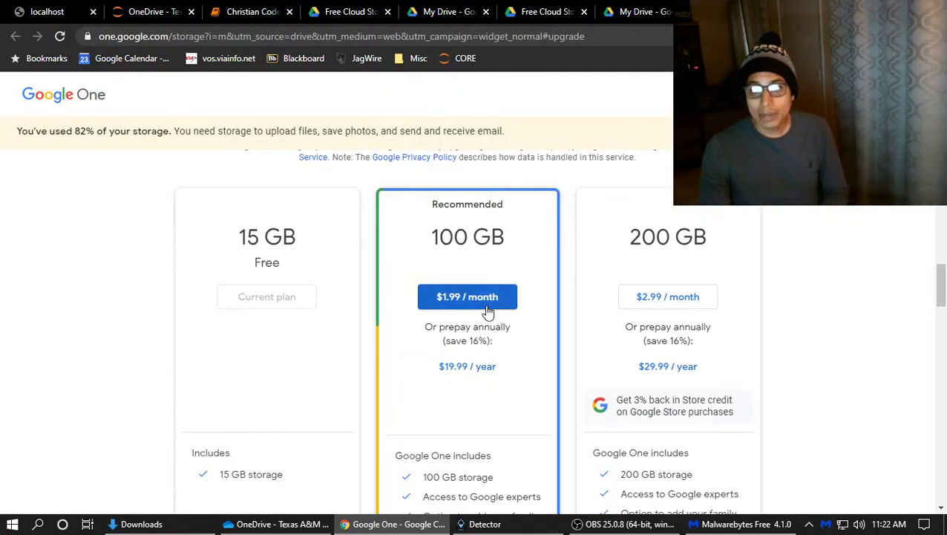
scroll(479, 301, down, 1)
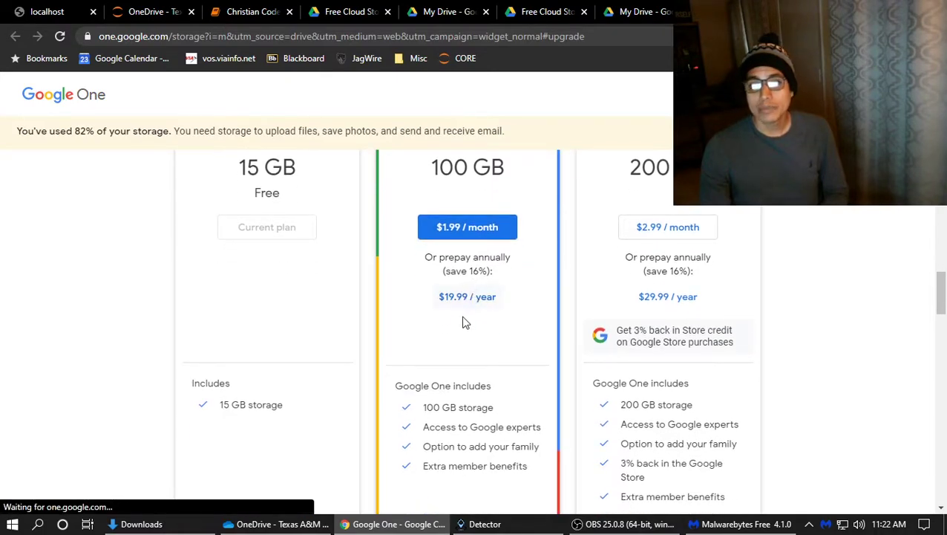
scroll(443, 338, up, 1)
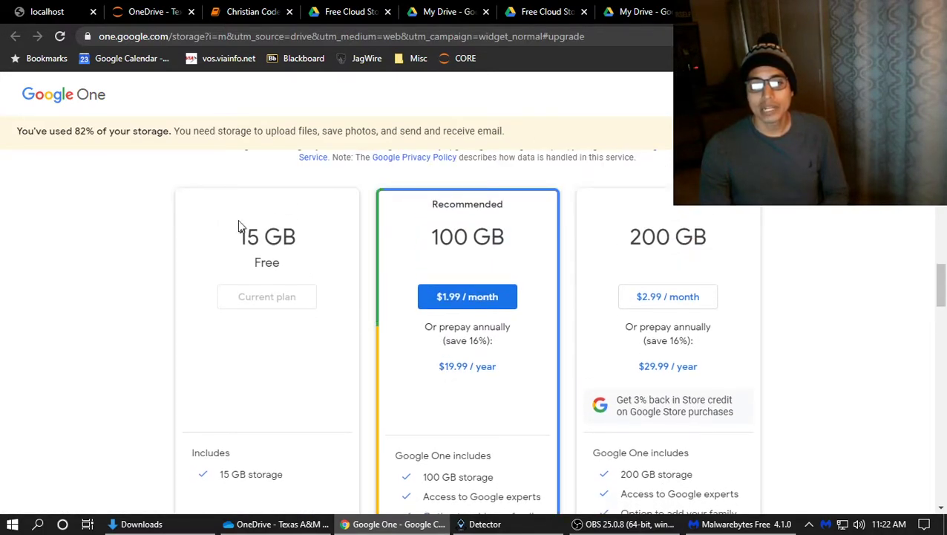
Highlight the 15 GB and 100 GB storage sizes on the Google One plans page and compare the plans
drag(252, 236, 312, 261)
click(490, 237)
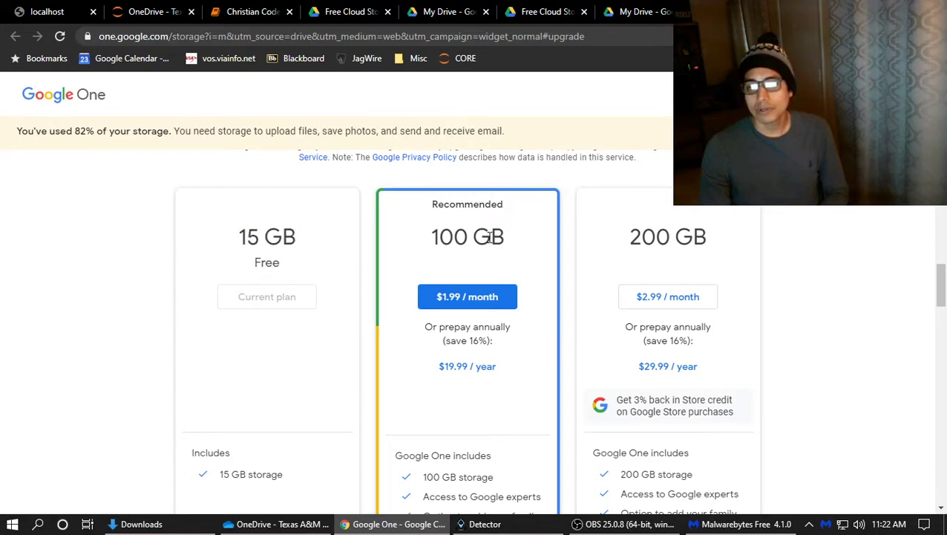
drag(520, 242, 422, 249)
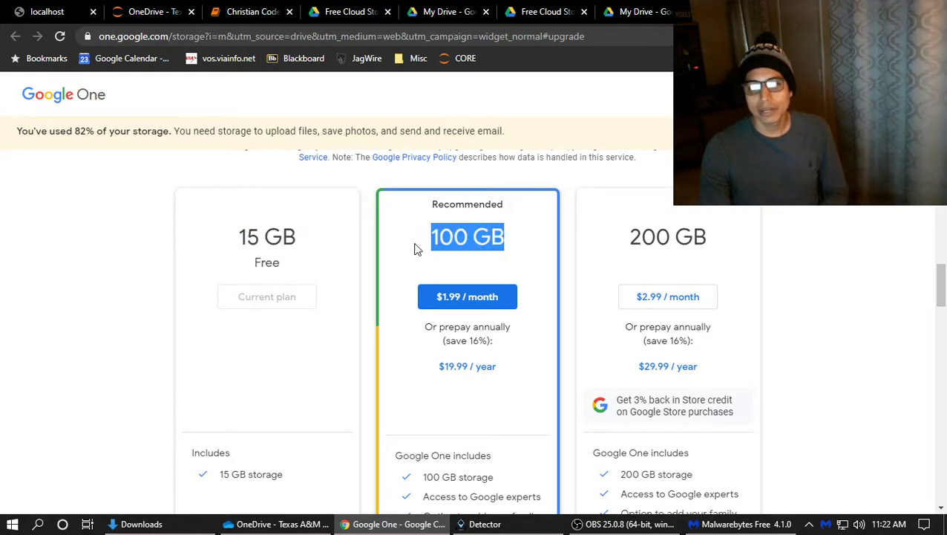
scroll(384, 226, down, 2)
scroll(380, 234, up, 1)
scroll(381, 234, up, 1)
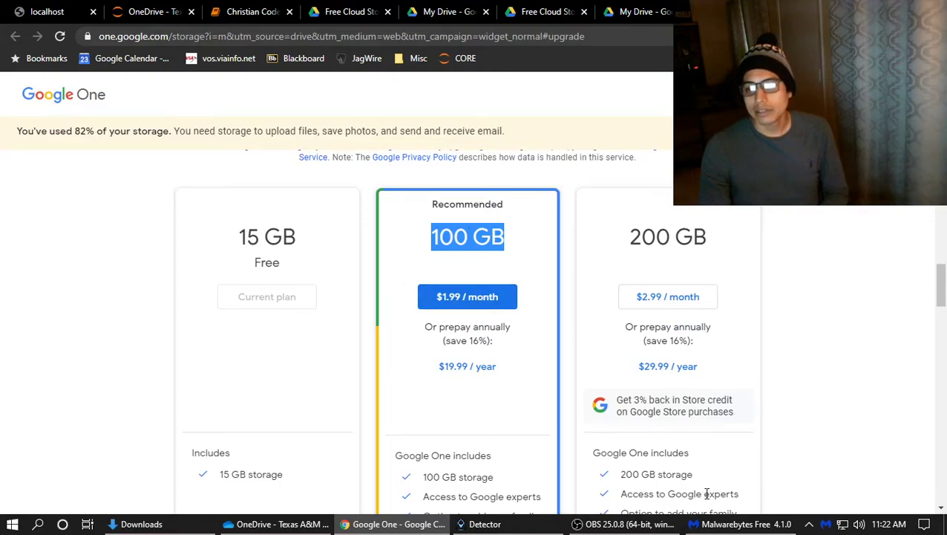
Show the local OneDrive folder once more, then close it and the Google One page to return to My Drive
click(809, 523)
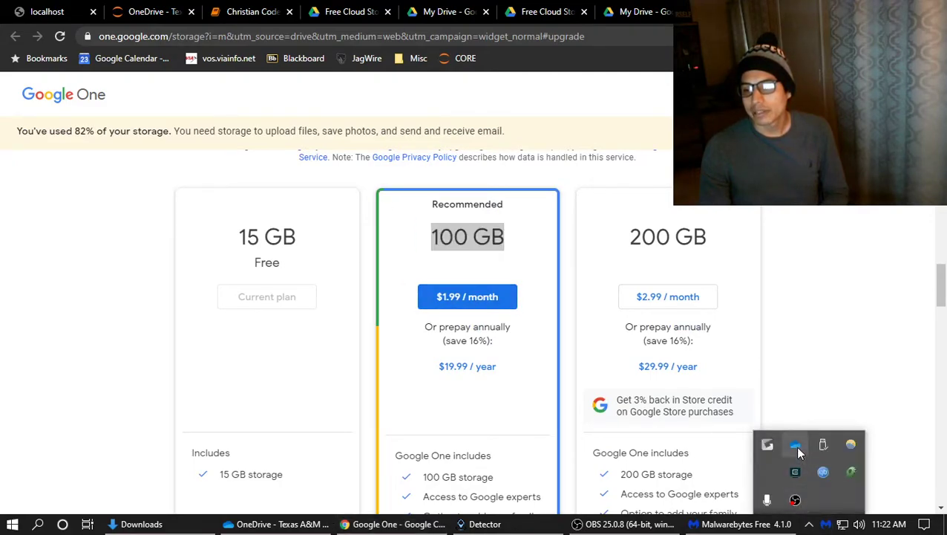
double_click(797, 445)
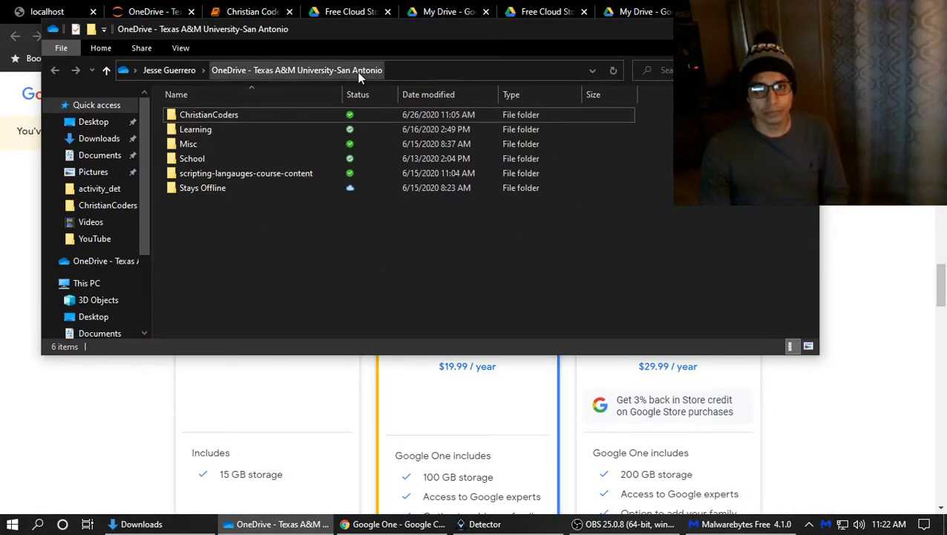
key(alt+F4)
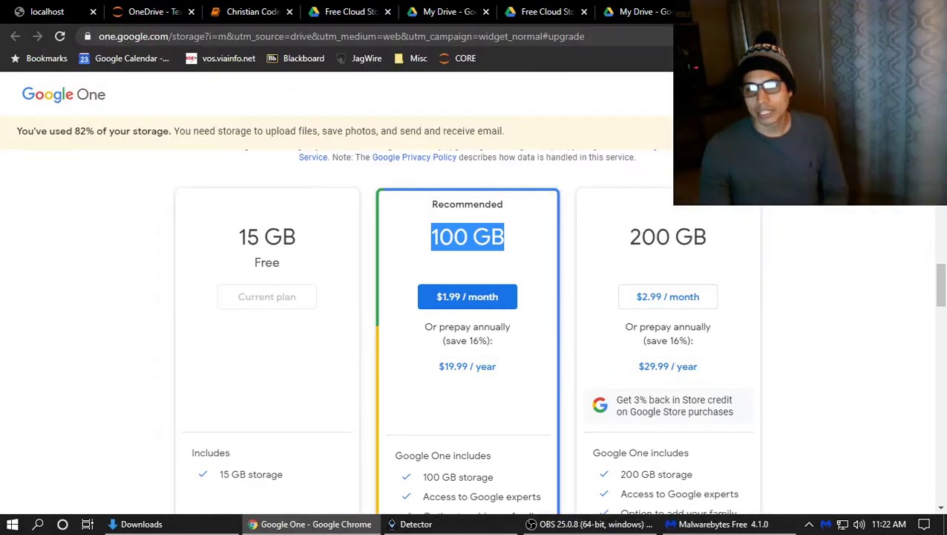
key(ctrl+w)
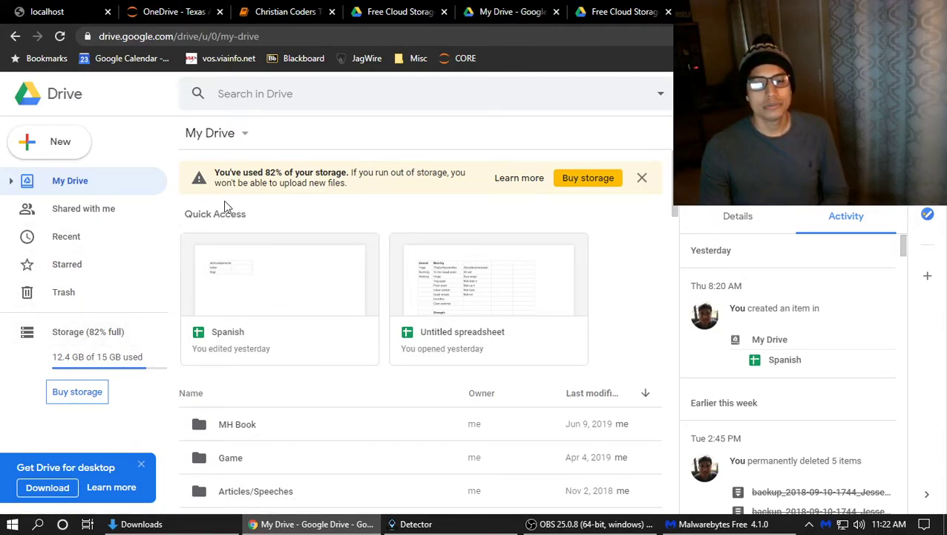
Create a Google Docs document from My Drive containing the text "sersrtsdreg" and name it "thing"
click(246, 134)
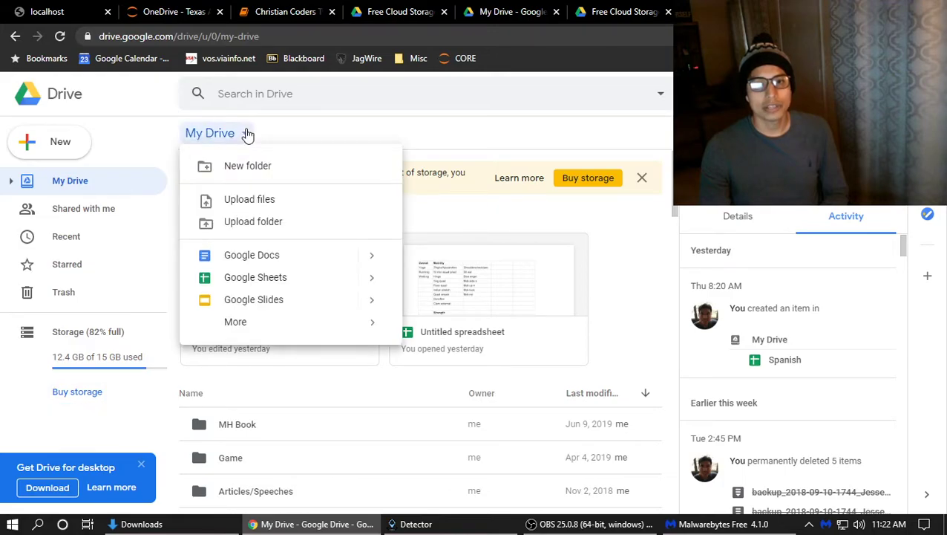
click(270, 259)
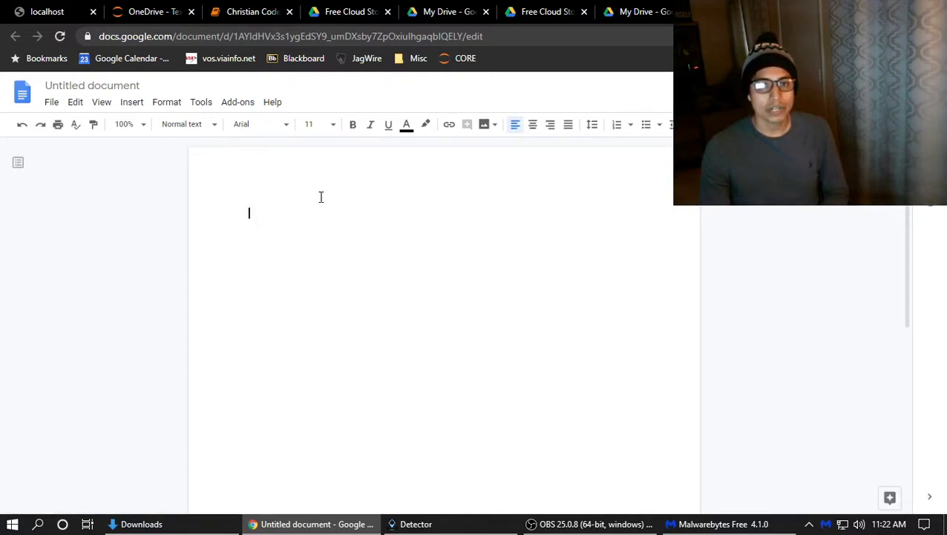
text(sersrtsdreg)
click(97, 84)
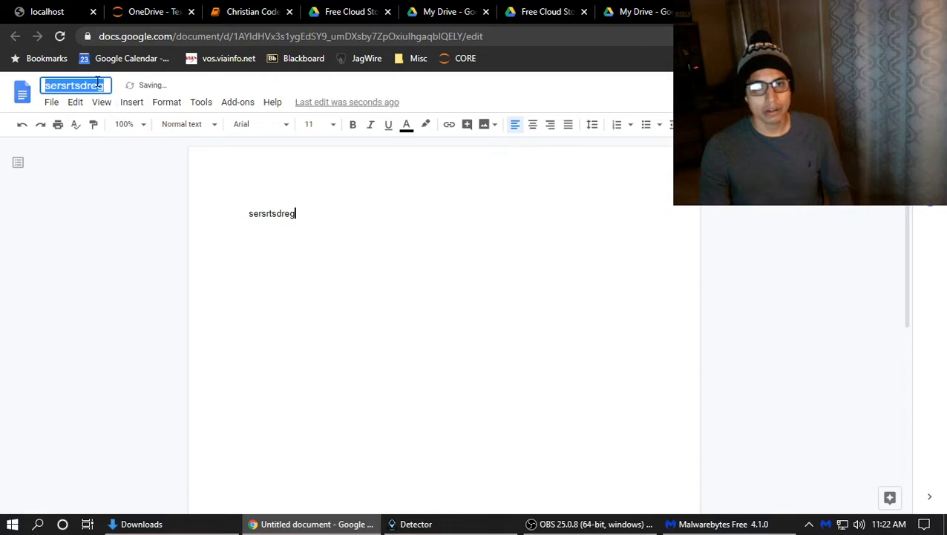
text(thing)
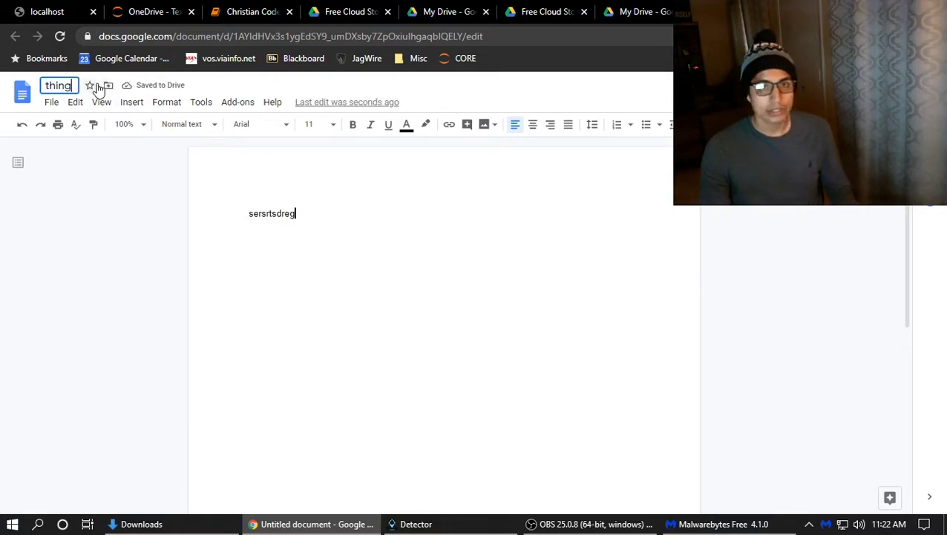
key(Return)
Show the document "thing" in the Google Docs file list, then return to My Drive
click(20, 93)
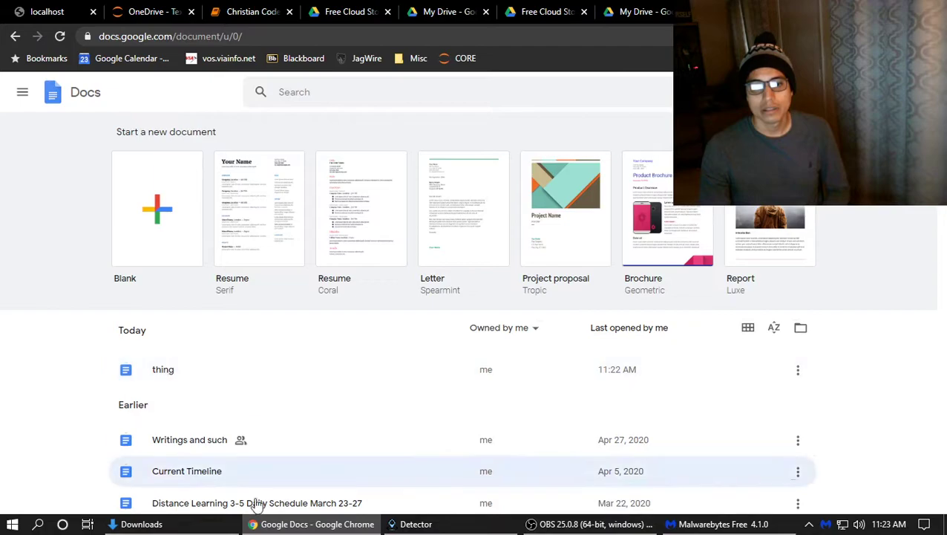
click(159, 382)
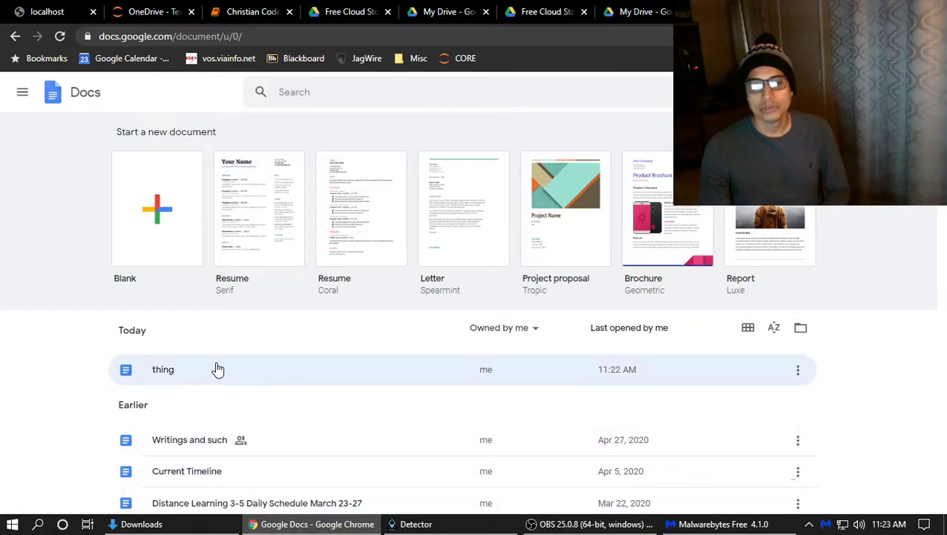
click(639, 12)
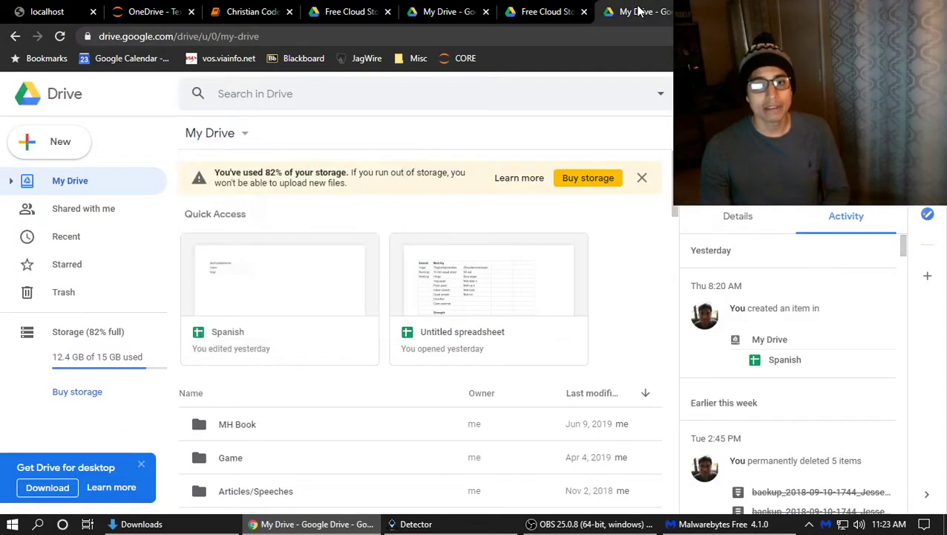
key(ctrl+Tab)
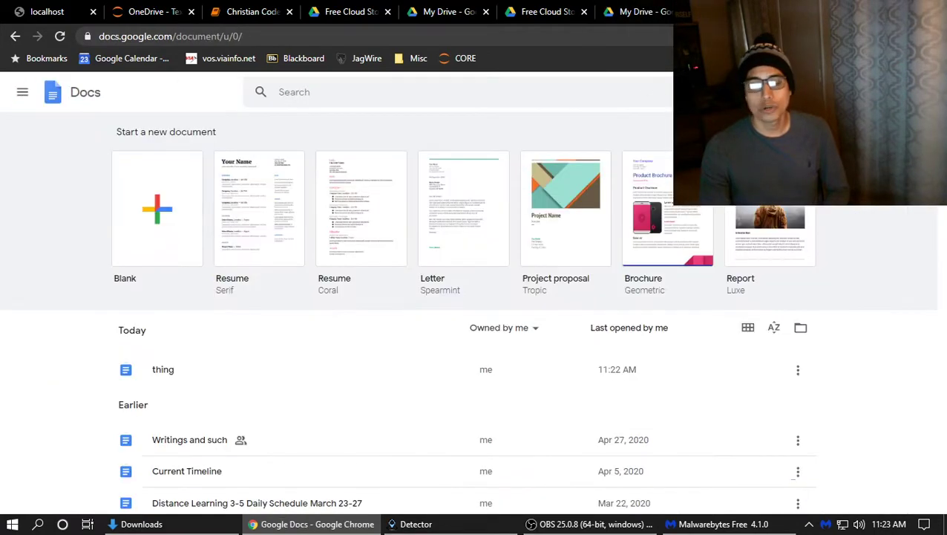
click(621, 9)
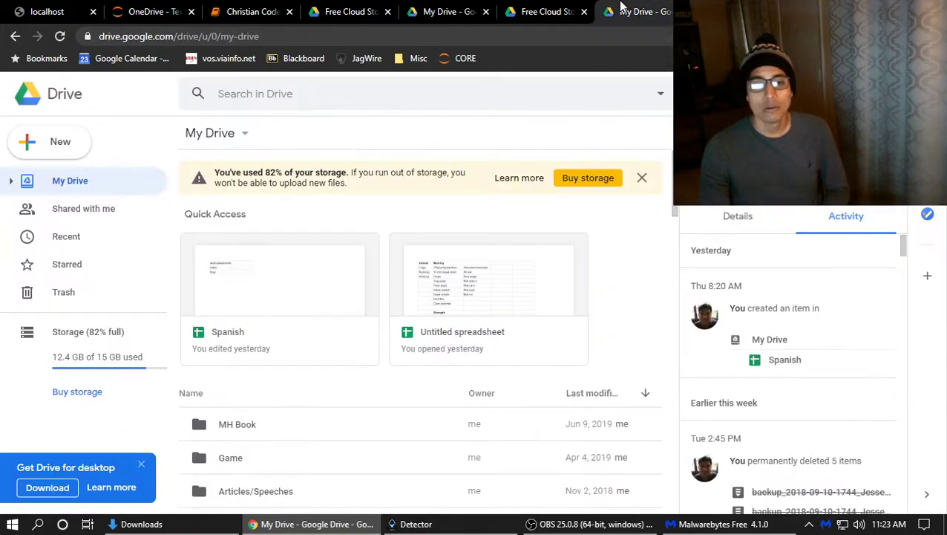
Create a blank Google Sheets spreadsheet from My Drive and try selecting cells in it, including the range C3:K19
click(244, 133)
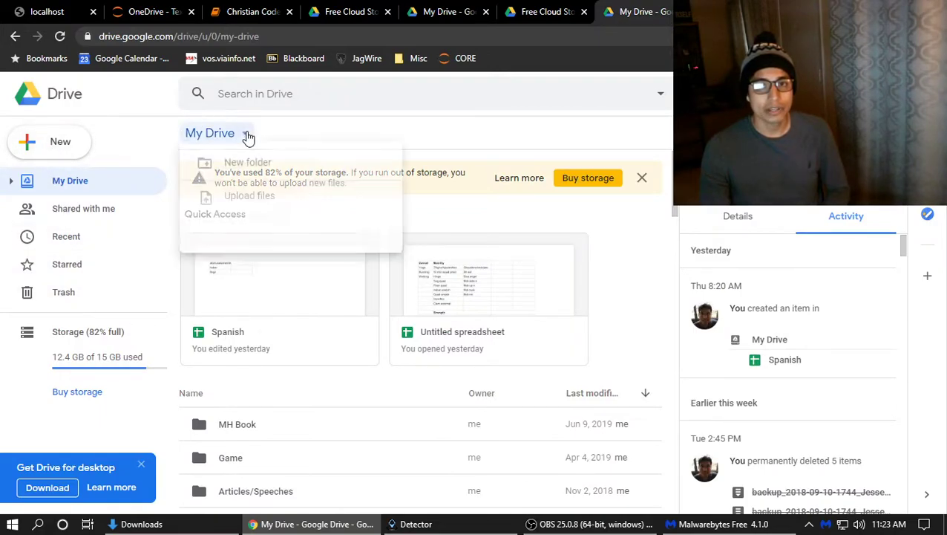
mouse_move(383, 287)
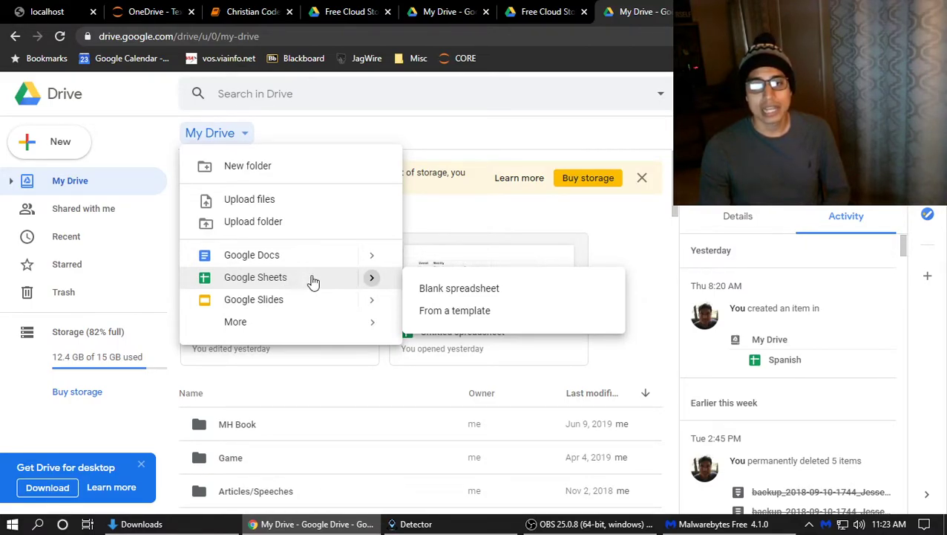
click(487, 292)
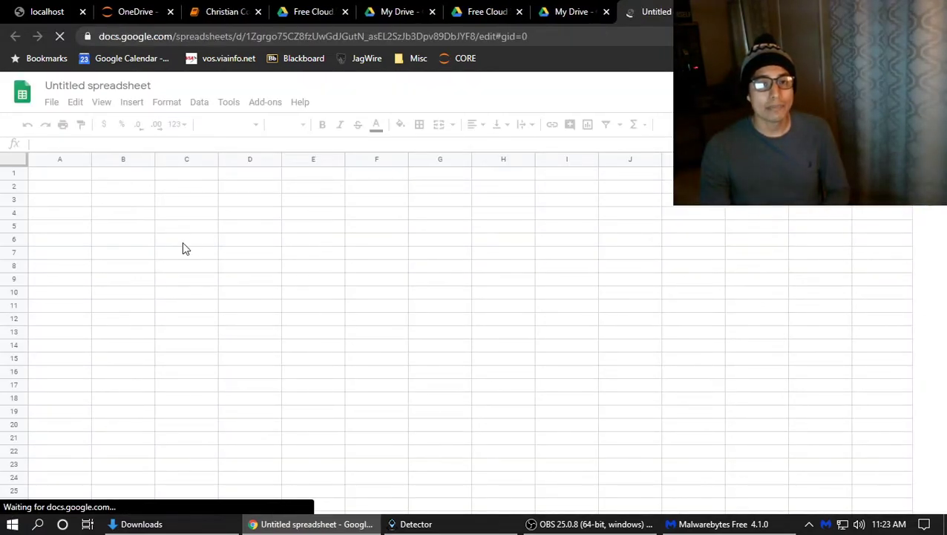
click(334, 274)
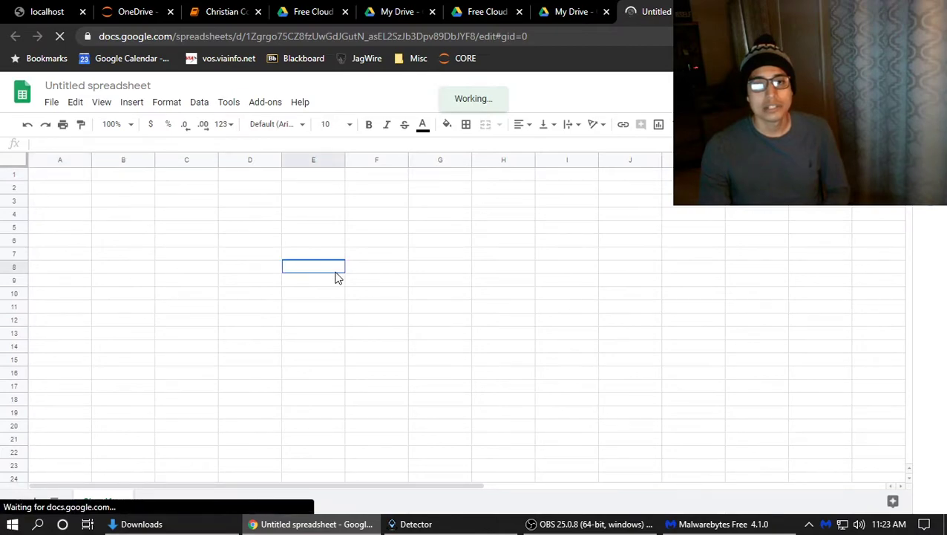
click(135, 191)
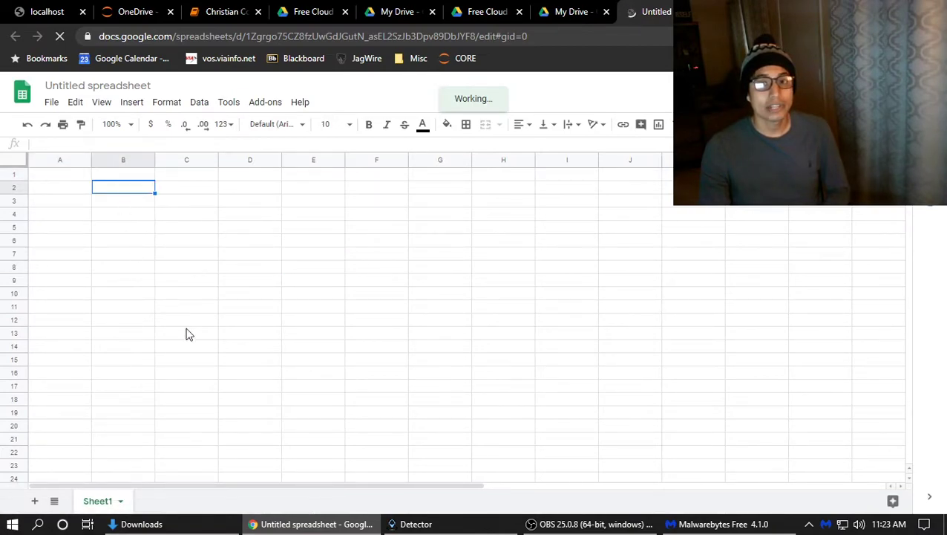
drag(186, 200, 712, 413)
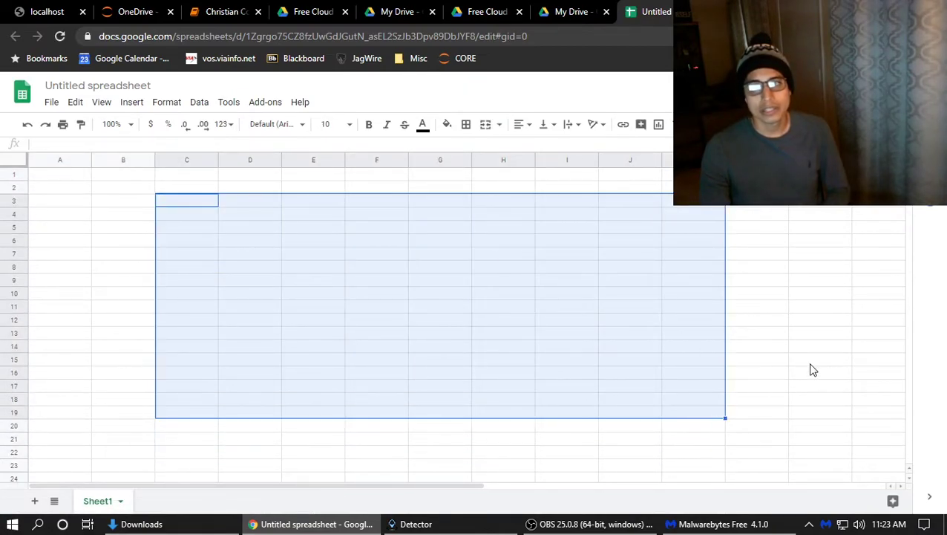
click(817, 360)
Go back to My Drive, look over the other file types that can be made and create a Google Sites website
click(570, 7)
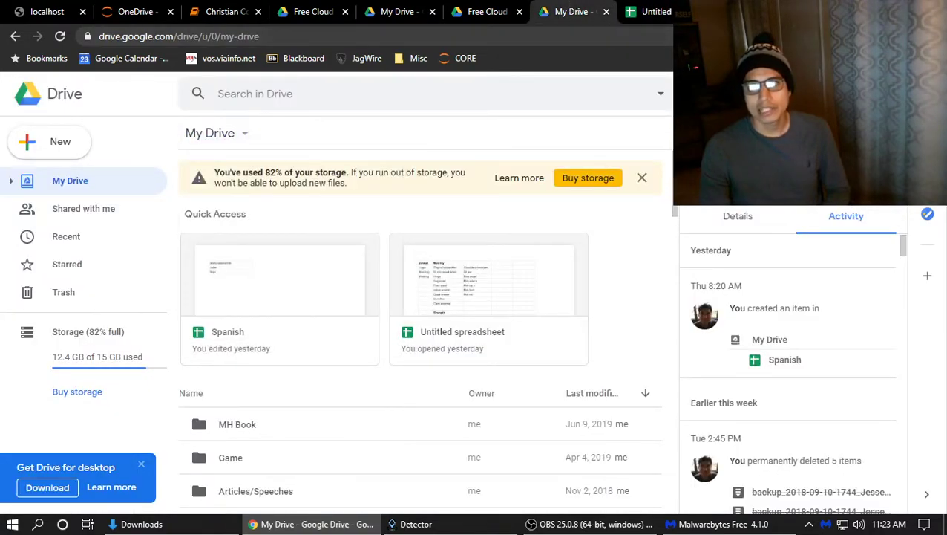
click(712, 11)
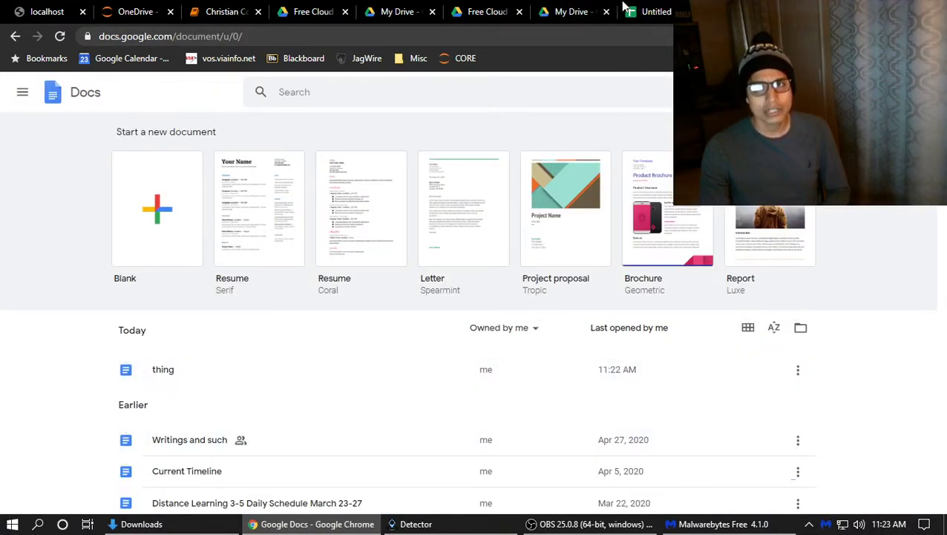
click(570, 9)
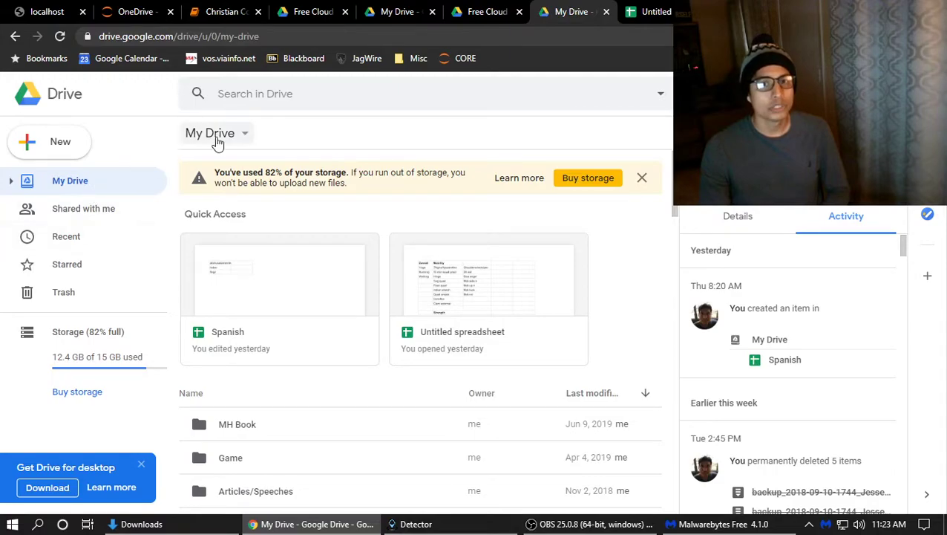
click(246, 134)
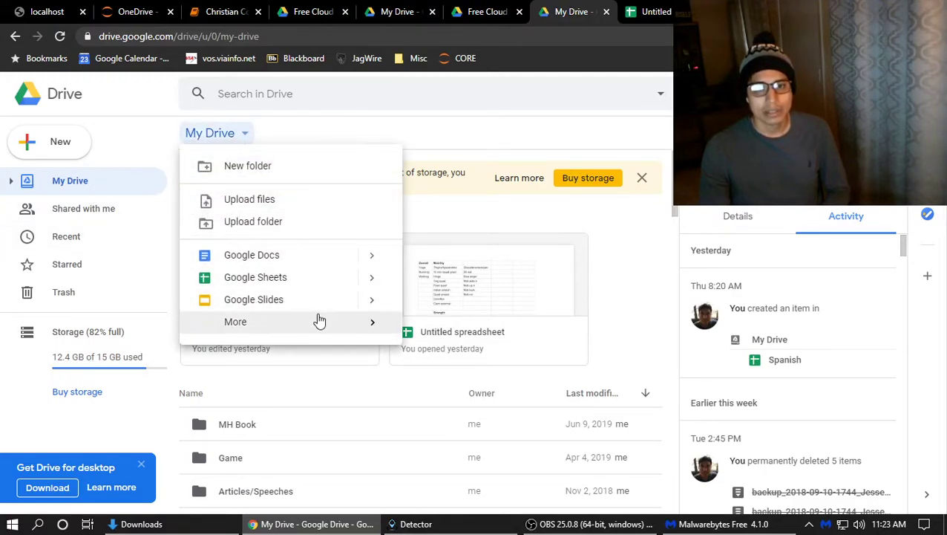
mouse_move(370, 303)
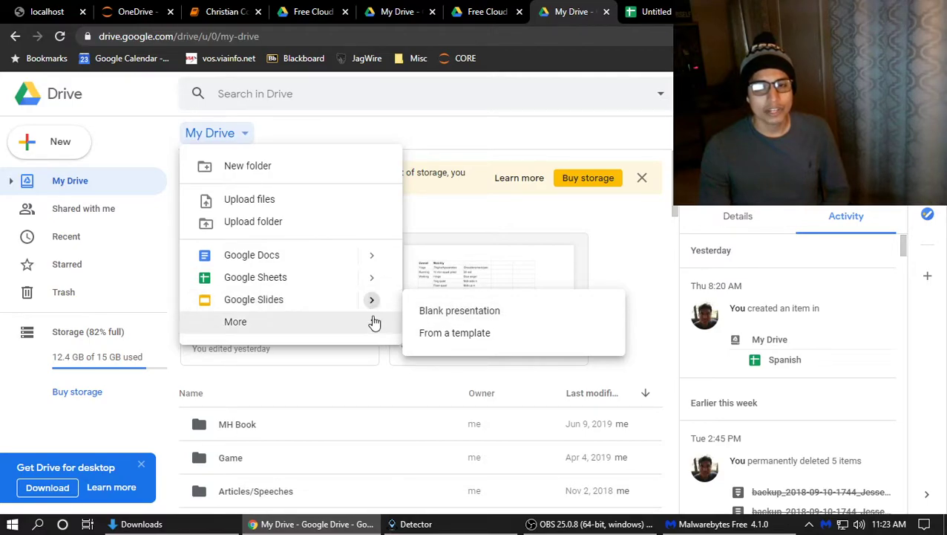
mouse_move(375, 326)
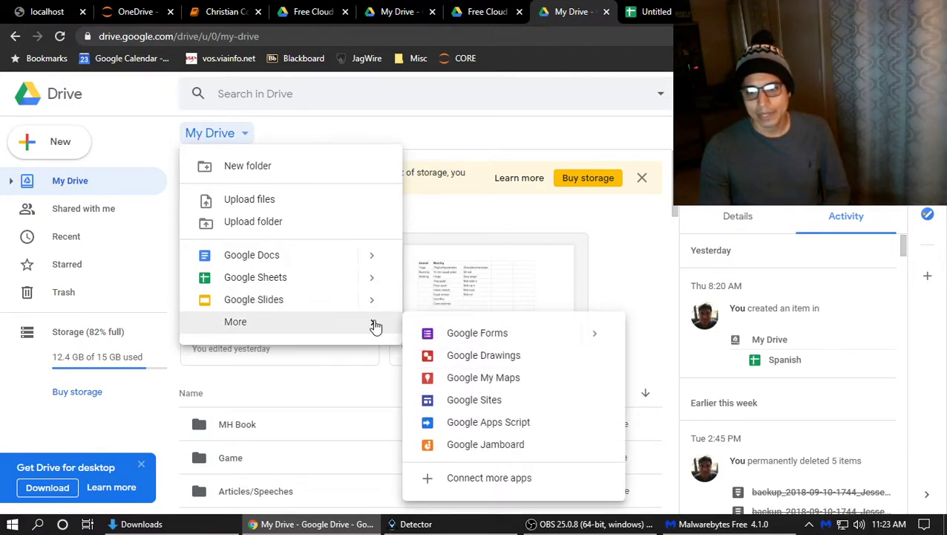
click(470, 405)
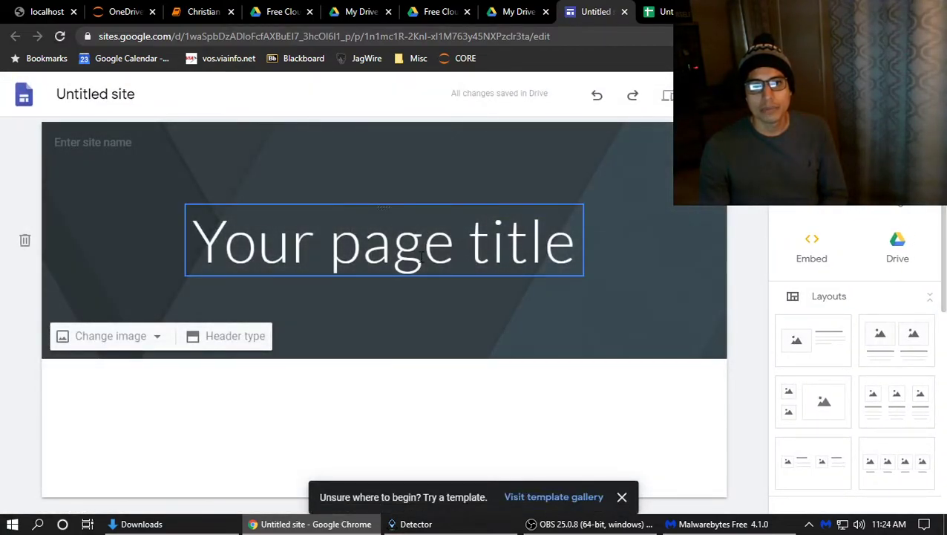
Insert several extra letters "g" into the word "page" in the site's page title
click(422, 257)
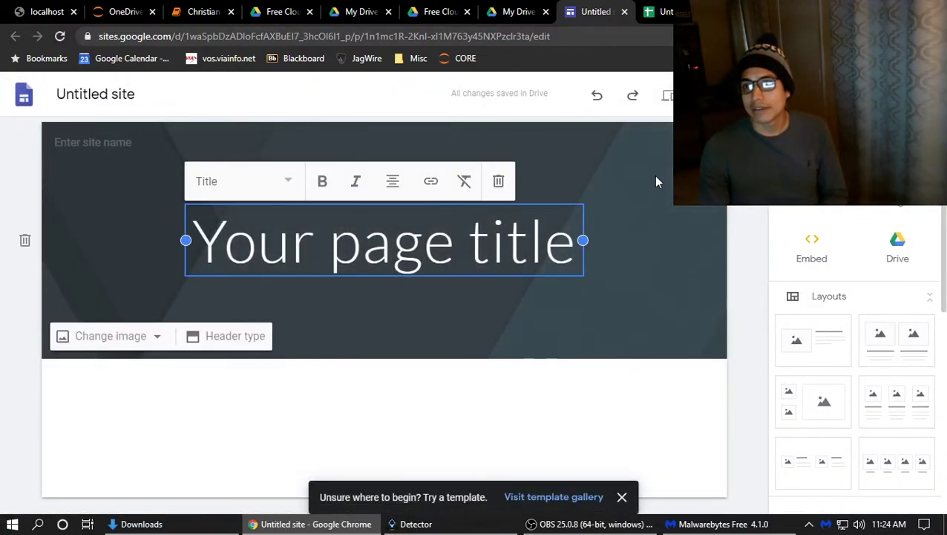
text(ggg)
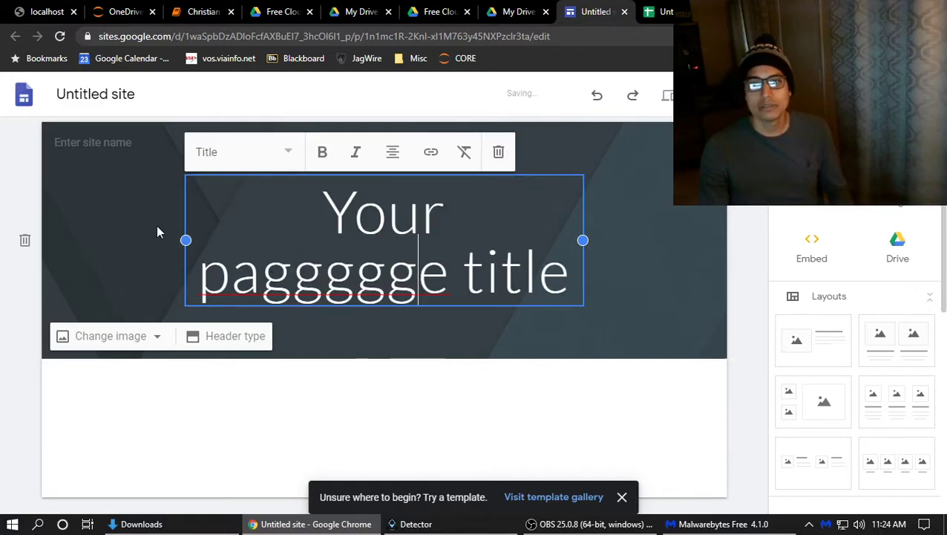
click(102, 143)
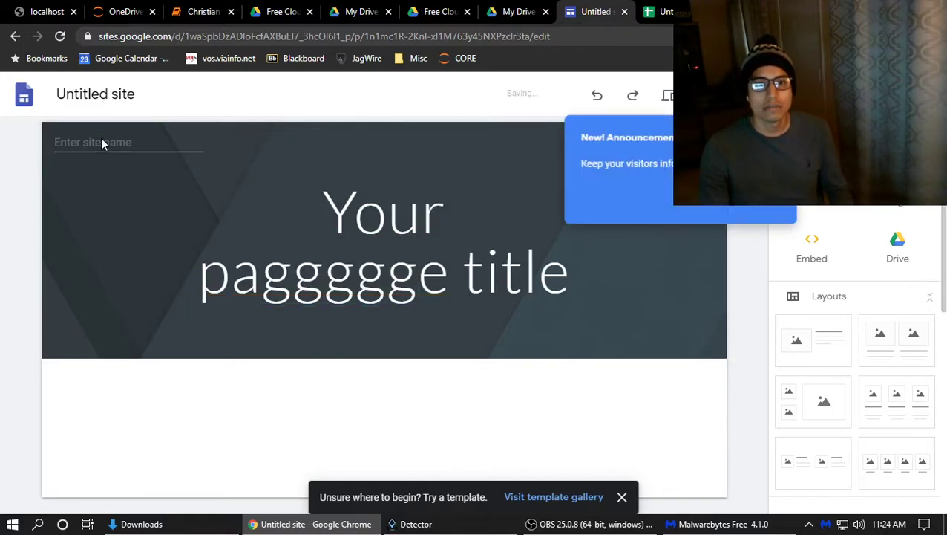
View the site's announcement banner settings and close them, then open the web publishing options and look them over
click(744, 218)
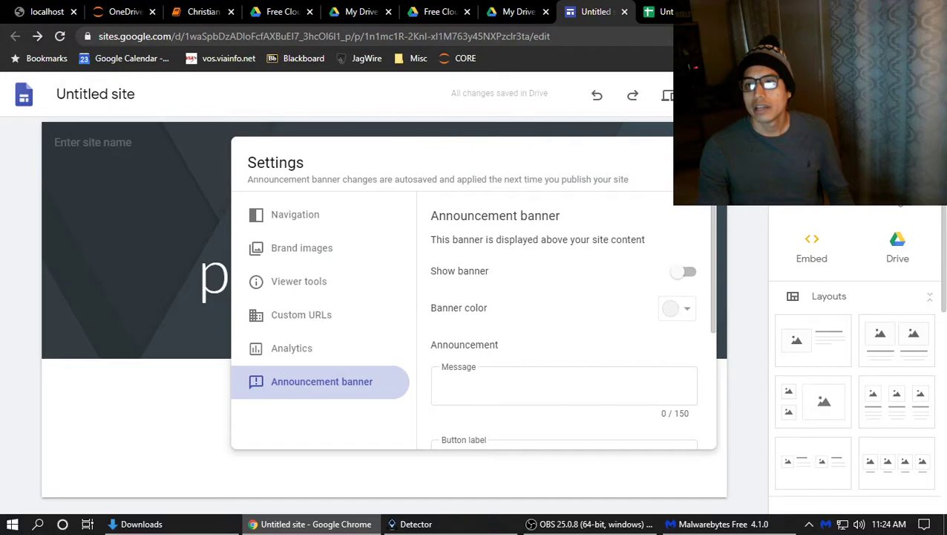
click(696, 162)
click(854, 95)
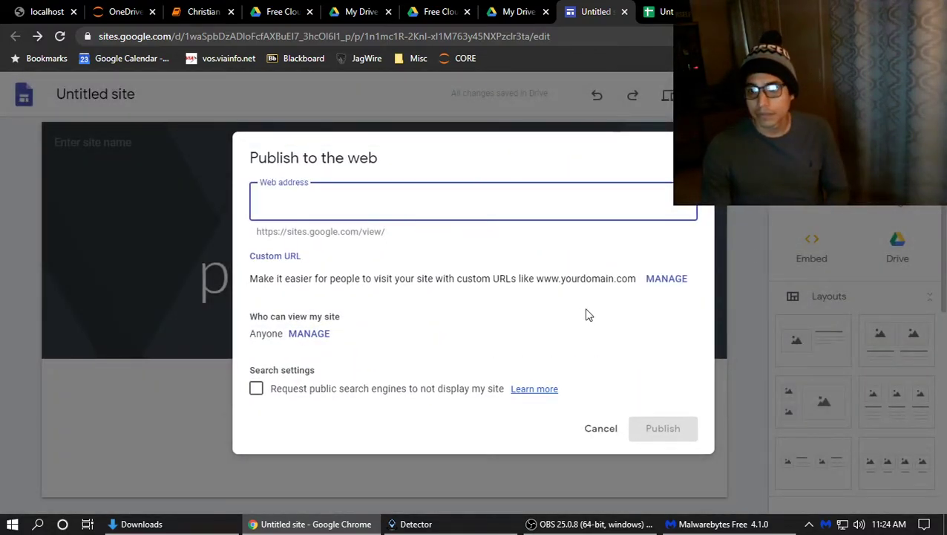
click(328, 388)
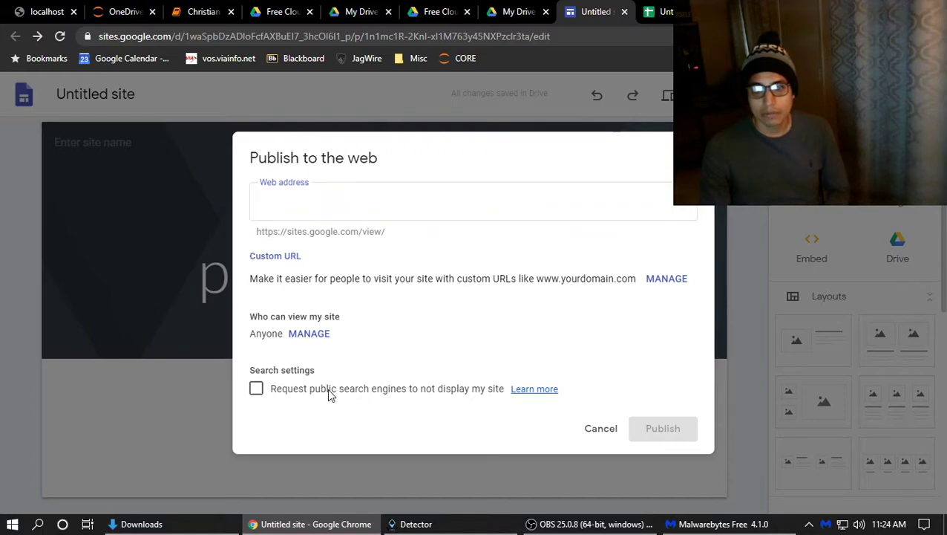
Publish the site at the web address custo123 with public search engines asked not to display it, and view the published page
click(366, 195)
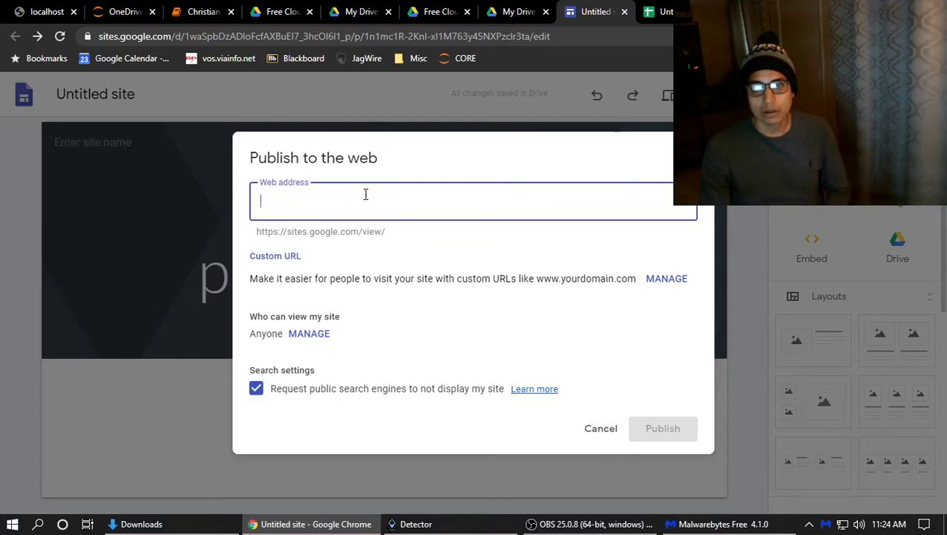
text(custo)
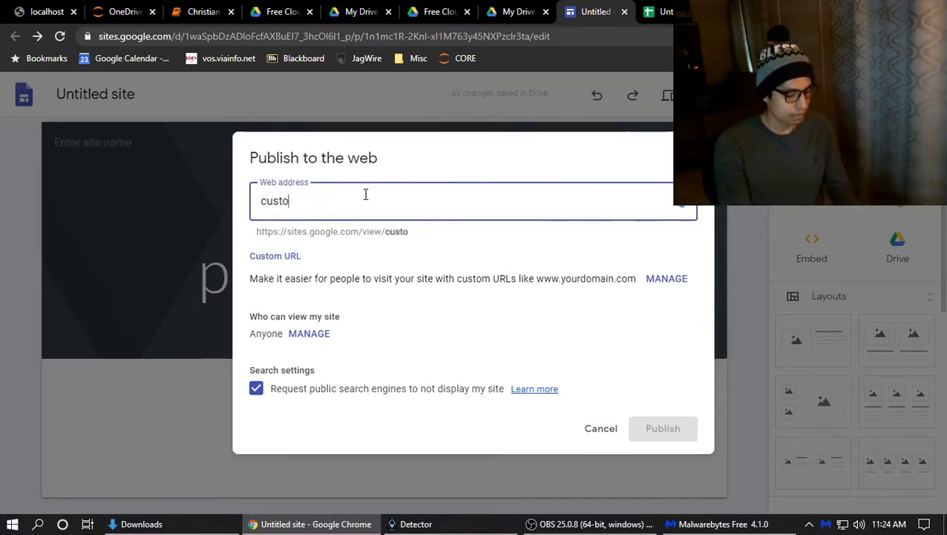
text(123)
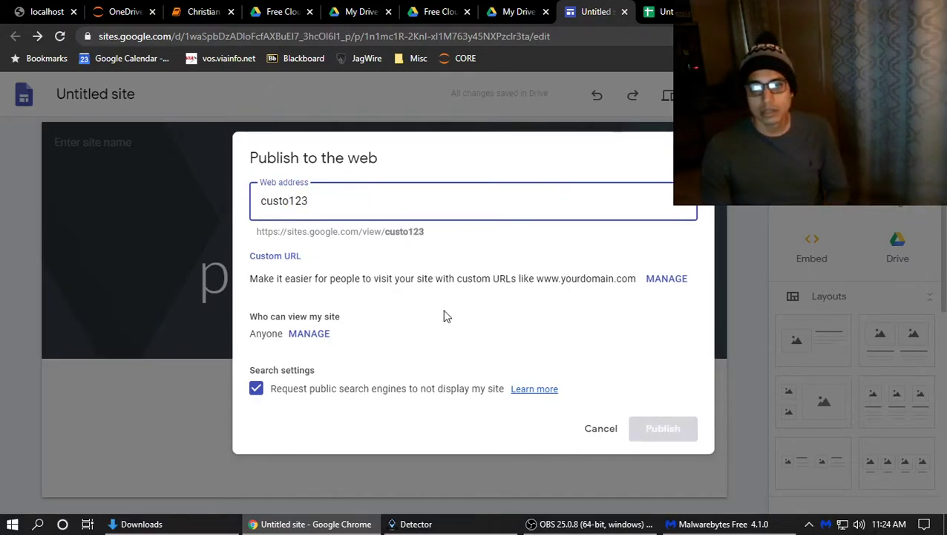
click(663, 428)
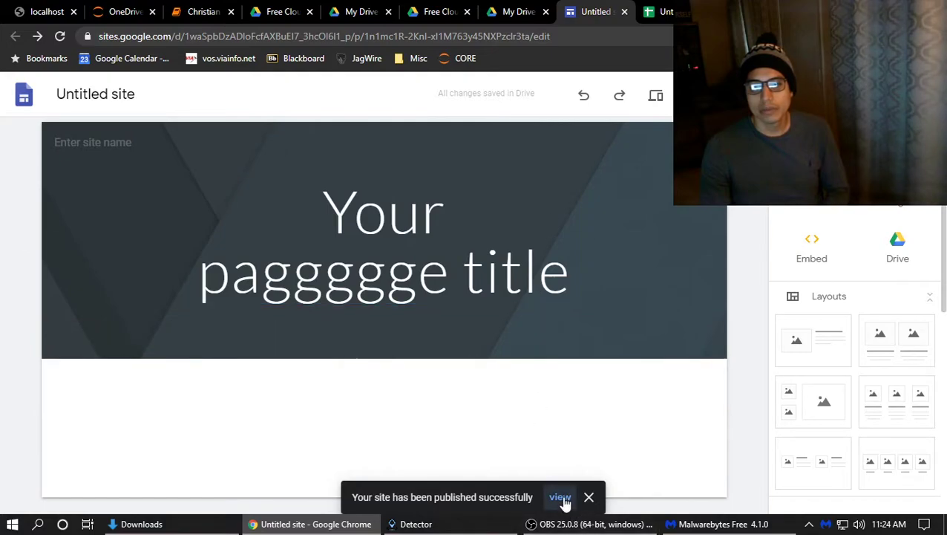
click(561, 498)
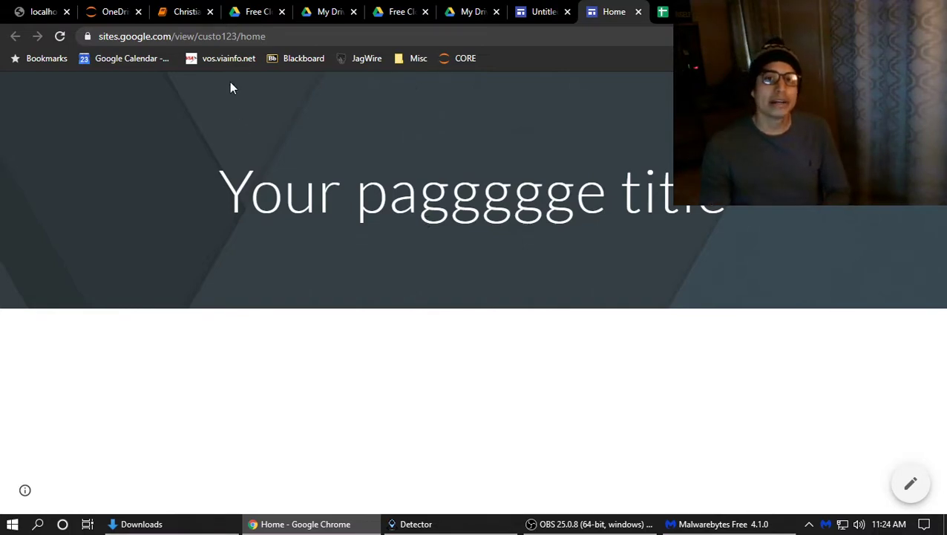
click(207, 39)
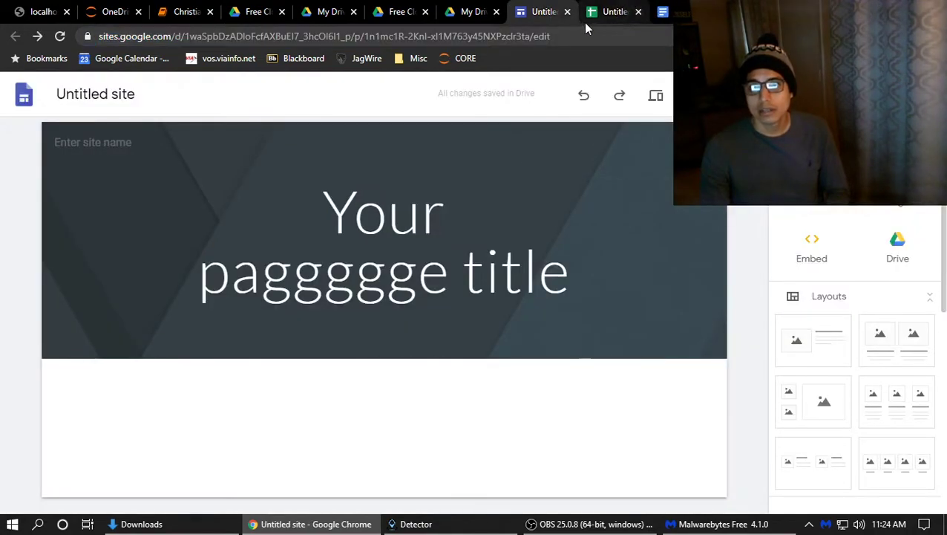
Close the Google Sites editor, the untitled spreadsheet and the Google Docs home page to return to My Drive
click(568, 13)
click(569, 13)
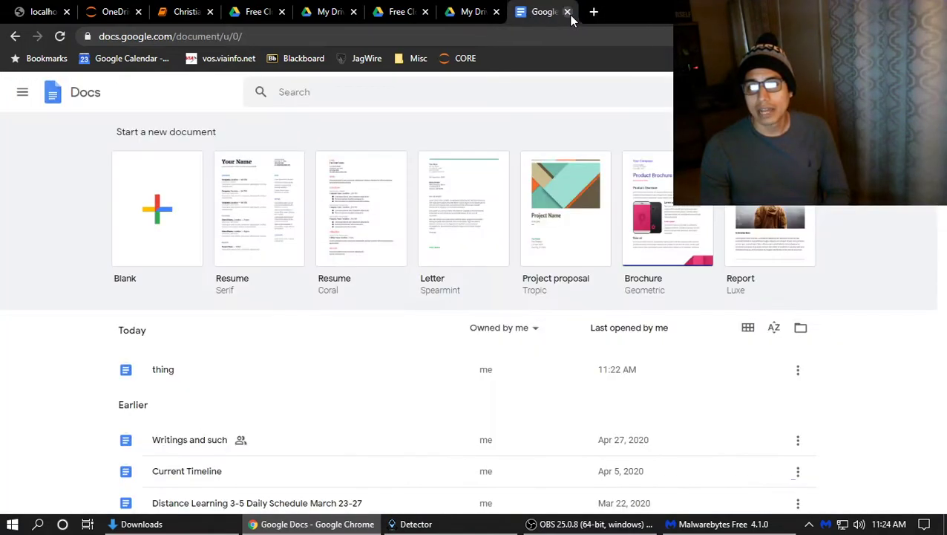
click(568, 12)
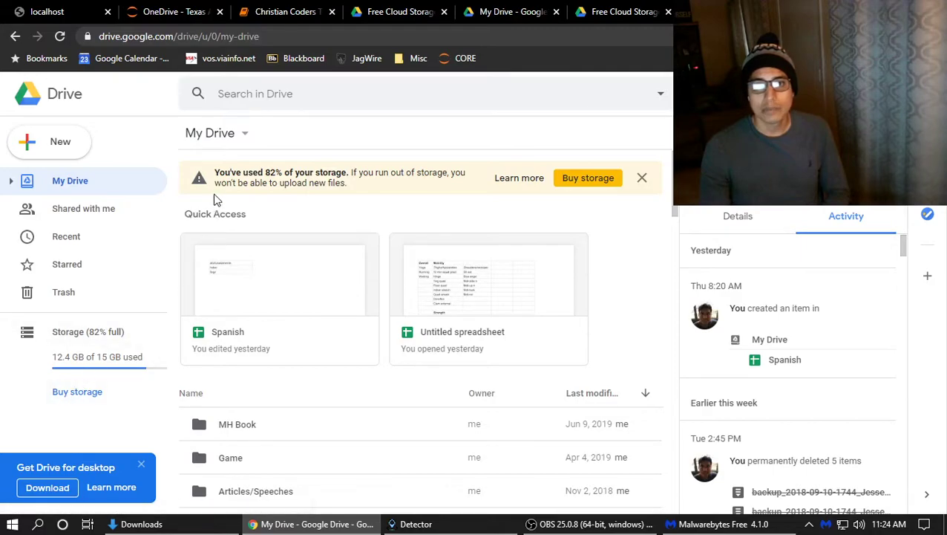
Create a Google My Maps map from My Drive, look at the San Antonio area on it and close the map
click(249, 132)
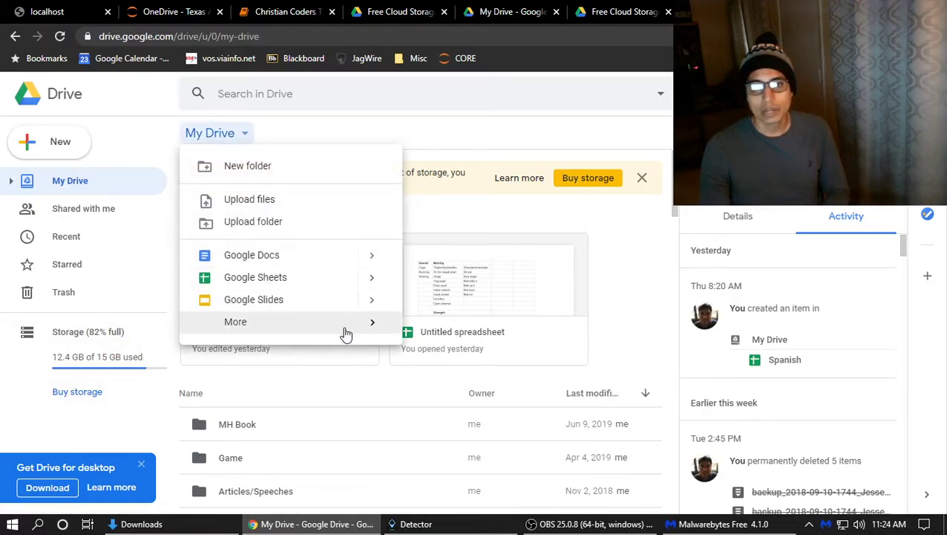
mouse_move(376, 324)
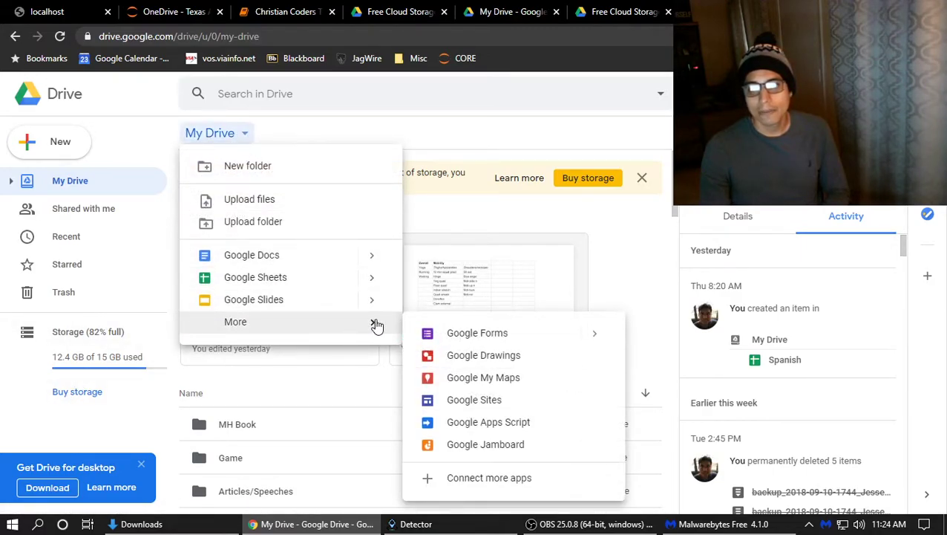
click(511, 380)
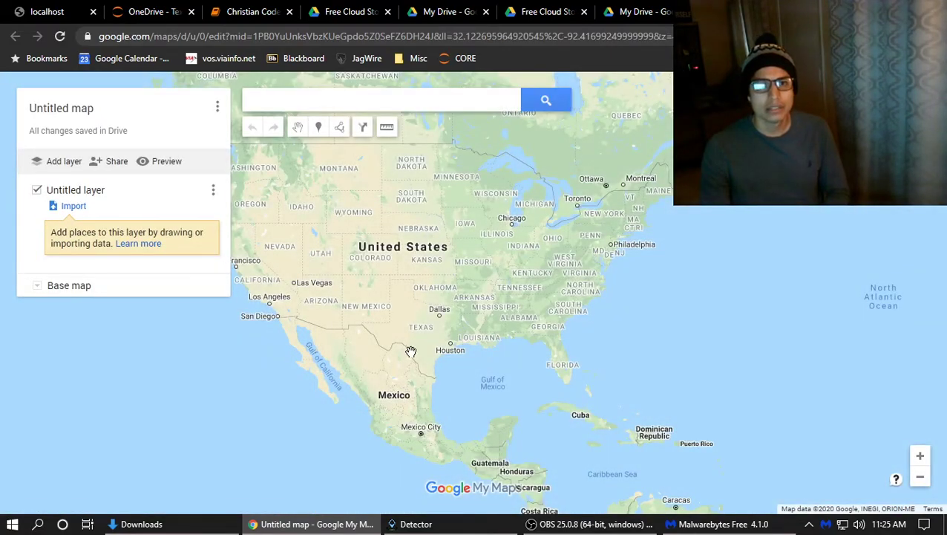
scroll(410, 351, up, 3)
scroll(451, 329, up, 2)
drag(563, 317, 418, 359)
scroll(483, 327, up, 2)
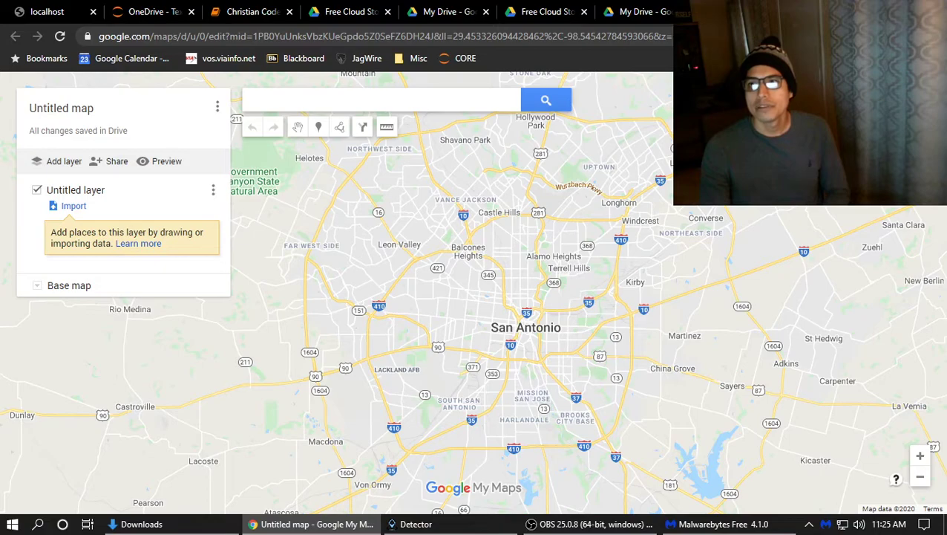
key(ctrl+w)
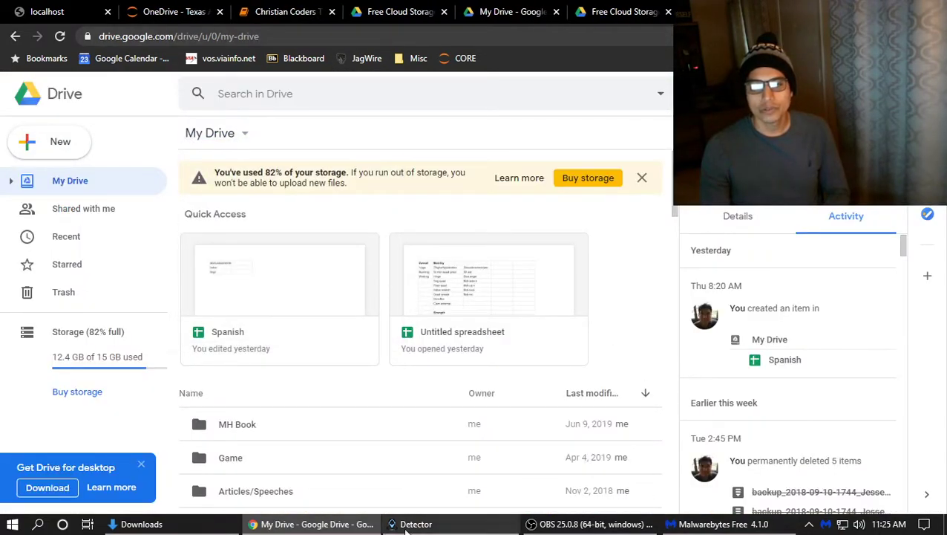
Return to the Christian Coders TODO notebook, highlight the rb tray entry with its link, and check the open OBS and Malwarebytes windows
click(286, 11)
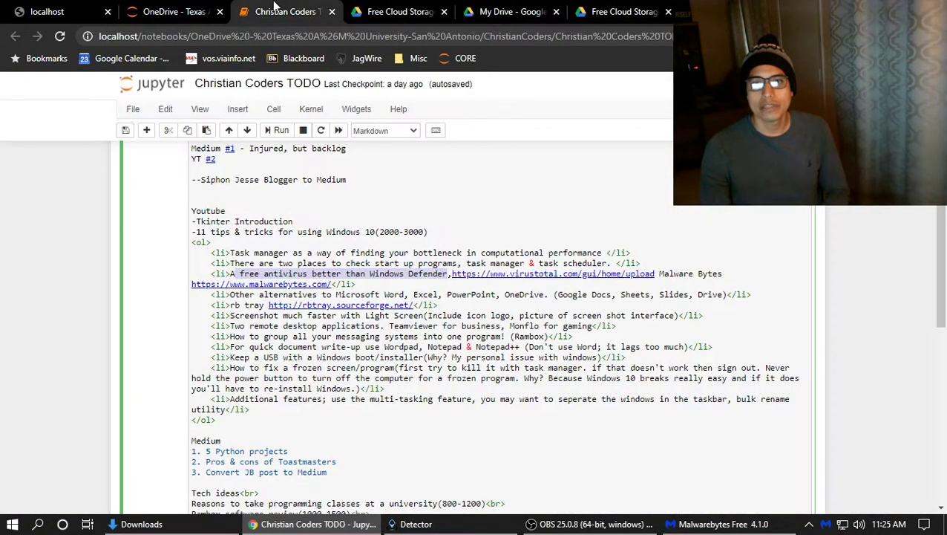
click(677, 523)
click(613, 524)
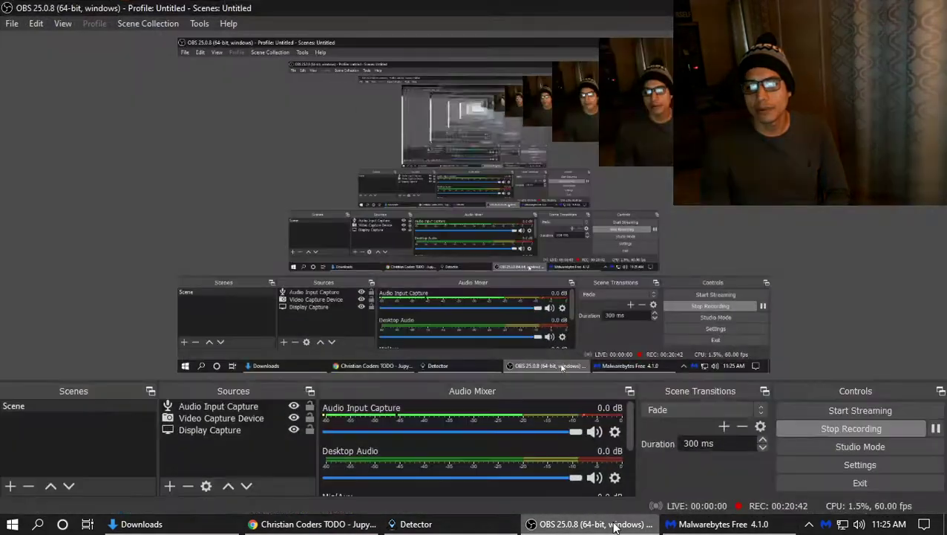
click(614, 525)
click(310, 499)
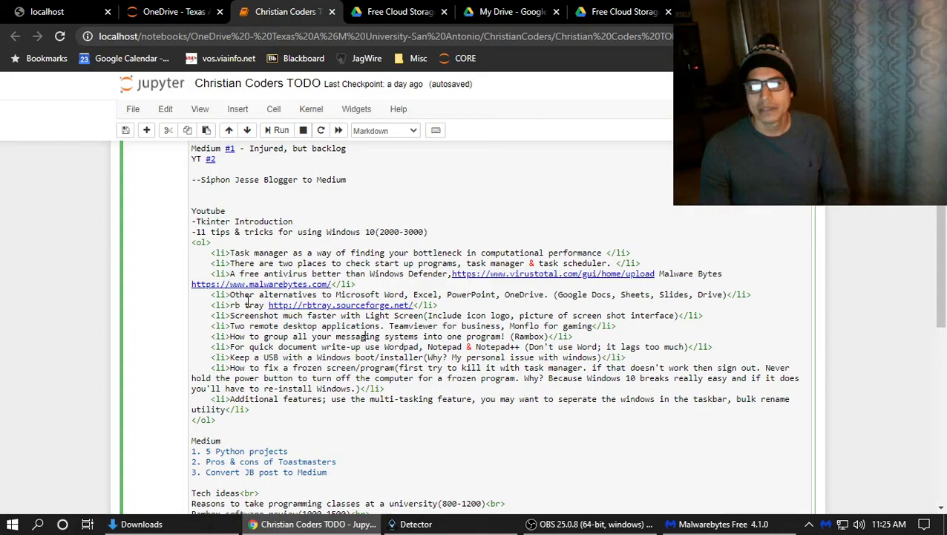
drag(253, 306, 406, 300)
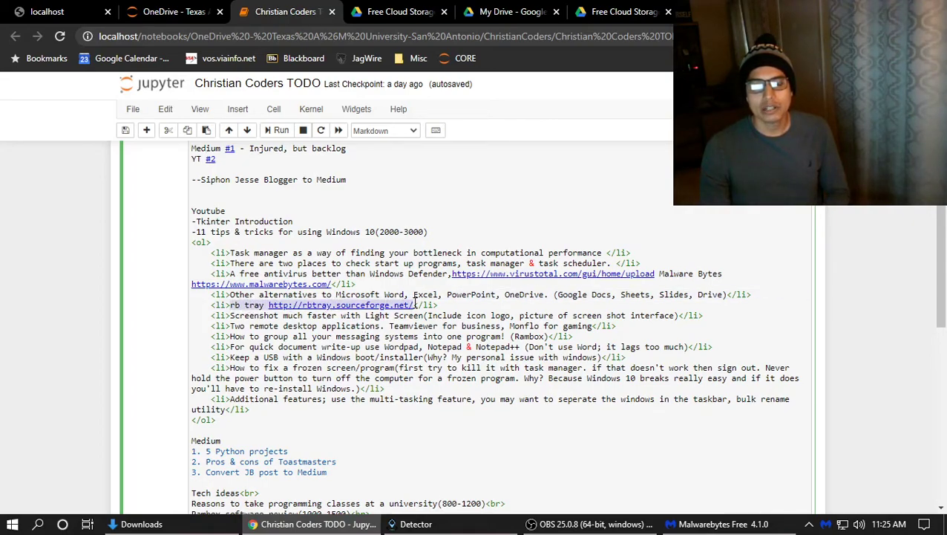
click(528, 308)
click(720, 523)
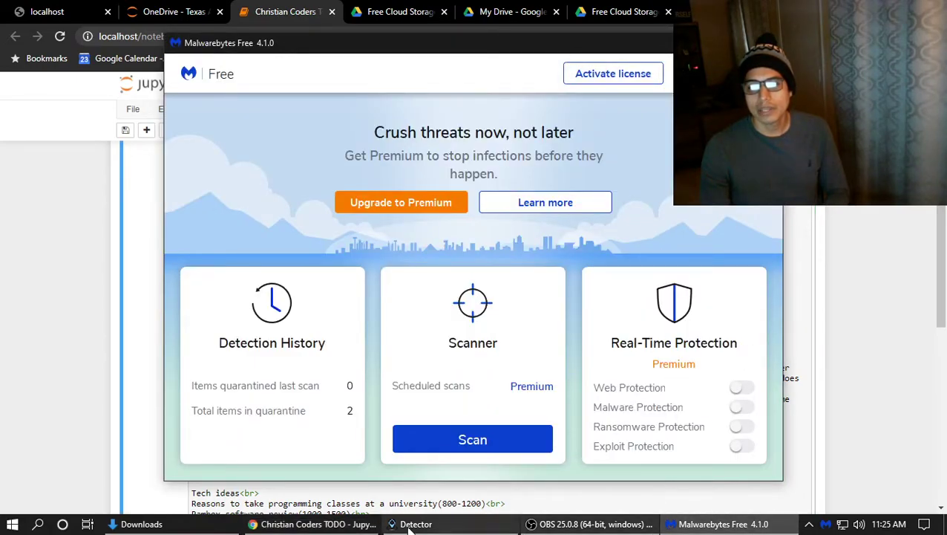
click(297, 530)
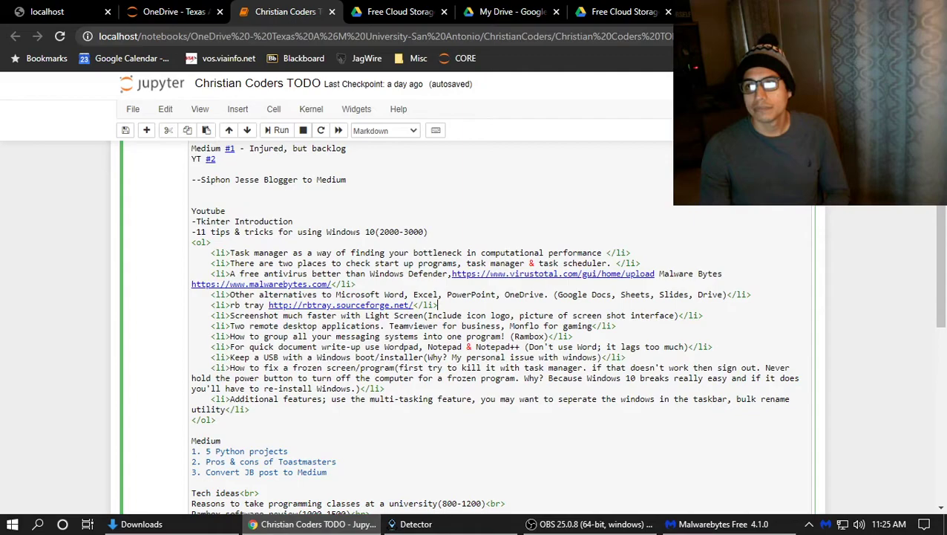
Try to start RBTray from its shortcut on the desktop
key(super+d)
double_click(235, 33)
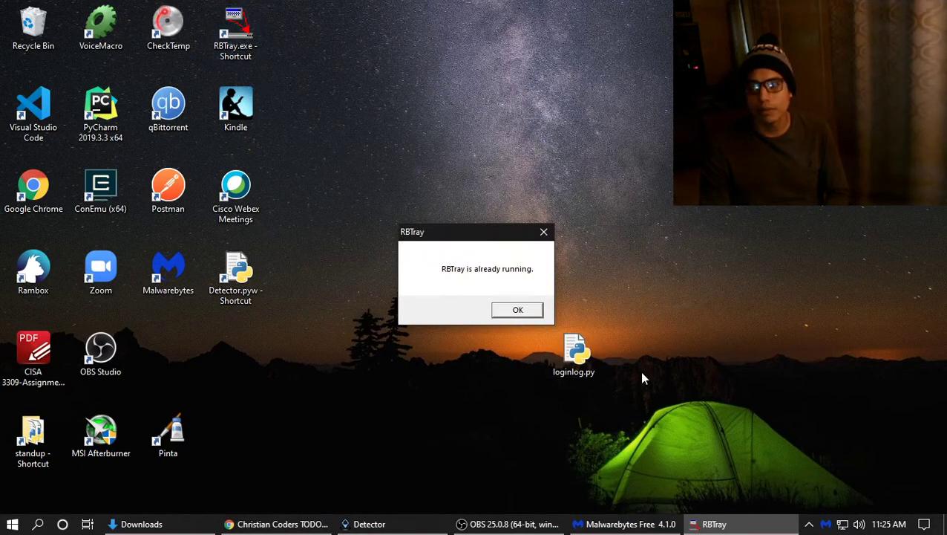
click(518, 312)
Restore Rambox and the Jupyter notebook console from the hidden system tray icons, and toggle the console window's visibility
click(810, 525)
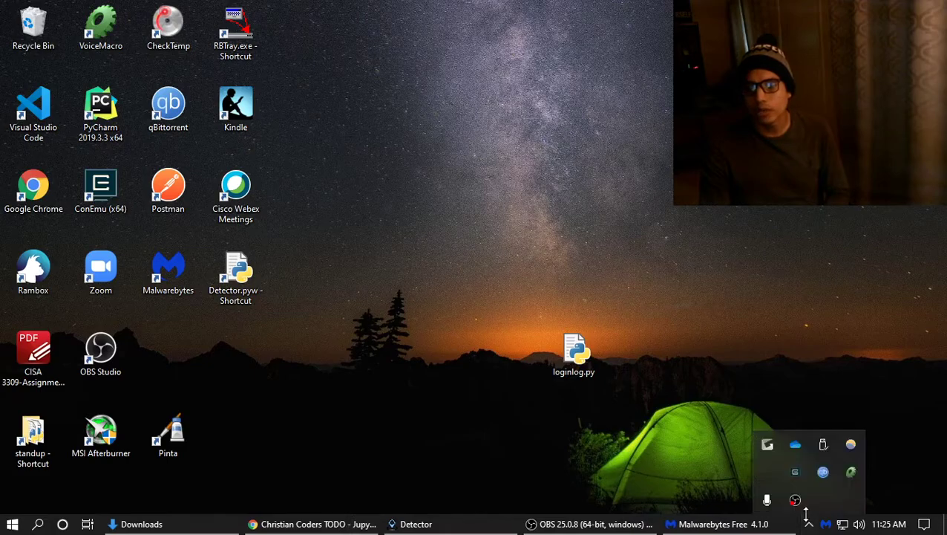
click(796, 490)
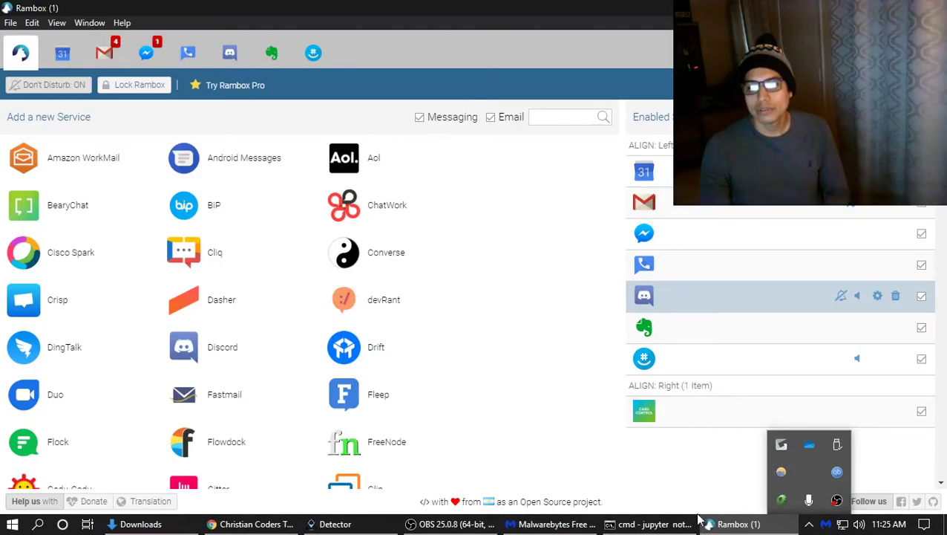
click(648, 523)
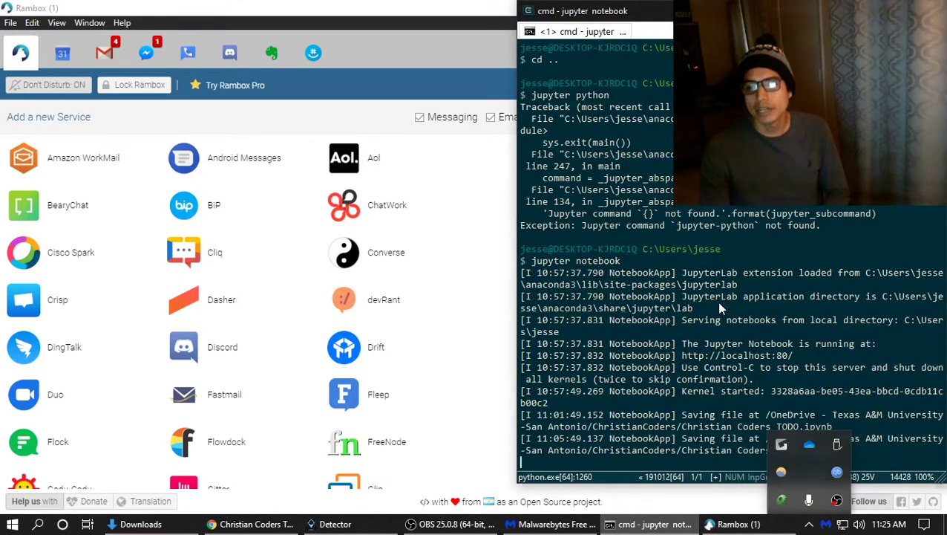
click(625, 524)
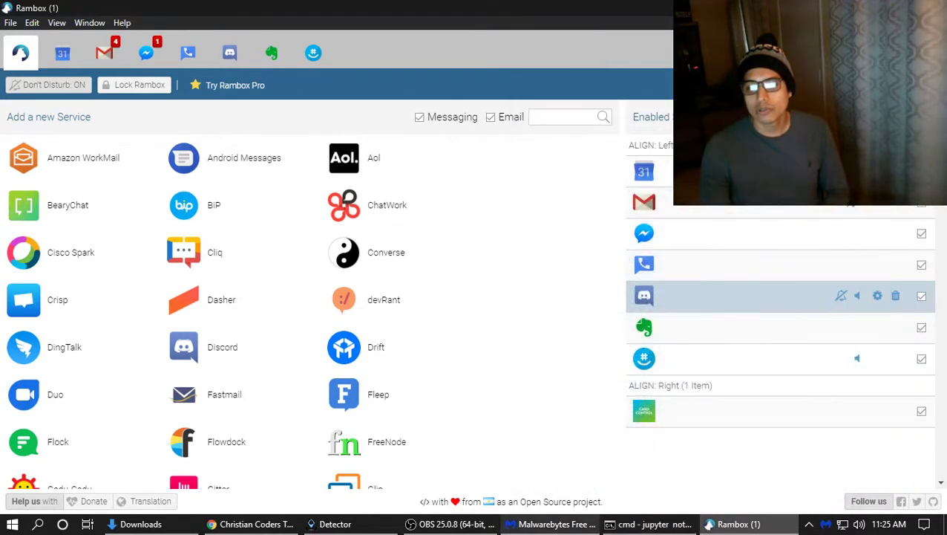
click(626, 526)
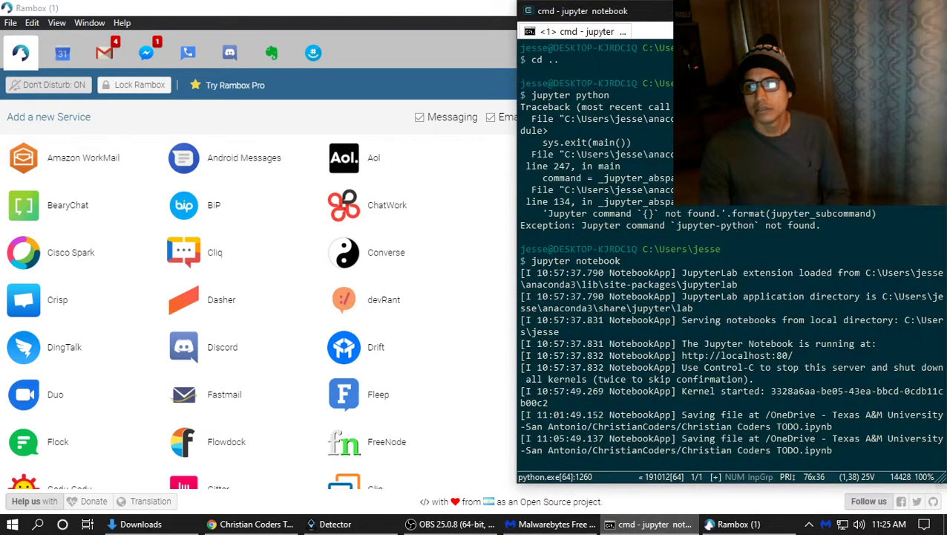
Send the Jupyter notebook console back to the system tray, check the hidden tray icons and minimize Rambox to show the RBTray shortcut
click(929, 10)
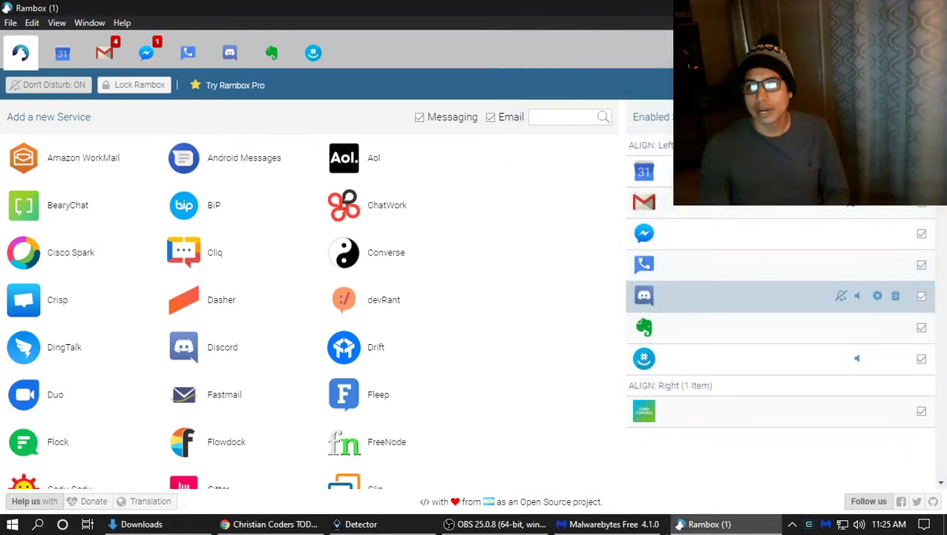
click(793, 525)
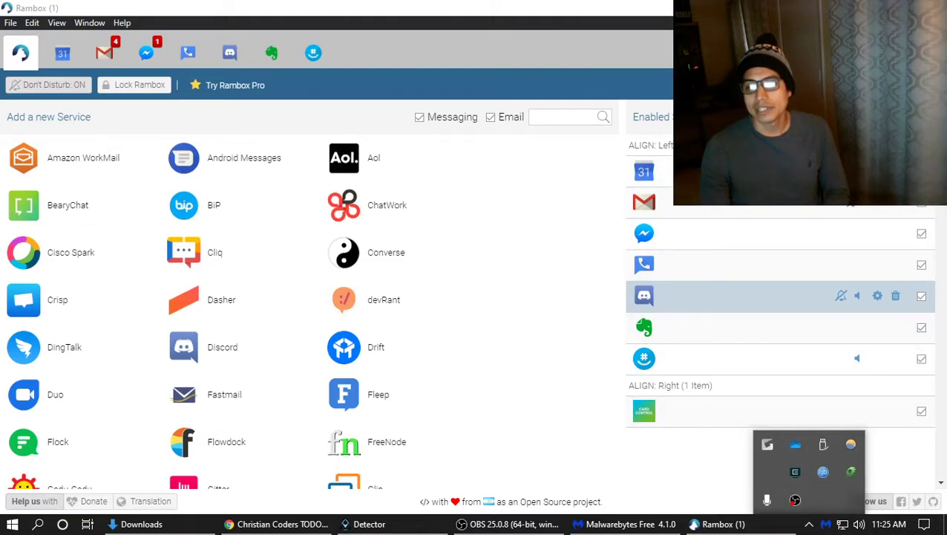
click(890, 8)
click(236, 31)
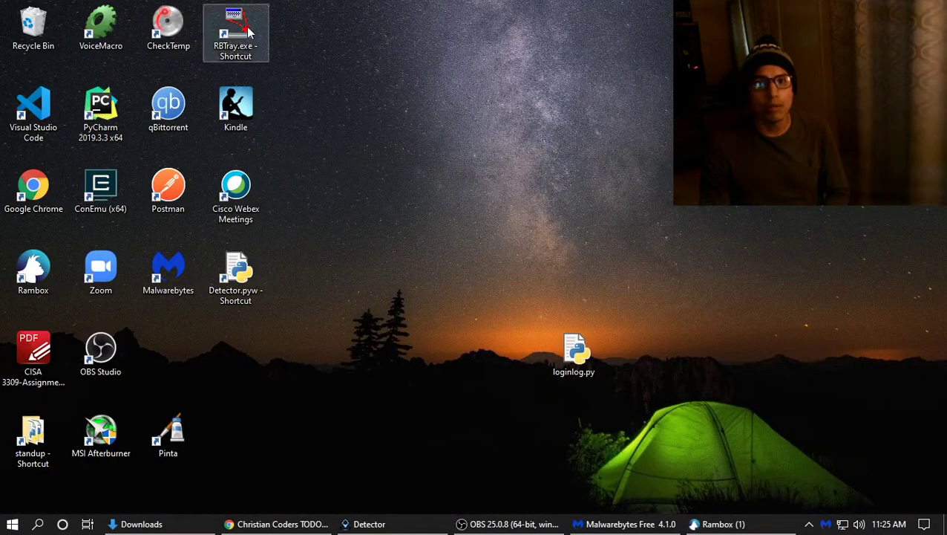
Highlight the notebook's list entries from the free antivirus tip to rb tray, and look through the localhost, My Drive and Google Drive pages
click(277, 523)
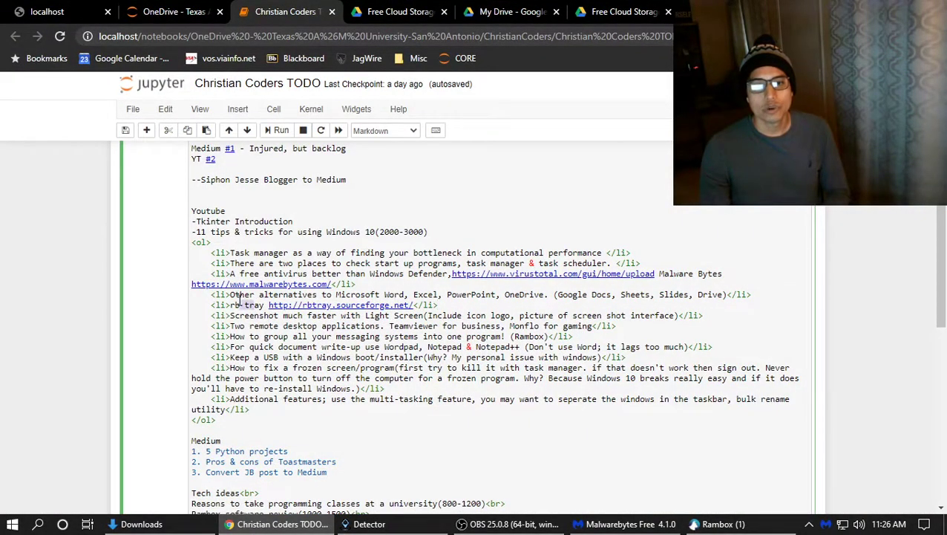
shift+click(222, 273)
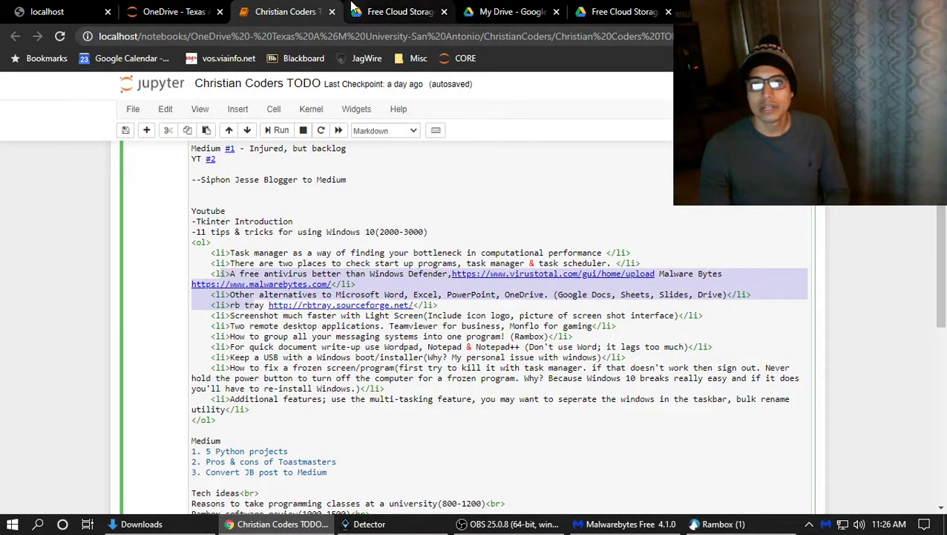
click(68, 6)
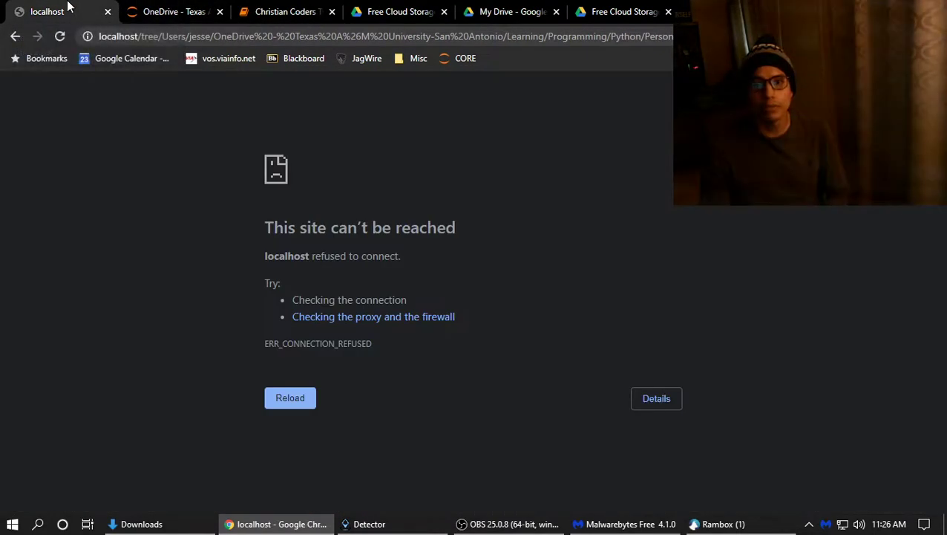
click(512, 11)
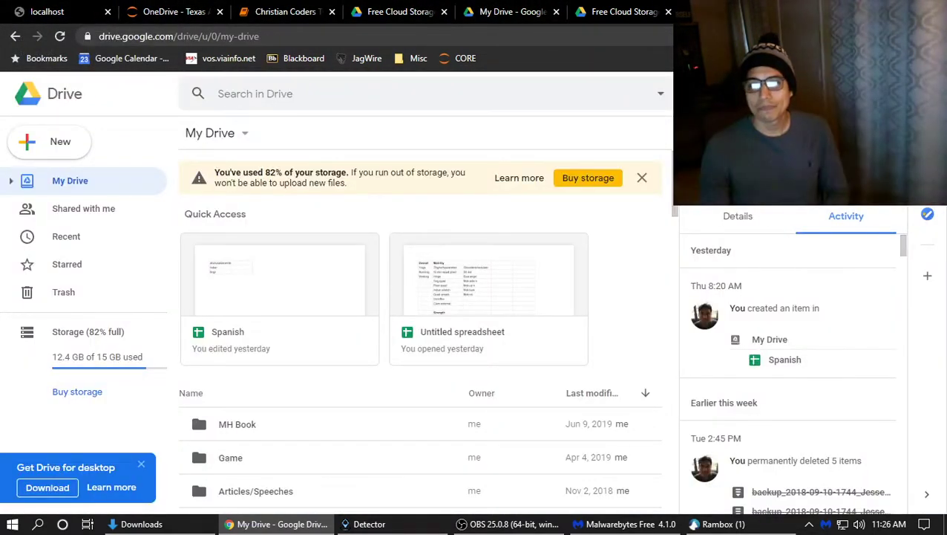
click(380, 17)
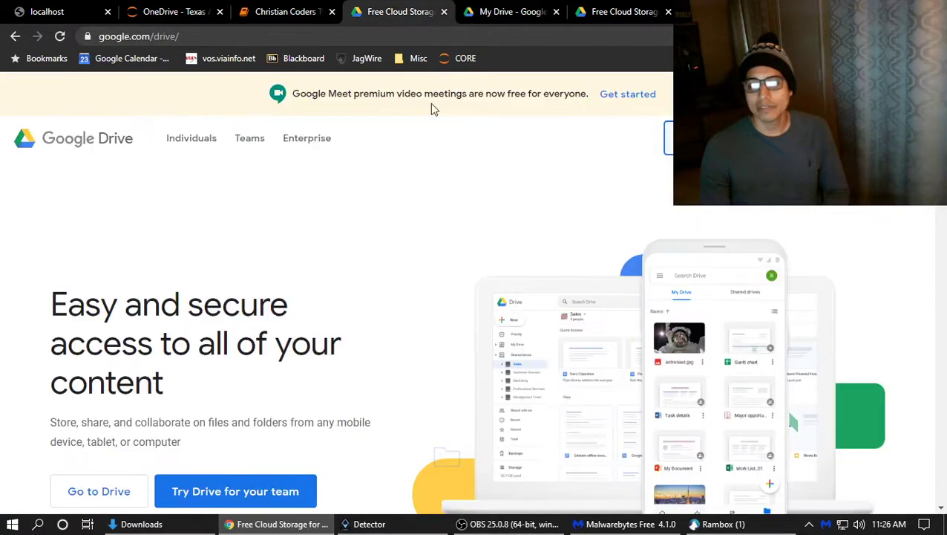
Switch to Rambox for a look, and bring up the OBS recording window
click(716, 523)
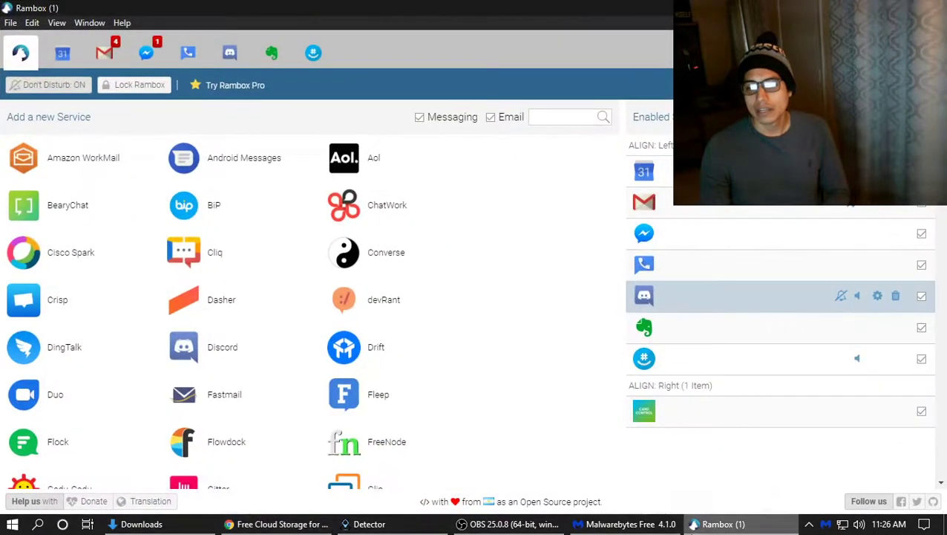
click(624, 523)
click(512, 523)
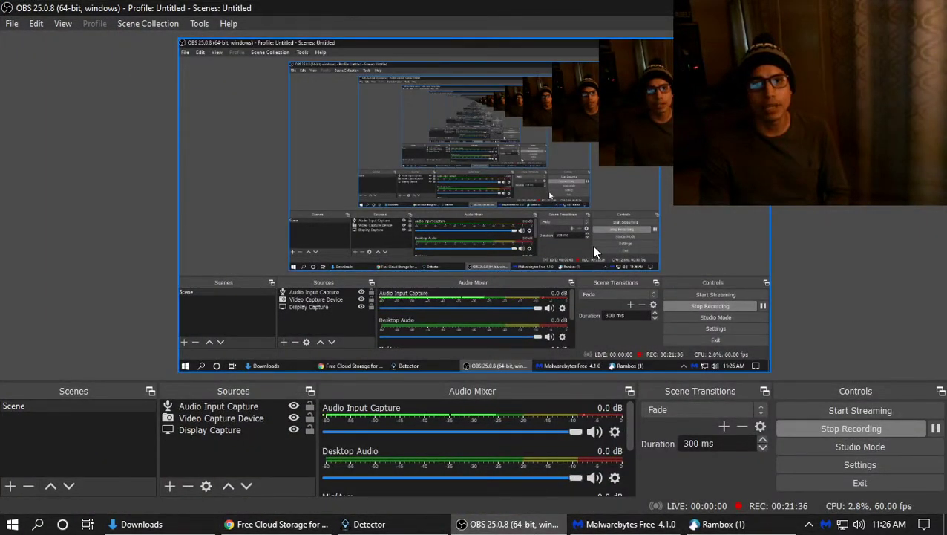